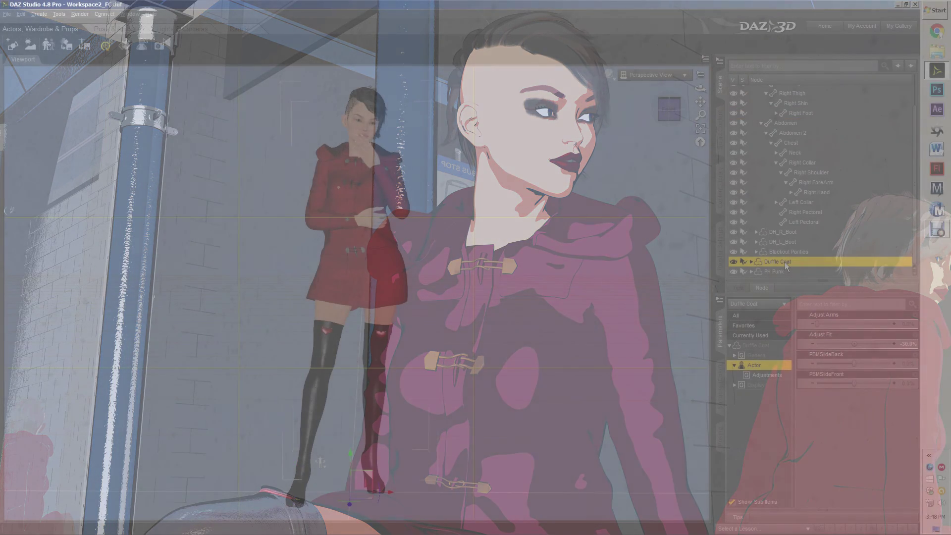
Step: Set the Duffle Coat's Adjust Fit to -25% and deselect the coat
left_click(905, 347)
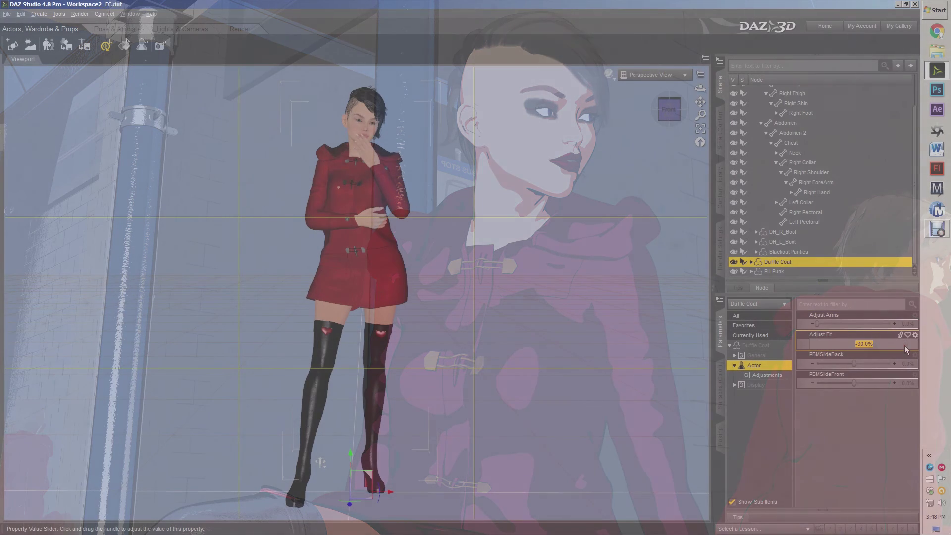
key("BackSpace")
type("-25")
key("Return")
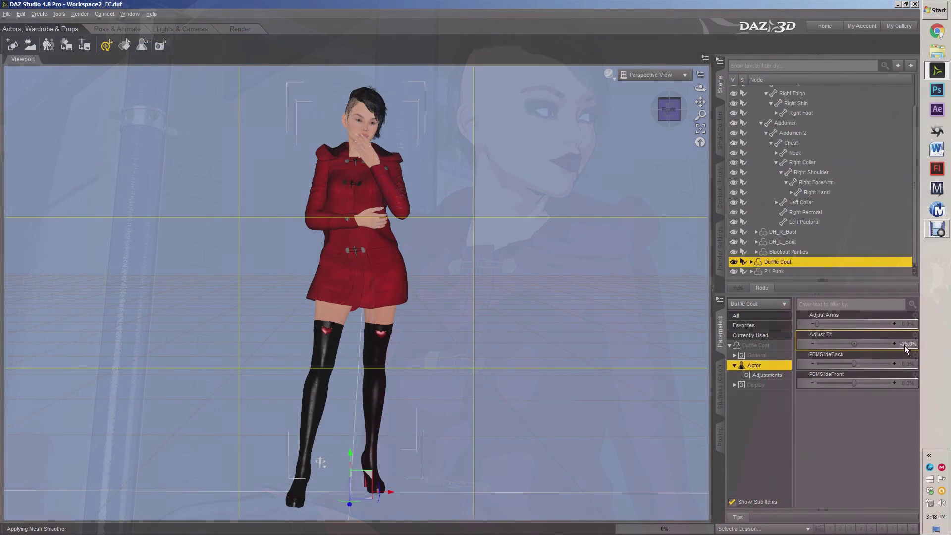
left_click(493, 202)
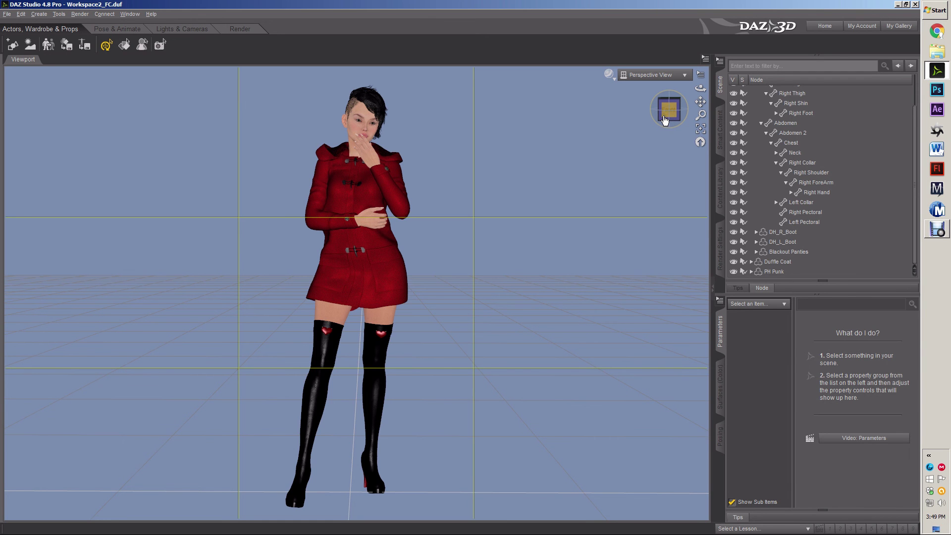
Step: Add a new distant light to the scene with the default name
left_click_drag(664, 120, 696, 139)
scroll(588, 134, "up", 5)
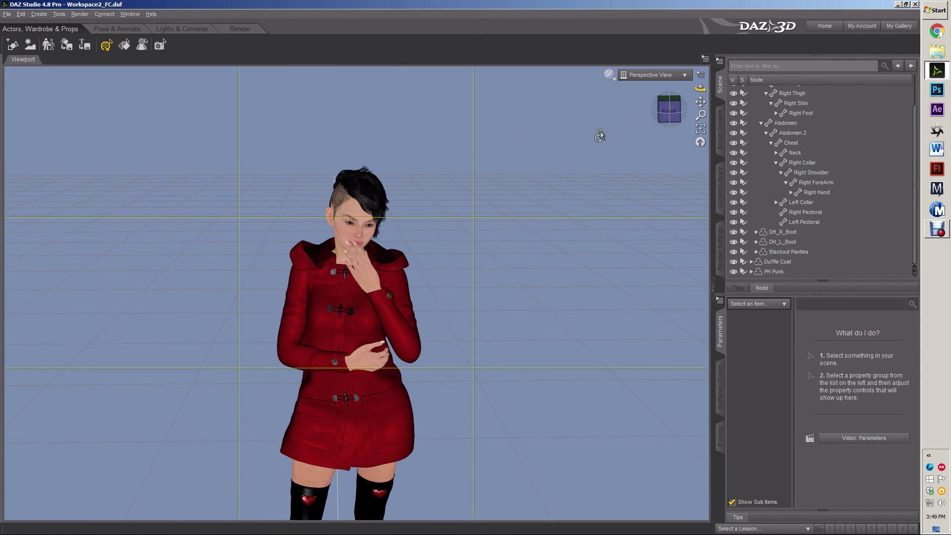
scroll(556, 176, "up", 5)
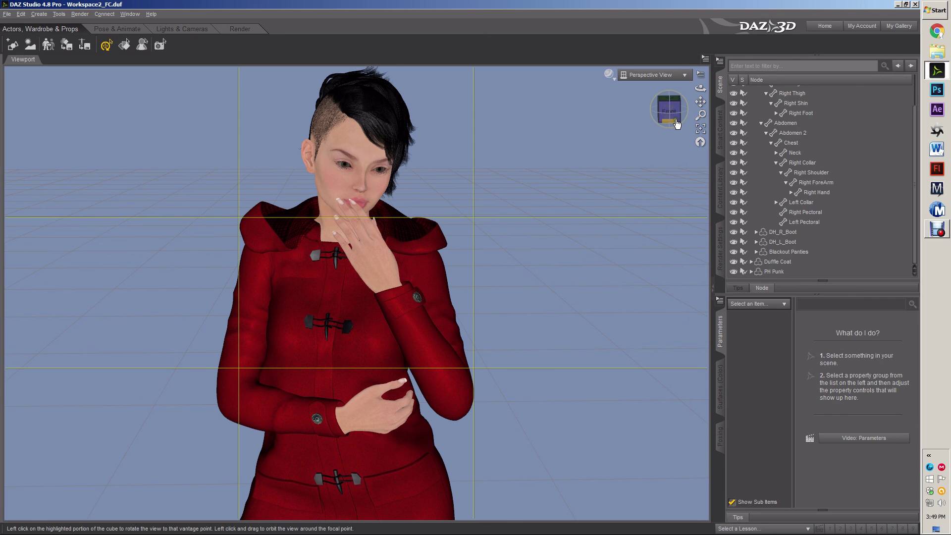
left_click_drag(671, 114, 687, 93)
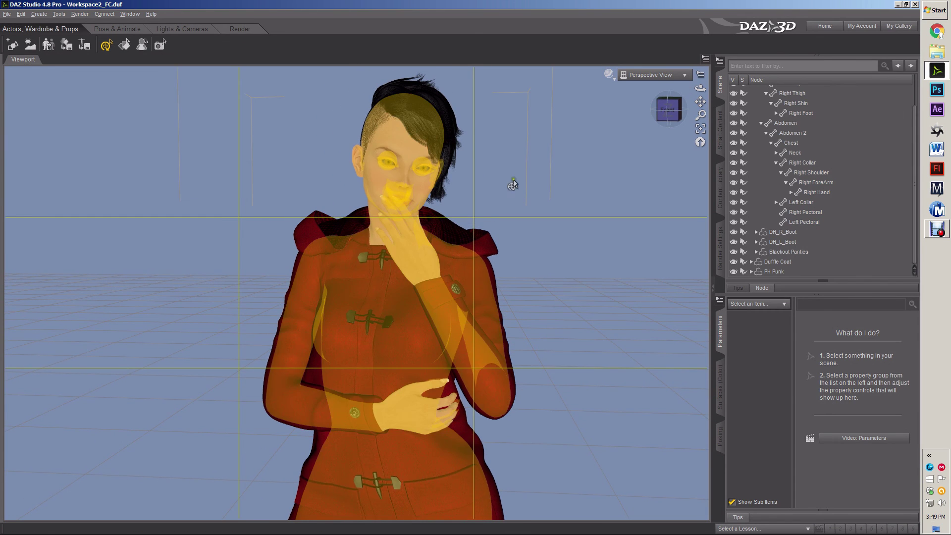
left_click(40, 21)
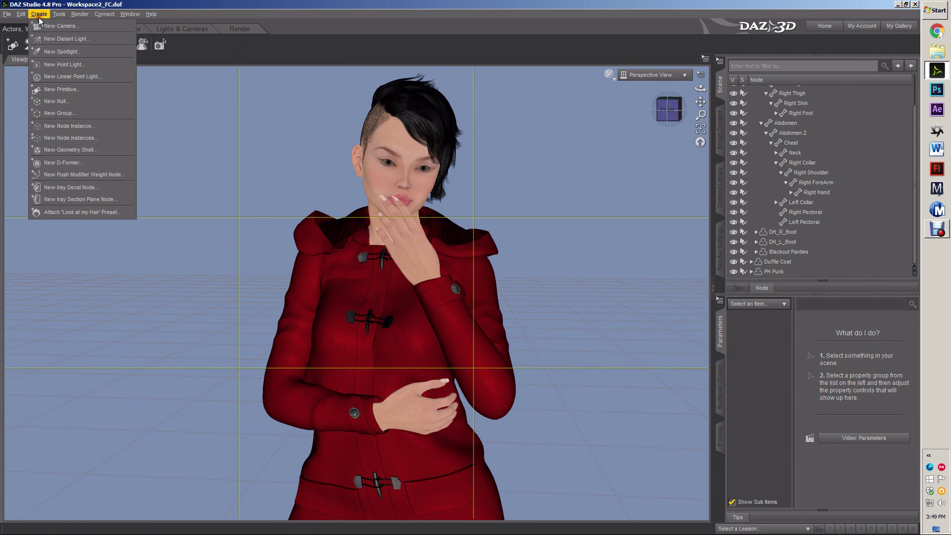
left_click(55, 44)
left_click(647, 285)
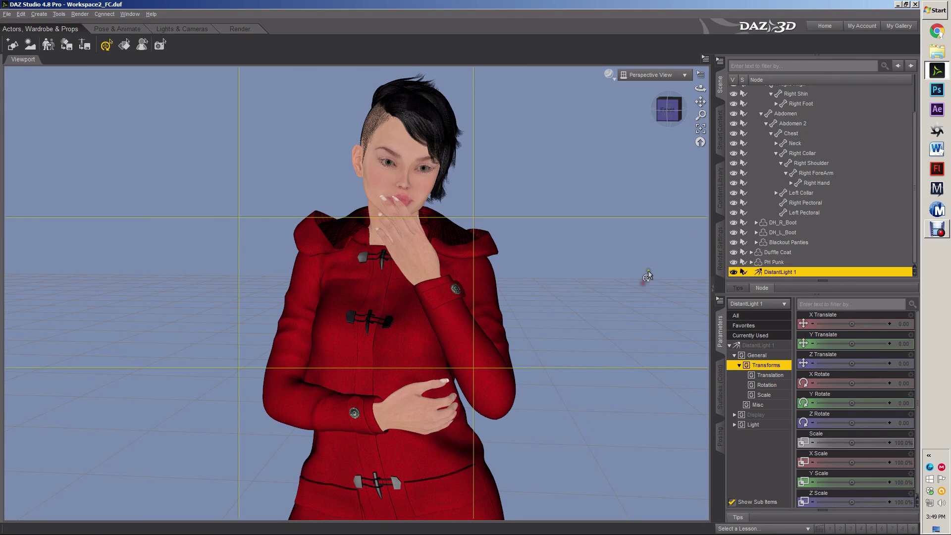
Step: Aim the distant light through its own view, rotating it to about X -18.22 and Y -42.86, and return to Perspective View
left_click(679, 75)
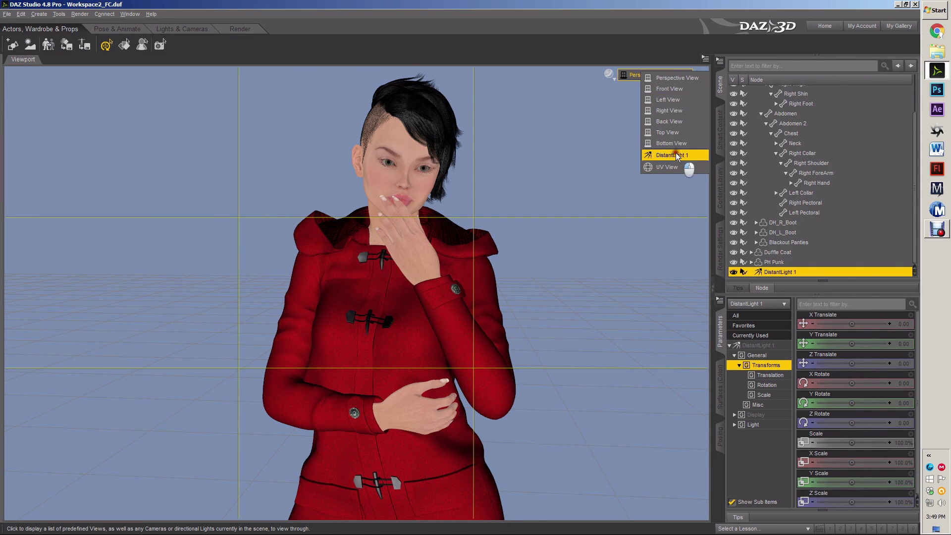
left_click(681, 153)
mouse_move(677, 115)
left_mouse_down()
mouse_move(671, 106)
mouse_move(674, 117)
left_mouse_up()
left_click(669, 108)
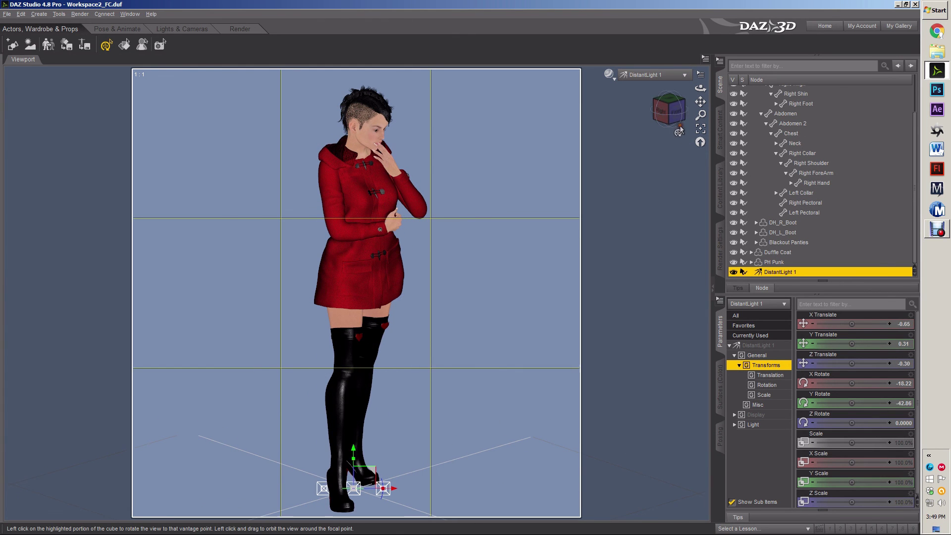
left_click(678, 75)
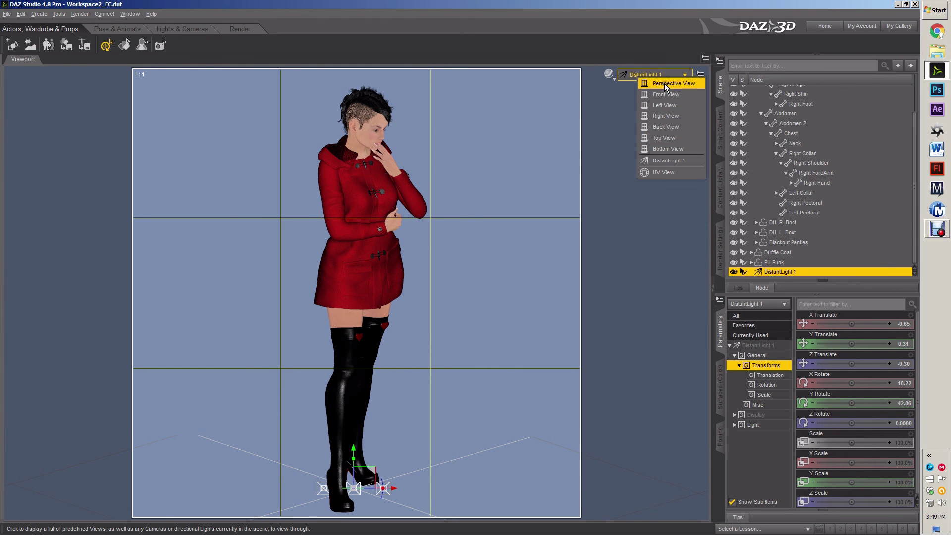
left_click(654, 86)
Step: Create a camera named Camera 1 that copies the active perspective view
left_click(39, 14)
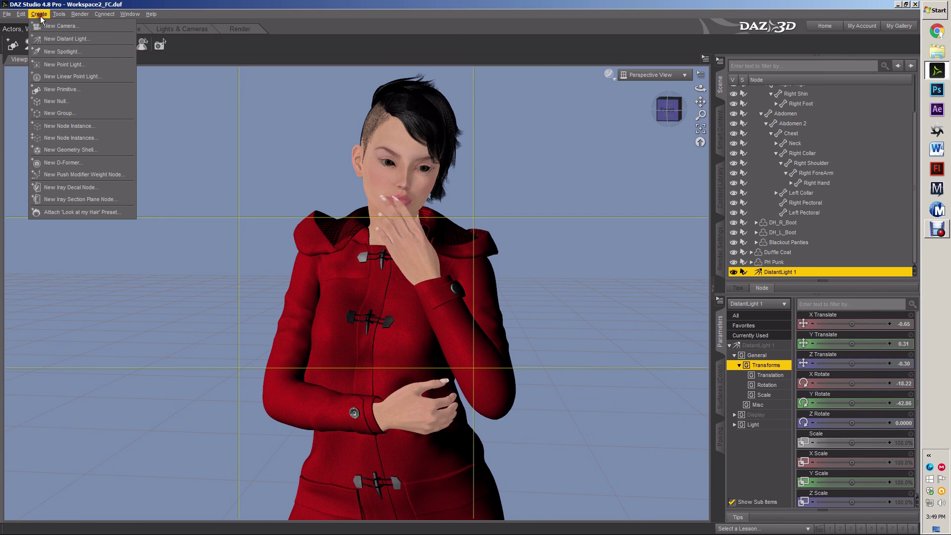
left_click(50, 34)
left_click(593, 295)
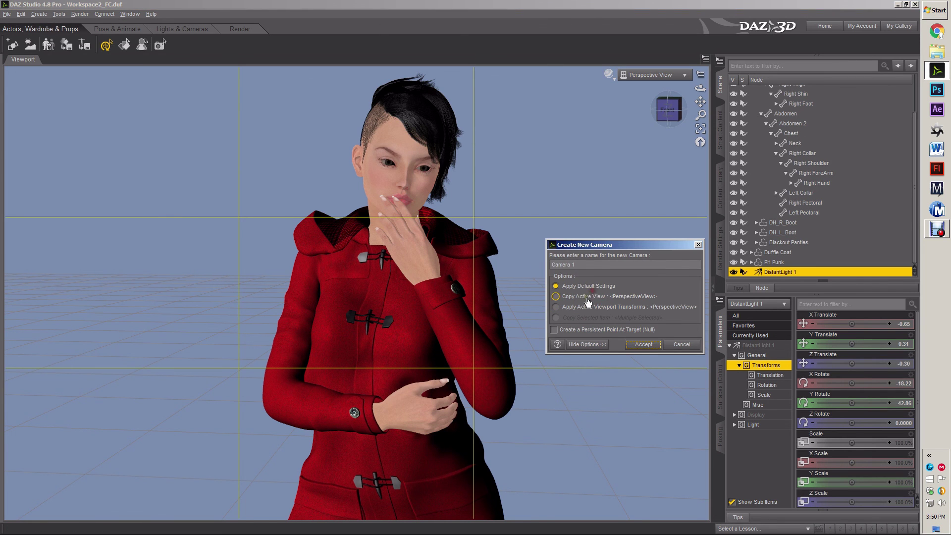
left_click(644, 344)
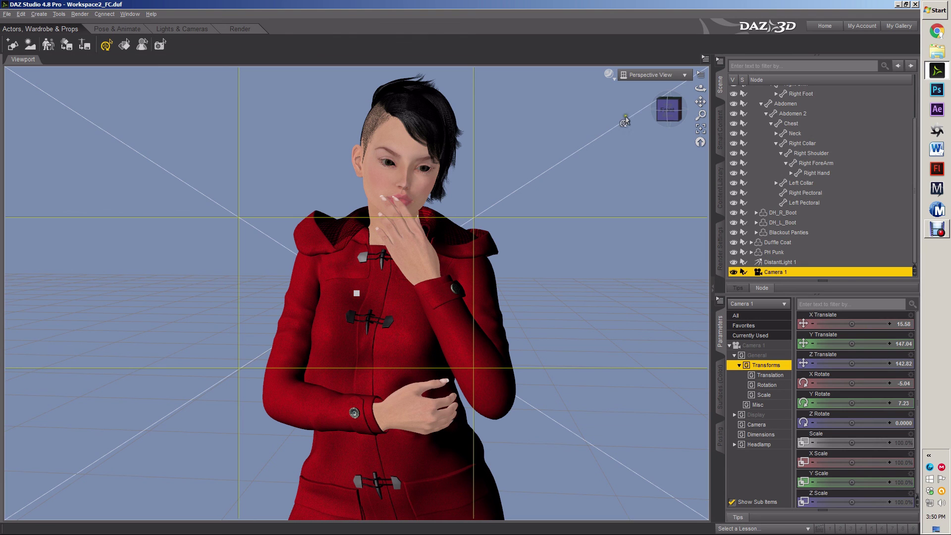
Step: Look through Camera 1 and frame the figure's head and upper body
left_click(668, 74)
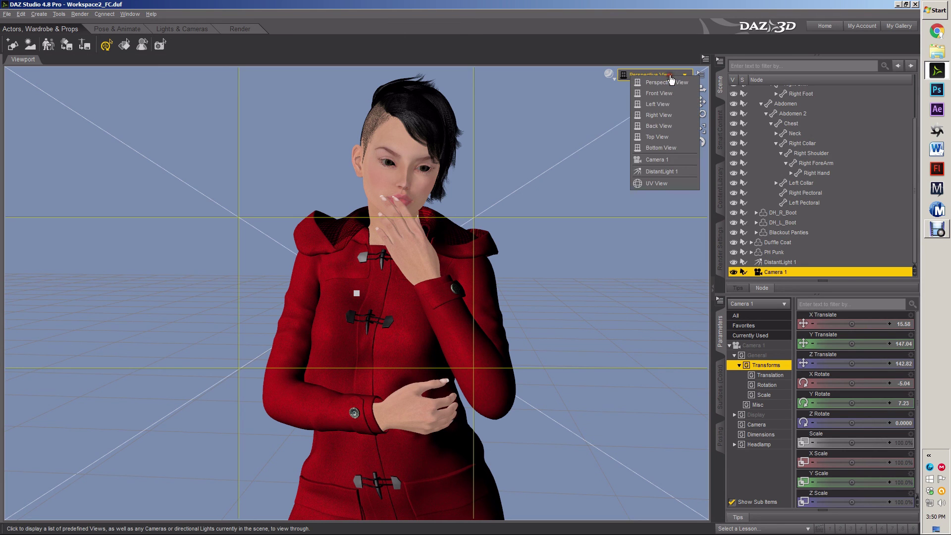
left_click(659, 159)
scroll(580, 201, "down", 5)
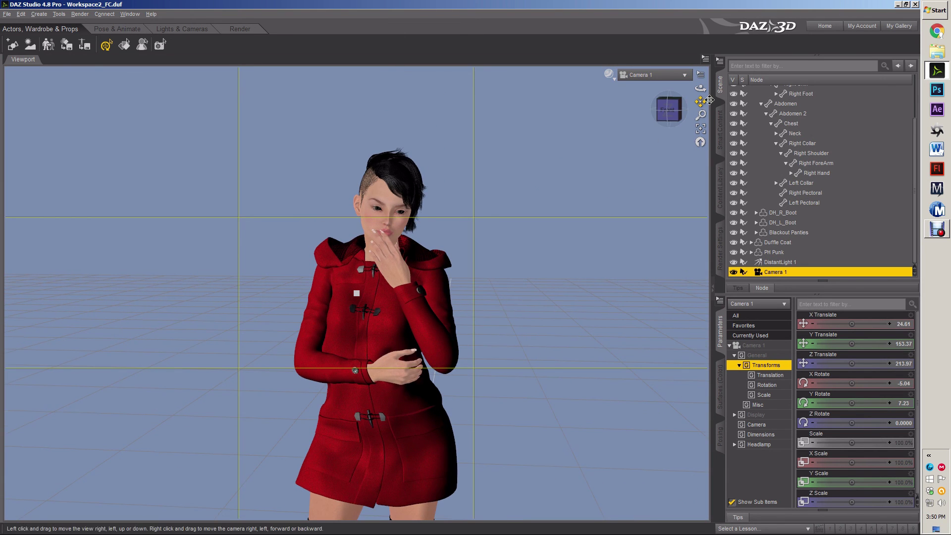
mouse_move(700, 102)
left_mouse_down()
mouse_move(699, 123)
mouse_move(701, 94)
left_mouse_up()
scroll(460, 127, "up", 6)
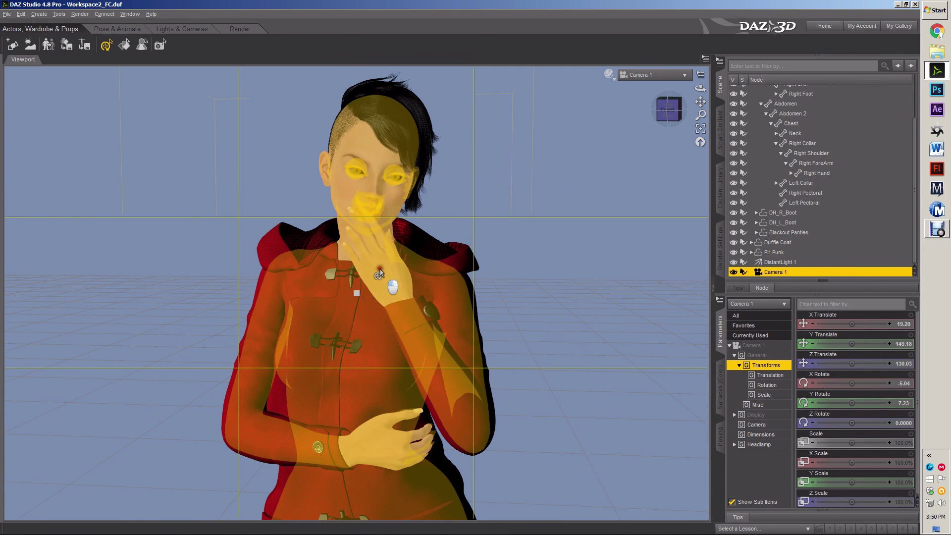
Step: Lower the figure's left hand from her mouth to her upper chest and set the hand's Twist to 10.00
left_click_drag(380, 274, 425, 321)
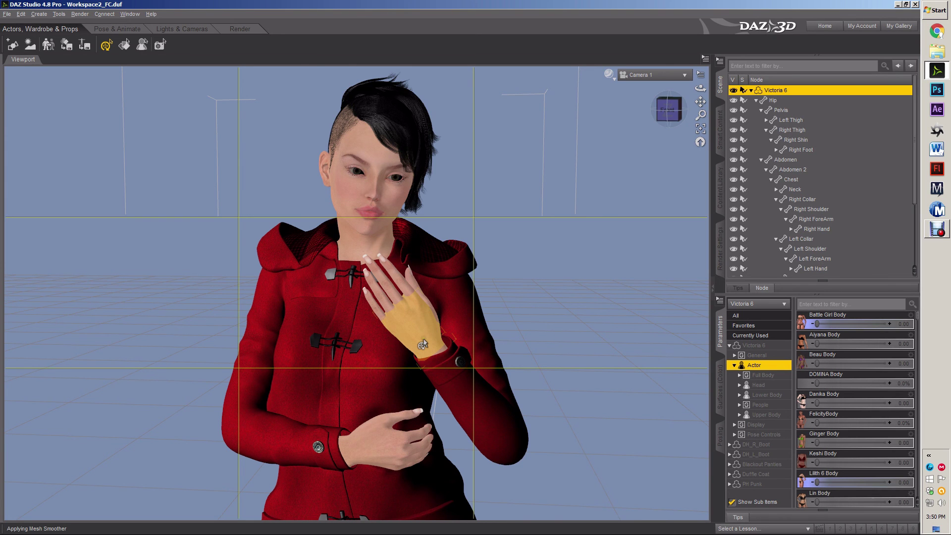
left_click_drag(424, 344, 392, 334)
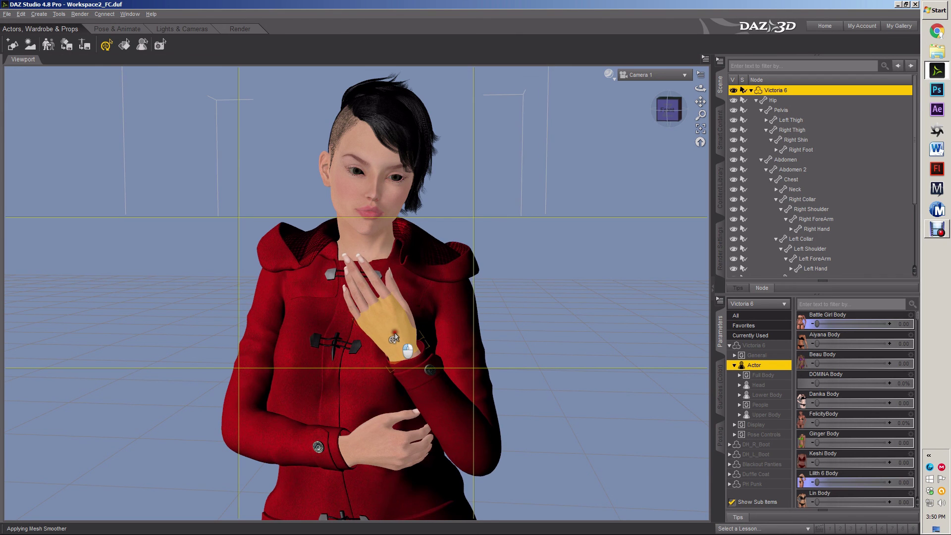
left_click(393, 334)
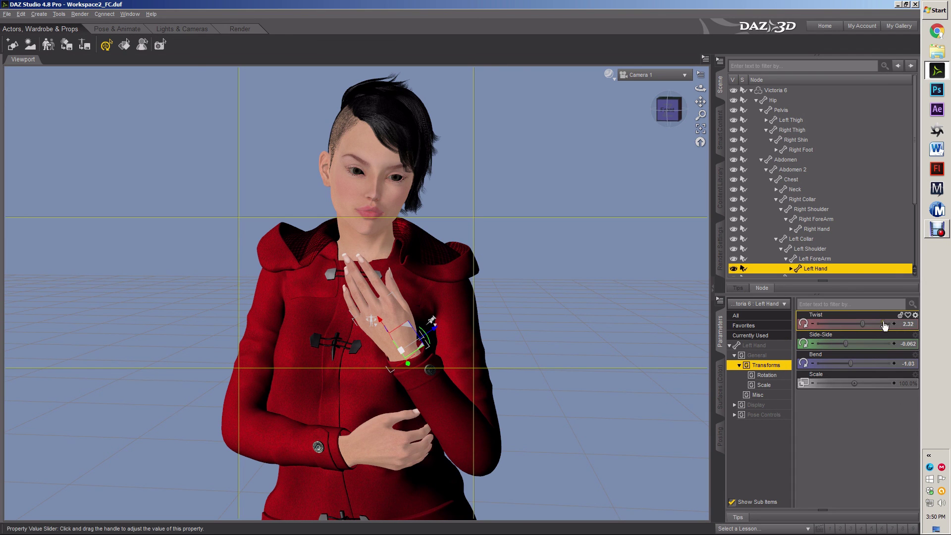
left_click_drag(862, 324, 948, 318)
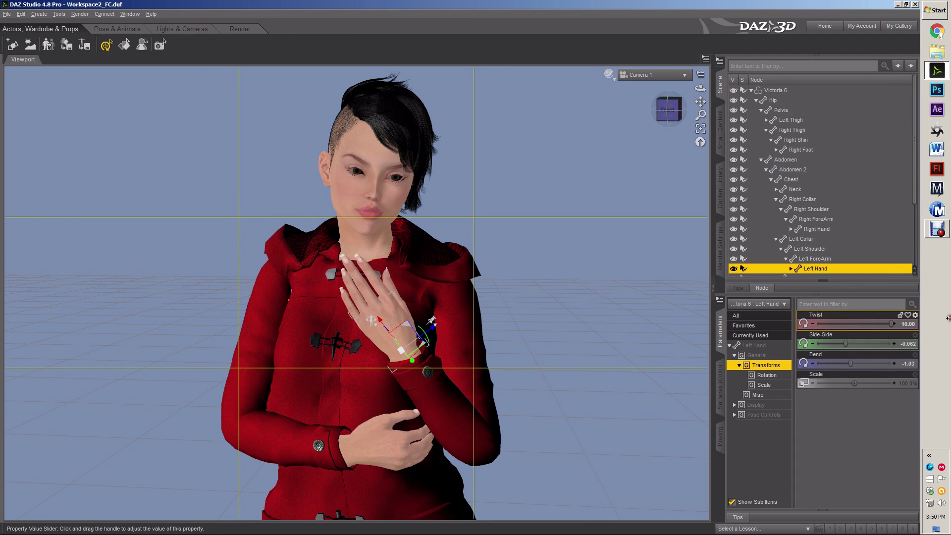
Step: Set the left forearm's Twist to about -15.60 and deselect it
left_click(448, 411)
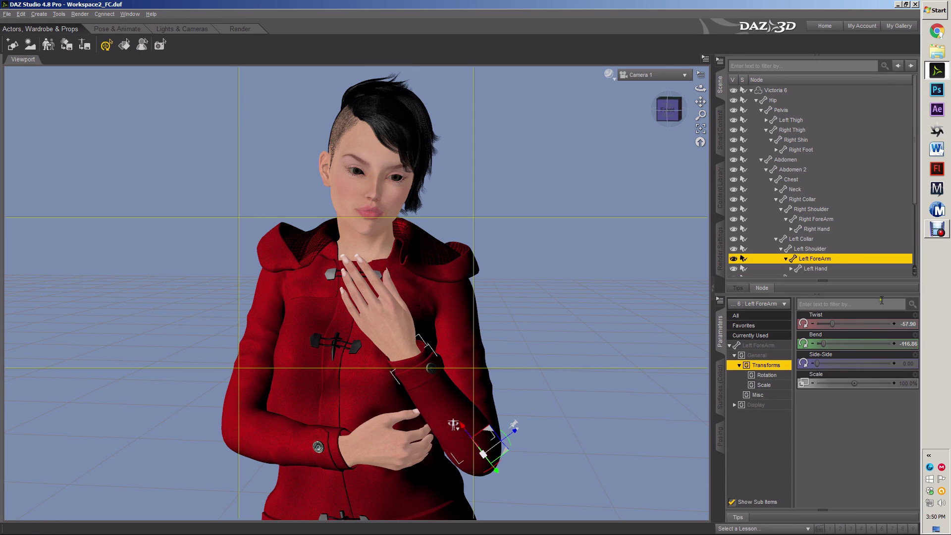
left_click_drag(831, 331, 853, 327)
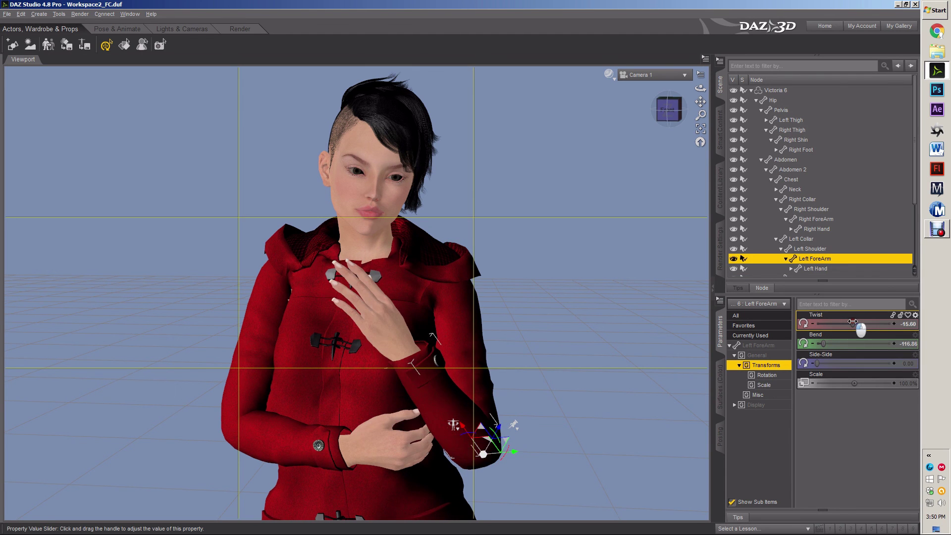
key("ctrl+shift+n")
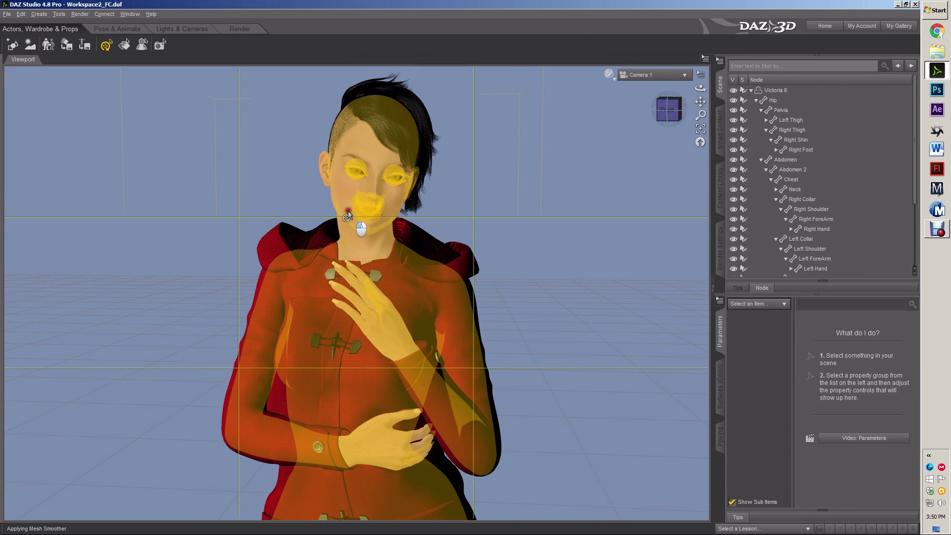
Step: Select the Face surface of Victoria 6 with the surface selection tool and review its shader settings
left_click(352, 223)
left_click(130, 41)
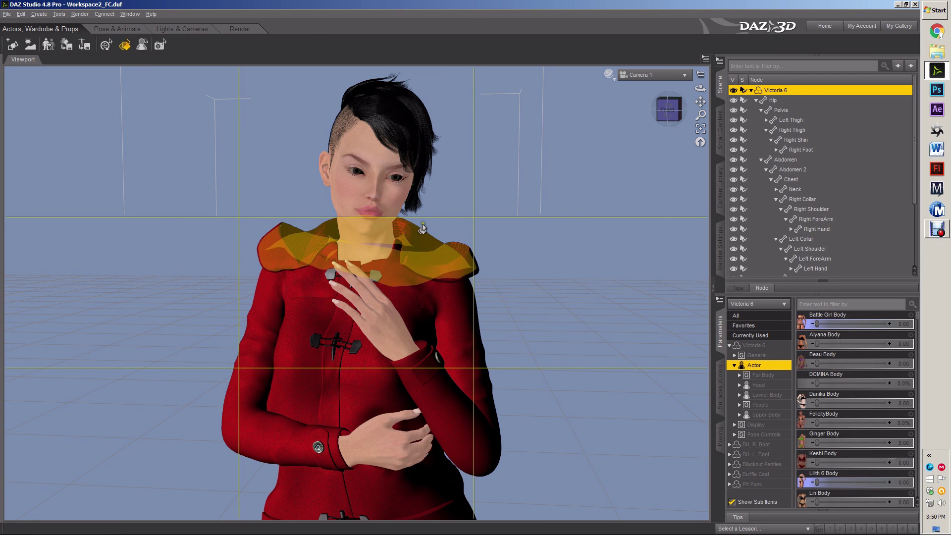
left_click(388, 193)
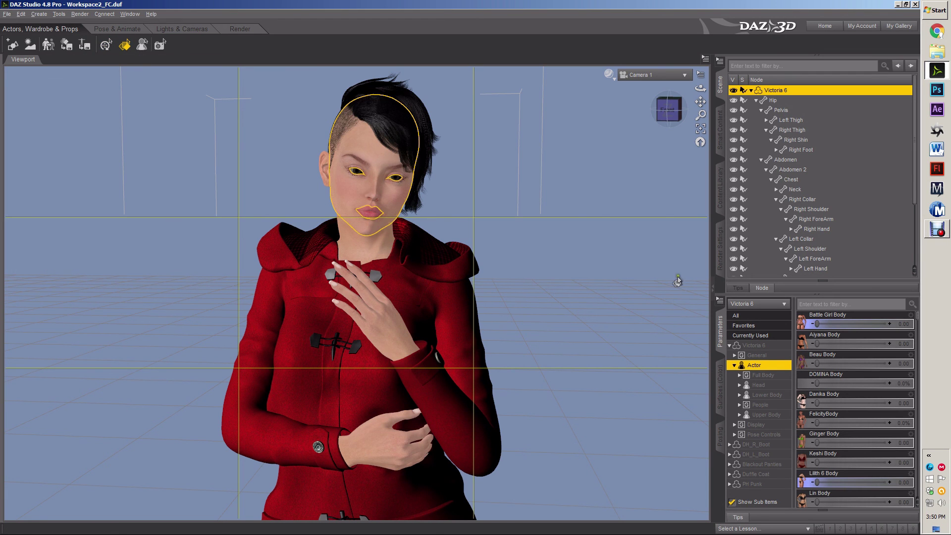
left_click(722, 383)
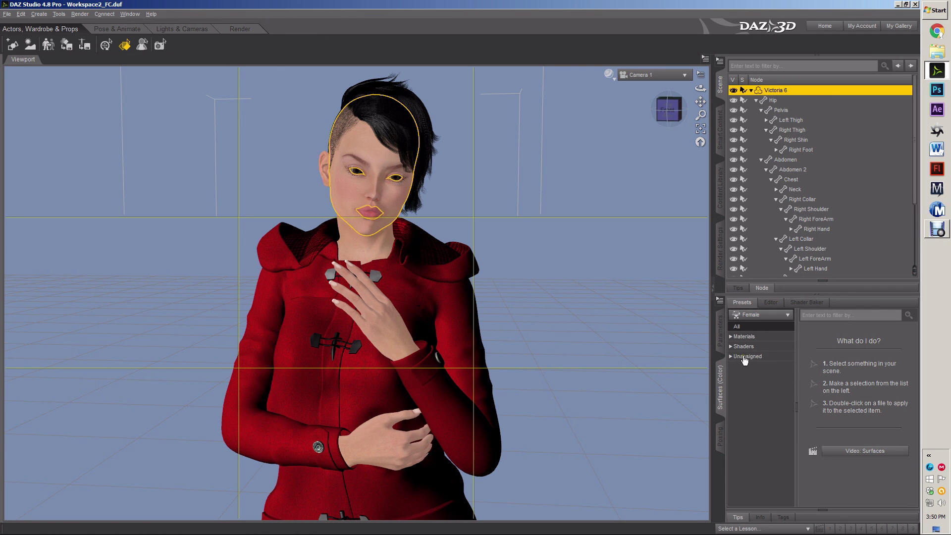
left_click(775, 306)
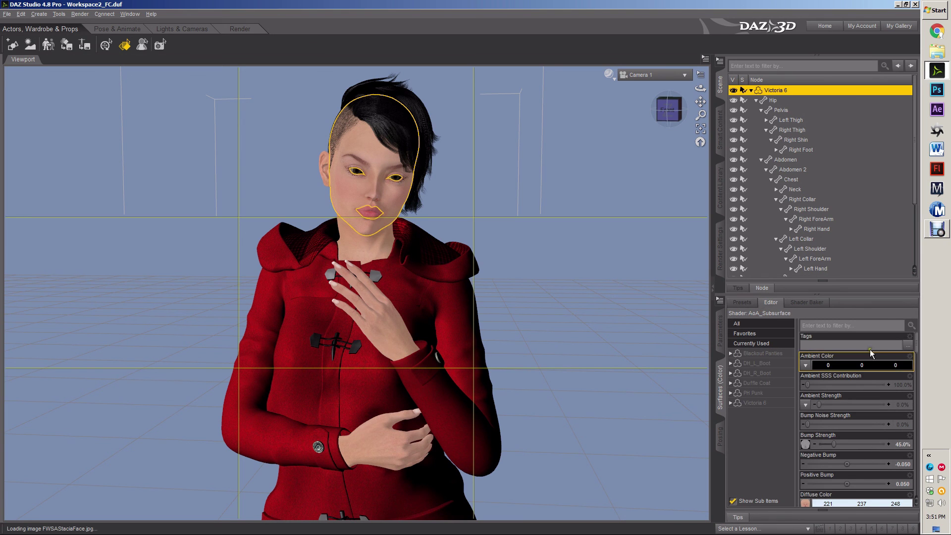
left_click(731, 403)
scroll(881, 420, "down", 8)
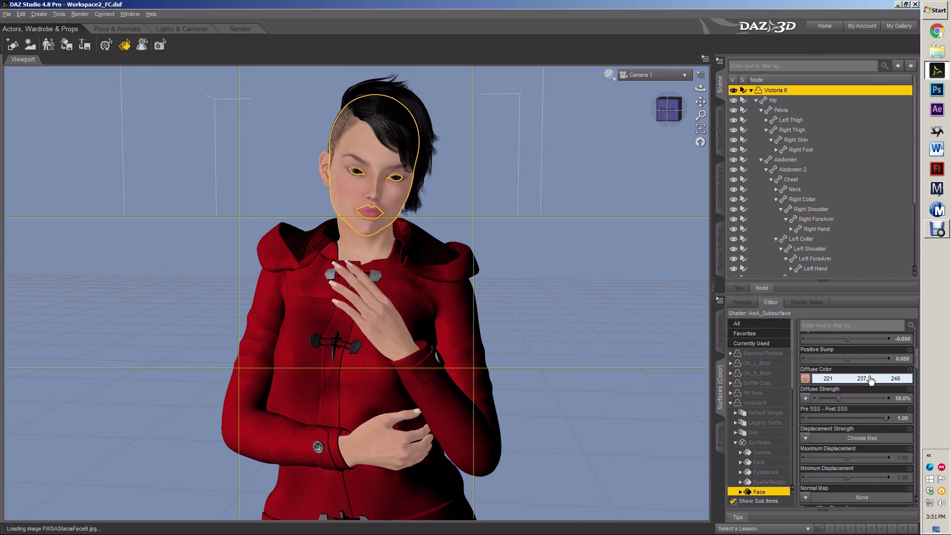
scroll(881, 420, "up", 8)
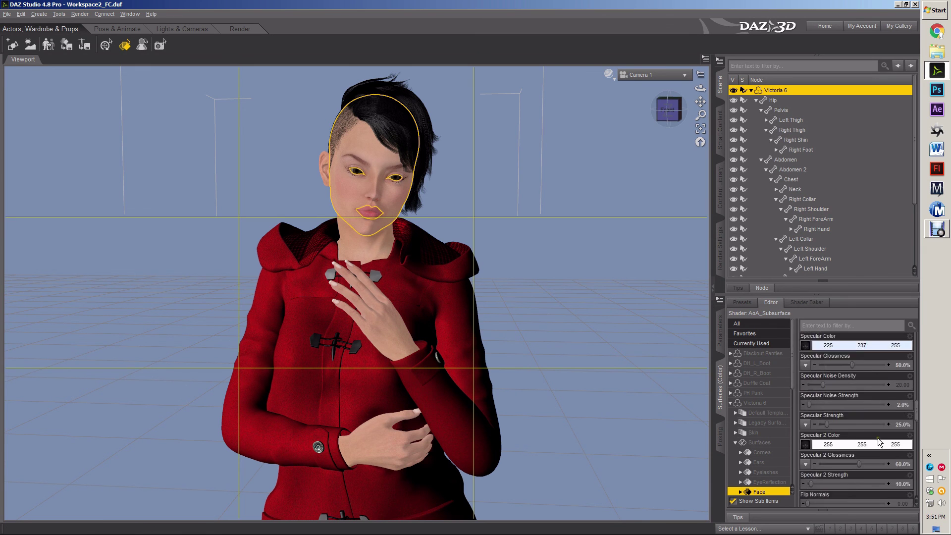
Step: Apply the Manga - Basic (Duo Sharp 075) shader preset from the Manga Style shaders to the Face surface
left_click(741, 305)
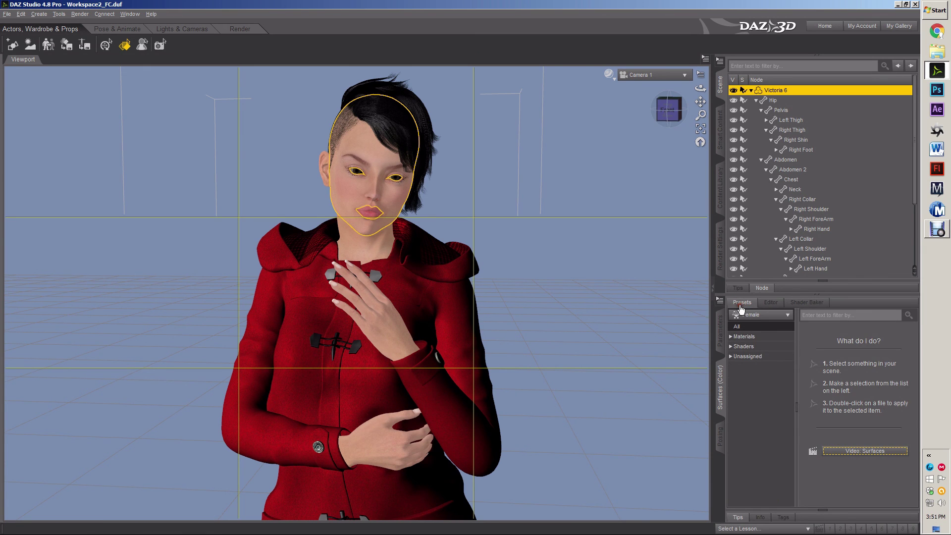
left_click(732, 347)
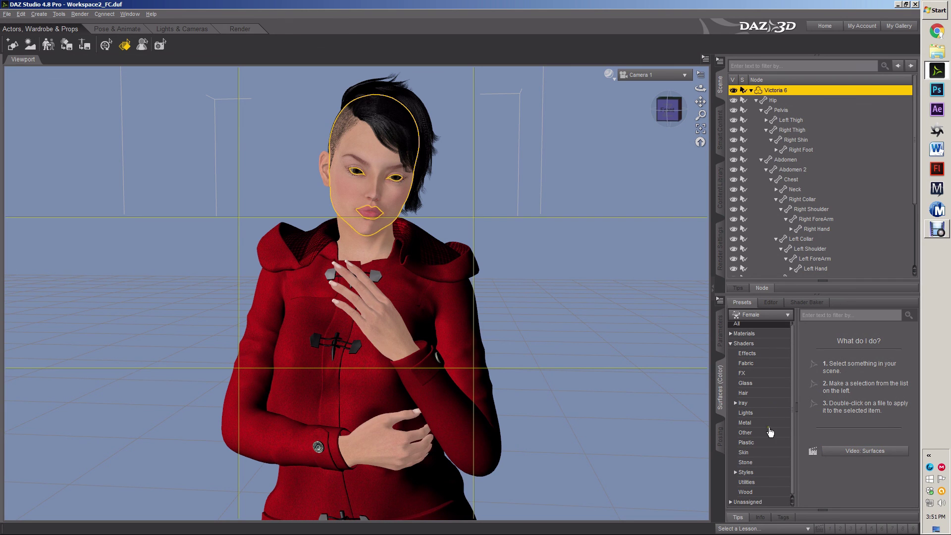
left_click(735, 474)
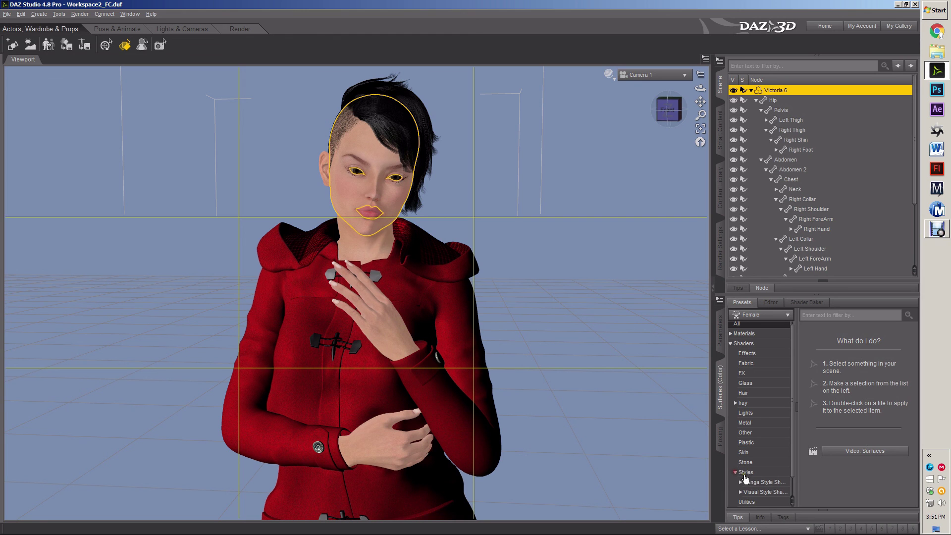
left_click(761, 484)
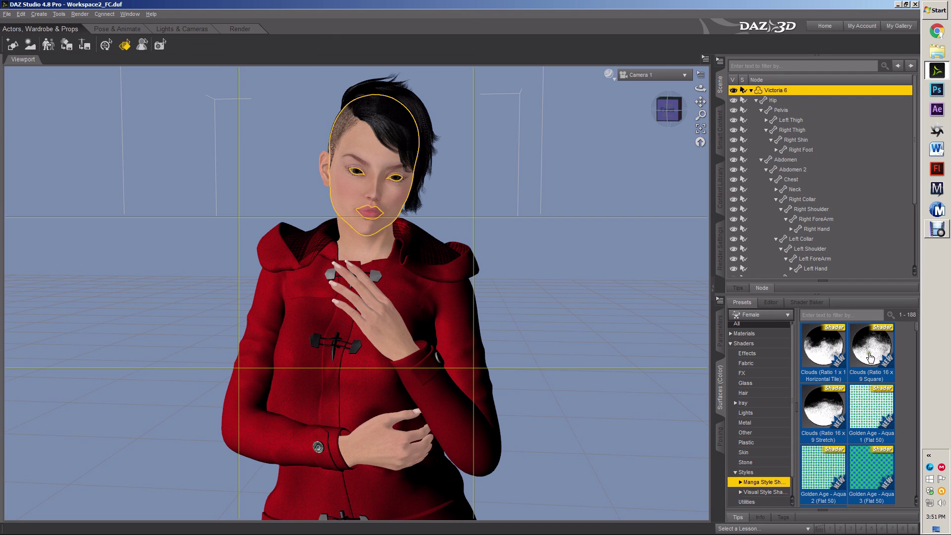
mouse_move(873, 353)
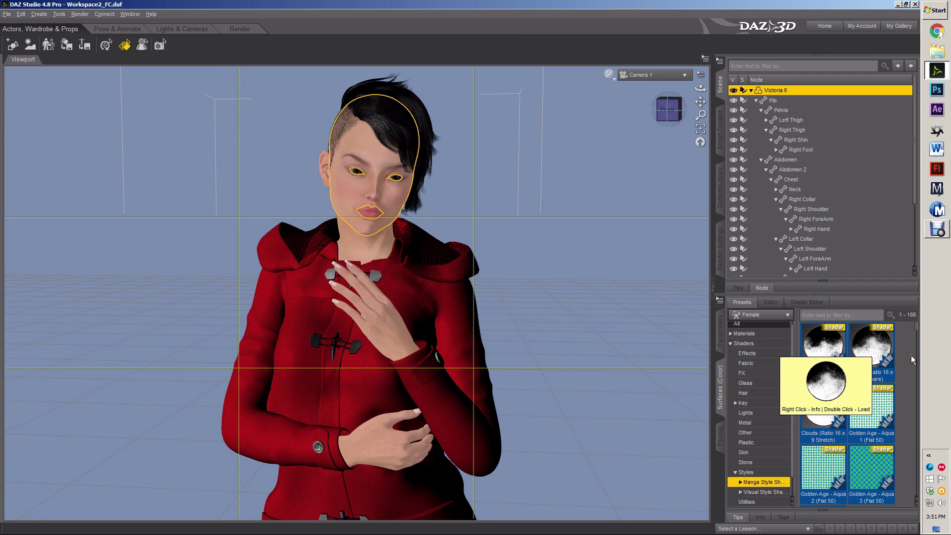
scroll(913, 360, "down", 5)
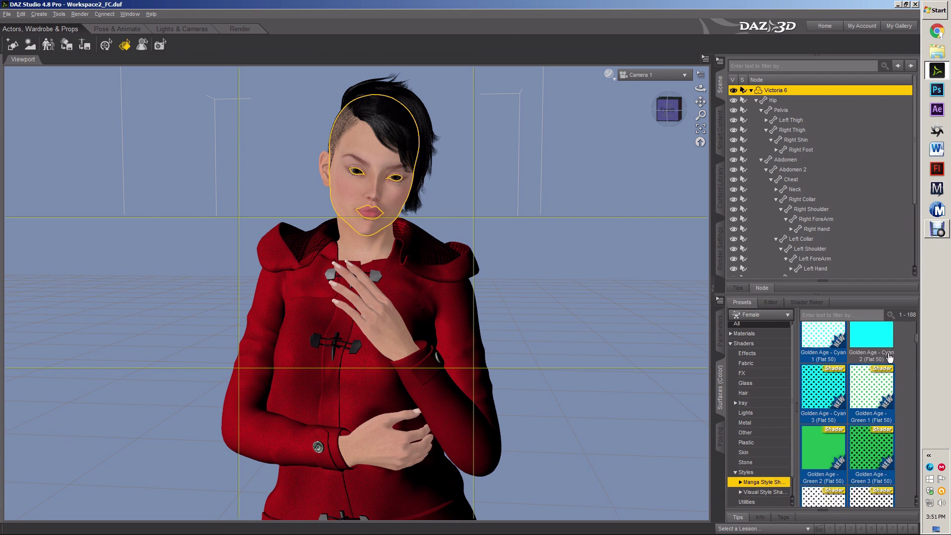
scroll(890, 358, "down", 5)
scroll(890, 357, "down", 5)
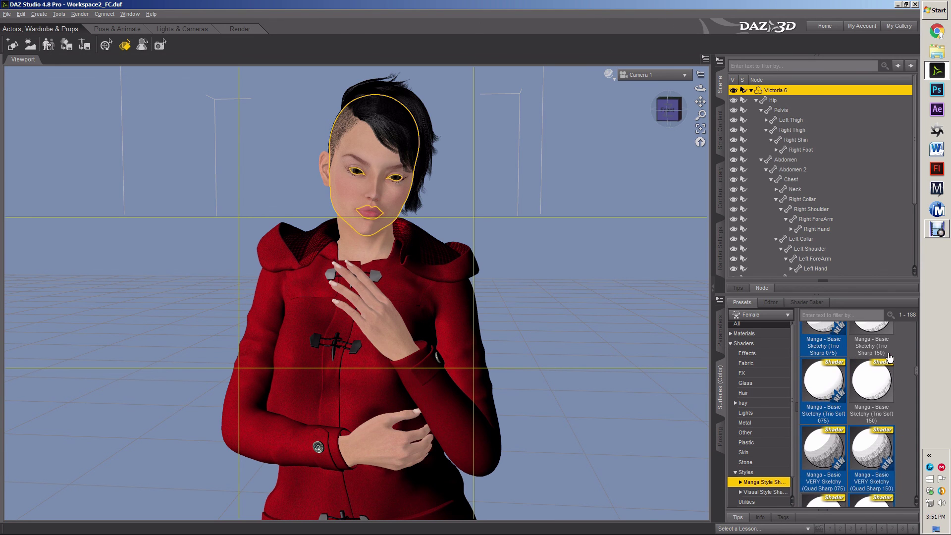
scroll(892, 366, "up", 3)
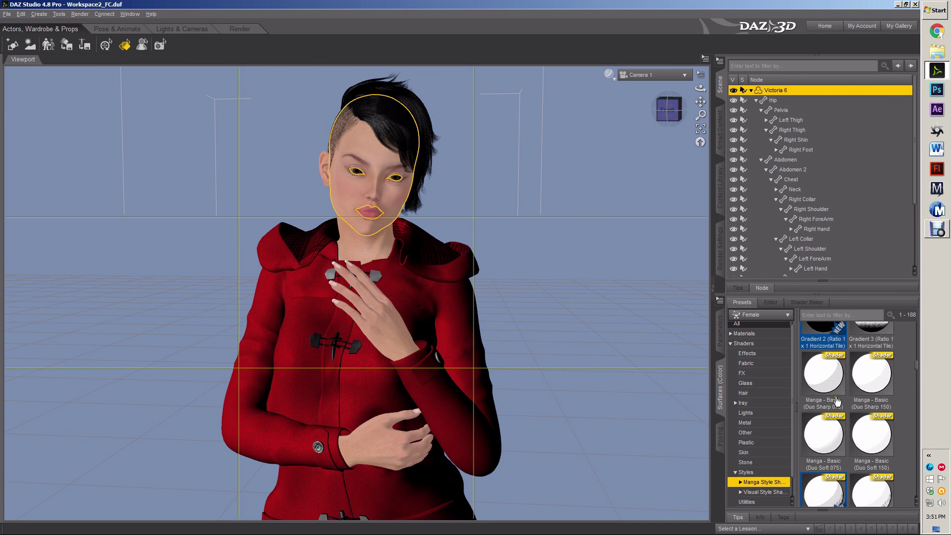
left_click(828, 379)
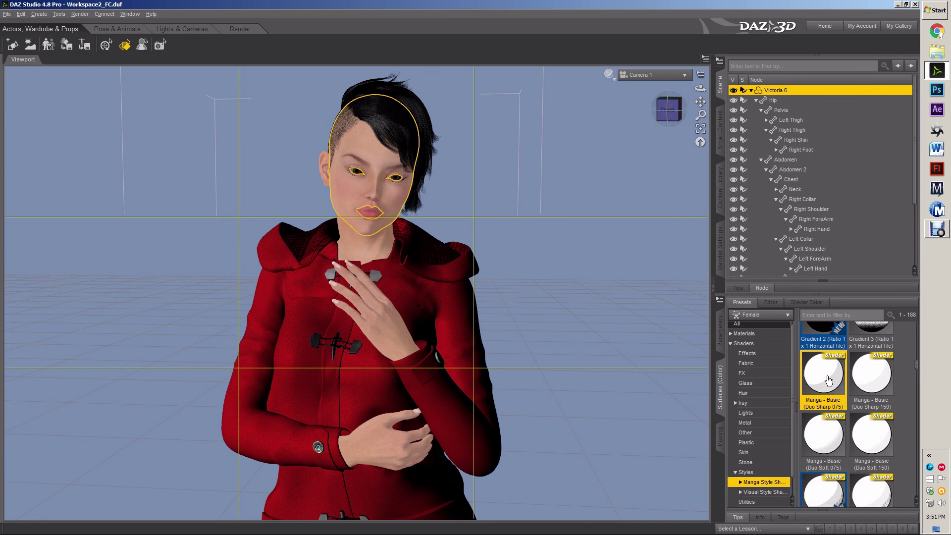
double_click(828, 379)
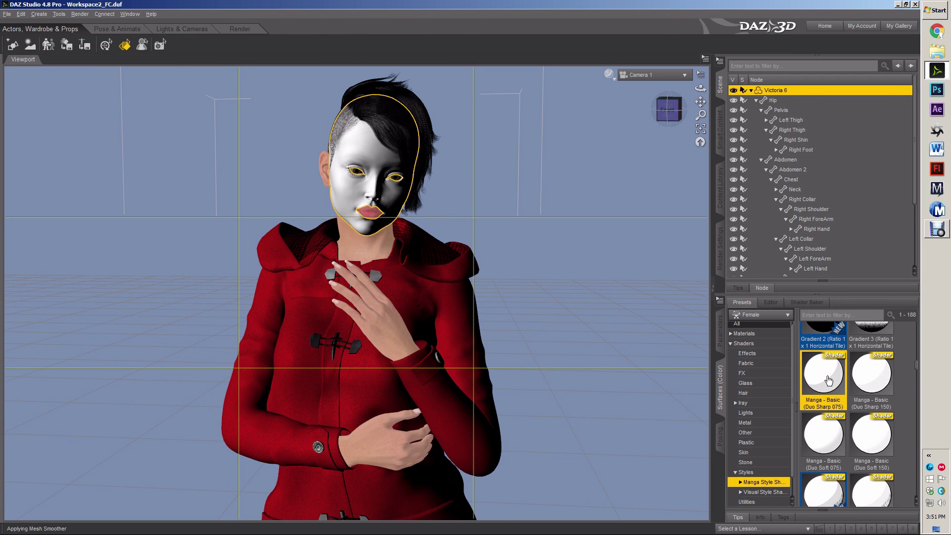
Step: Review the Manga Style shader settings of the Face surface, from the tone shades to the screentone colours
left_click(771, 303)
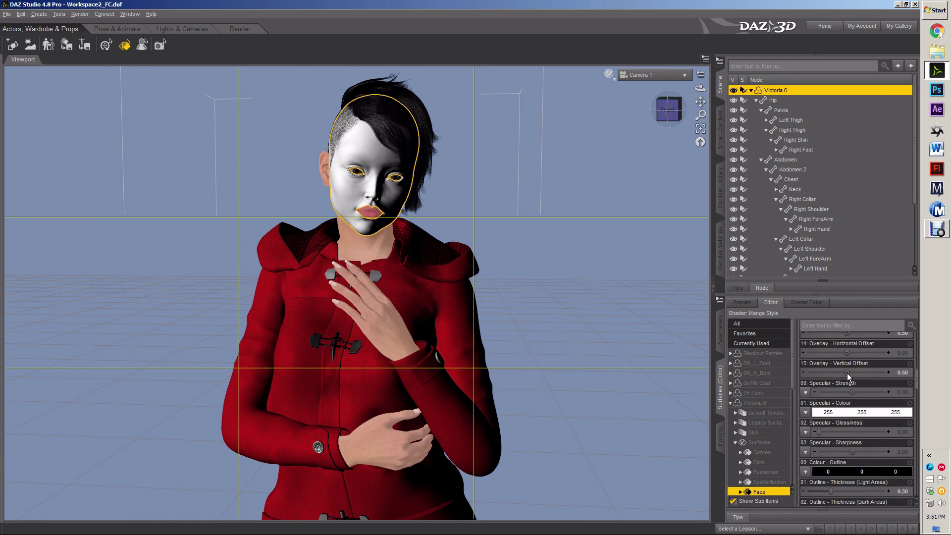
scroll(855, 424, "down", 10)
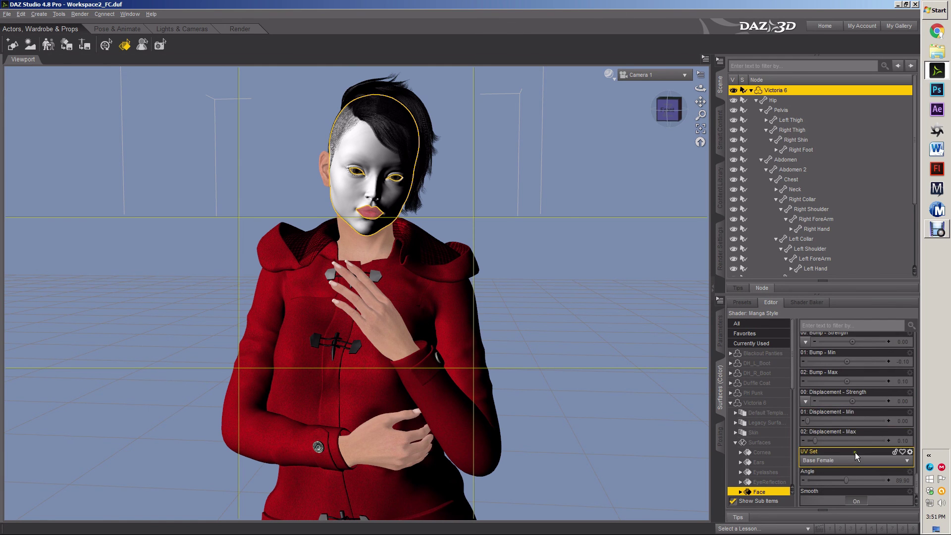
scroll(856, 453, "down", 10)
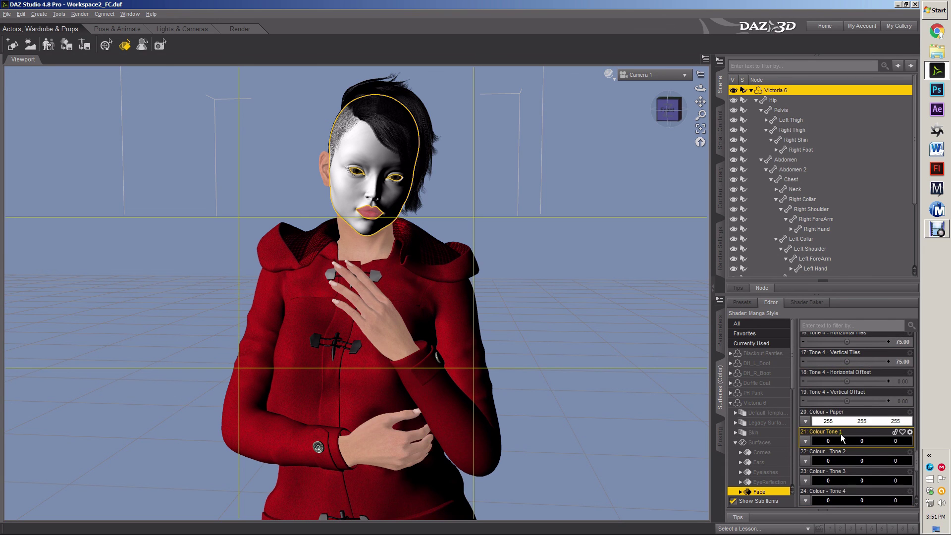
scroll(840, 434, "up", 20)
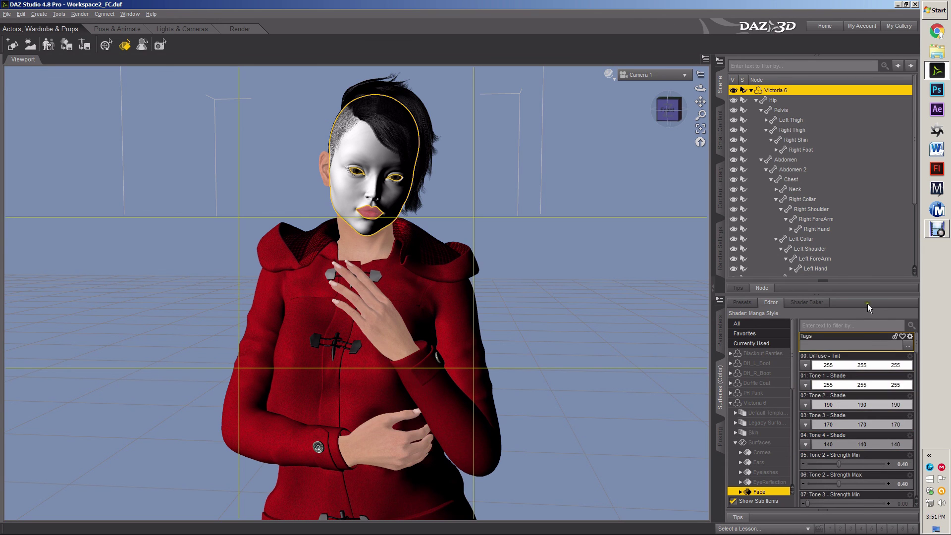
scroll(860, 402, "down", 5)
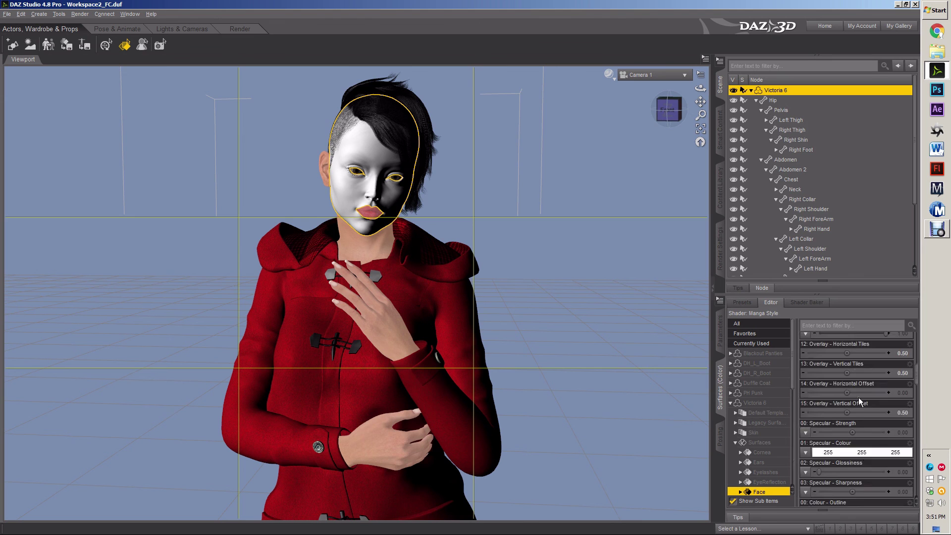
scroll(859, 402, "down", 10)
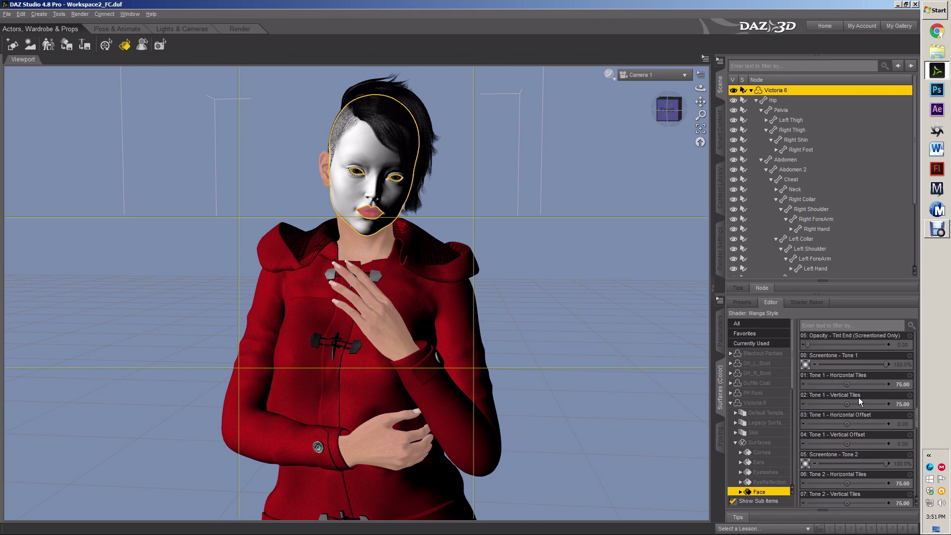
scroll(859, 398, "up", 15)
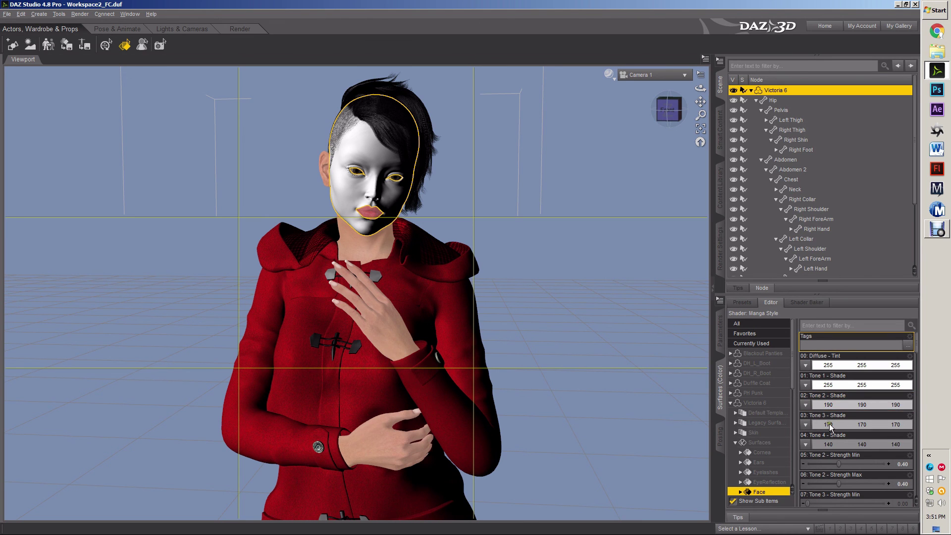
Step: Set the Face surface's Tone 2, Tone 3 and Tone 4 Shade colours to white (255, 255, 255)
left_click(827, 404)
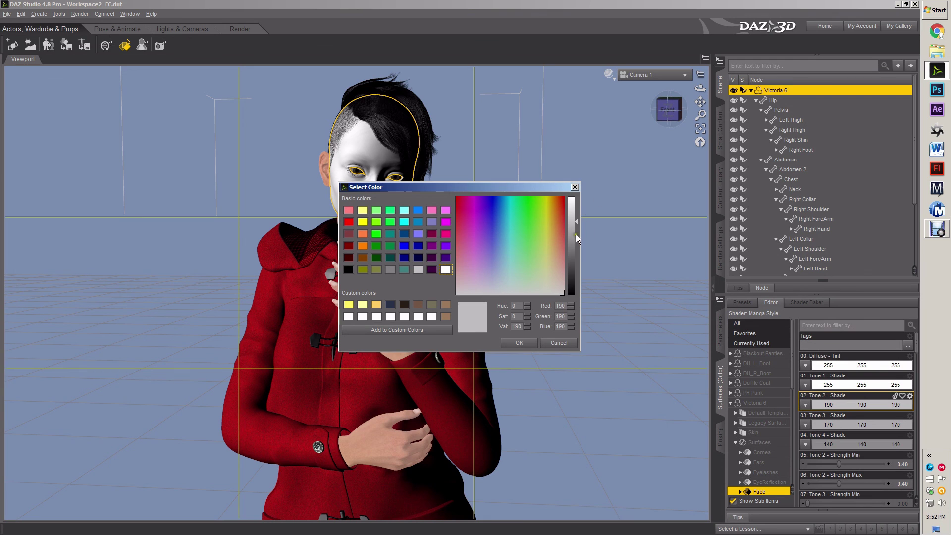
left_click_drag(575, 234, 575, 197)
left_click(519, 343)
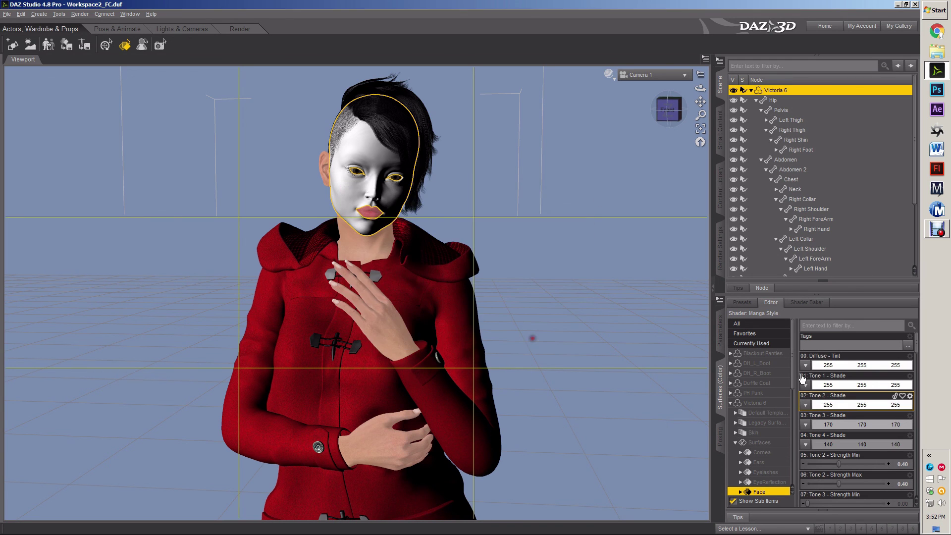
left_click(858, 424)
left_click_drag(567, 222, 570, 197)
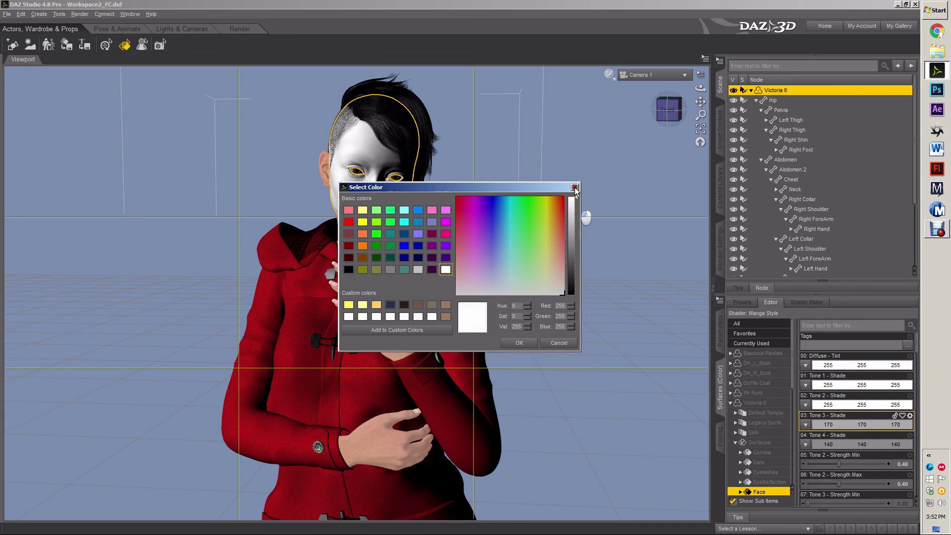
left_click(519, 343)
left_click(870, 441)
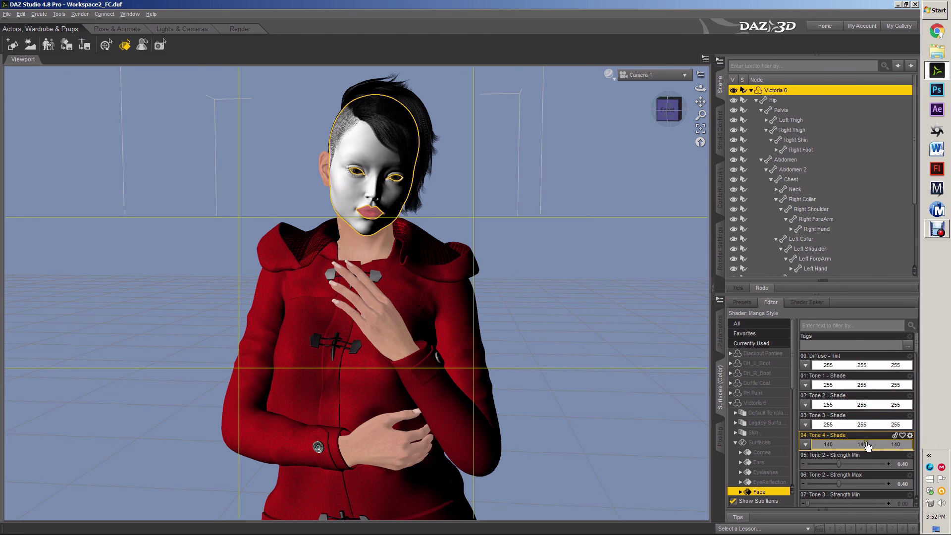
left_click(446, 271)
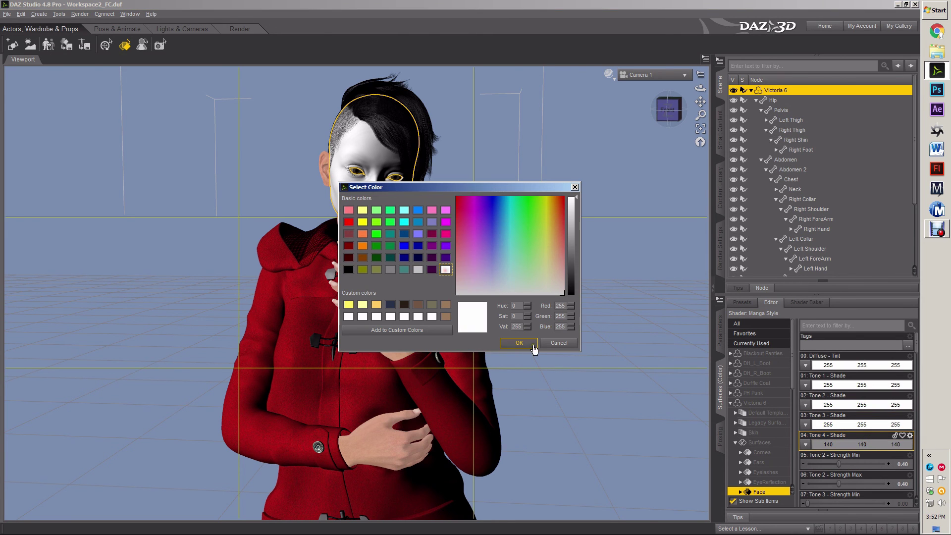
left_click(523, 344)
Step: Set the Face surface's Colour Tone 1 and Colour - Tone 2 to white (255, 255, 255)
scroll(841, 427, "down", 2)
scroll(841, 425, "down", 5)
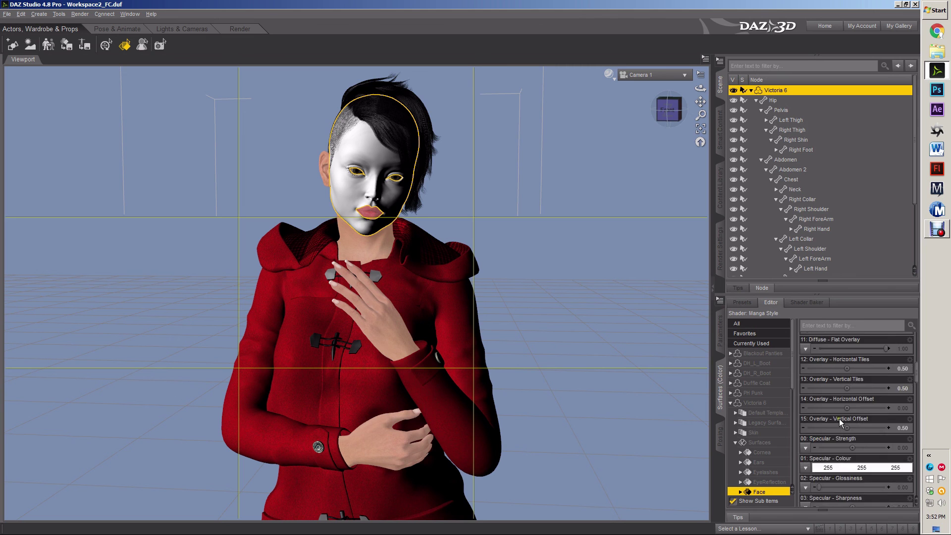
scroll(839, 417, "down", 6)
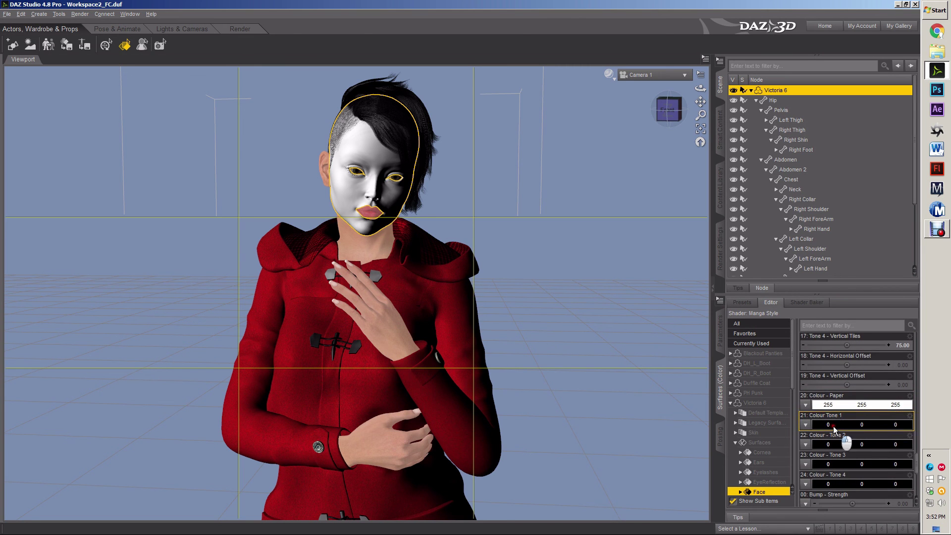
left_click(833, 425)
left_click_drag(574, 223, 574, 198)
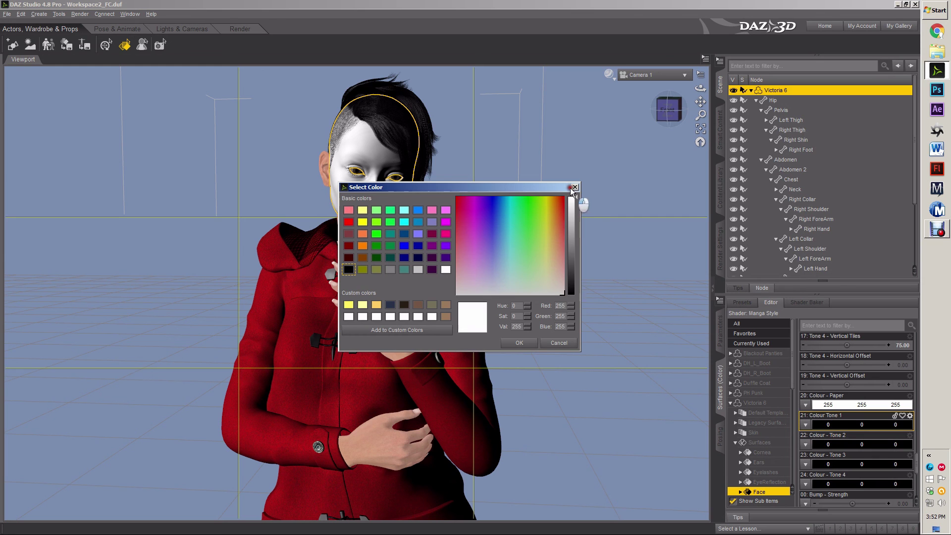
left_click(519, 342)
left_click(860, 444)
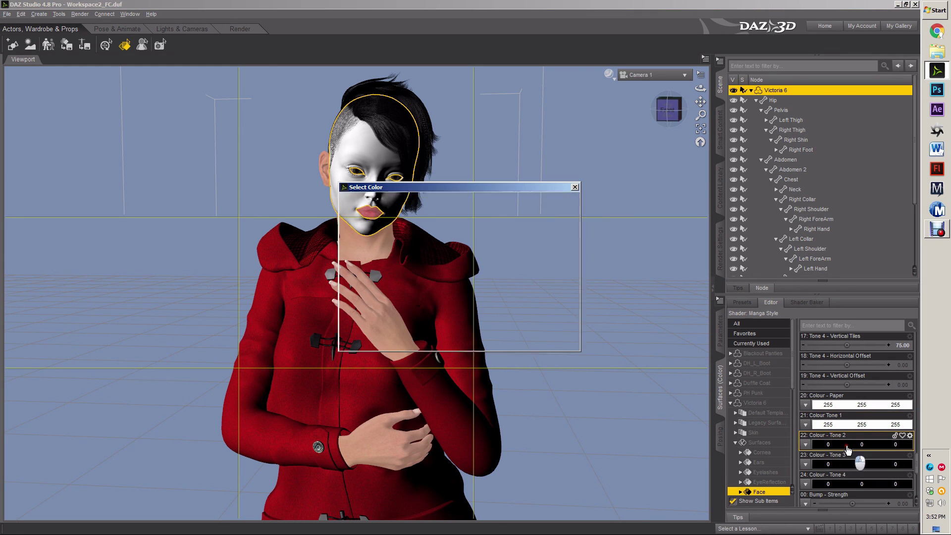
left_click_drag(571, 226, 569, 190)
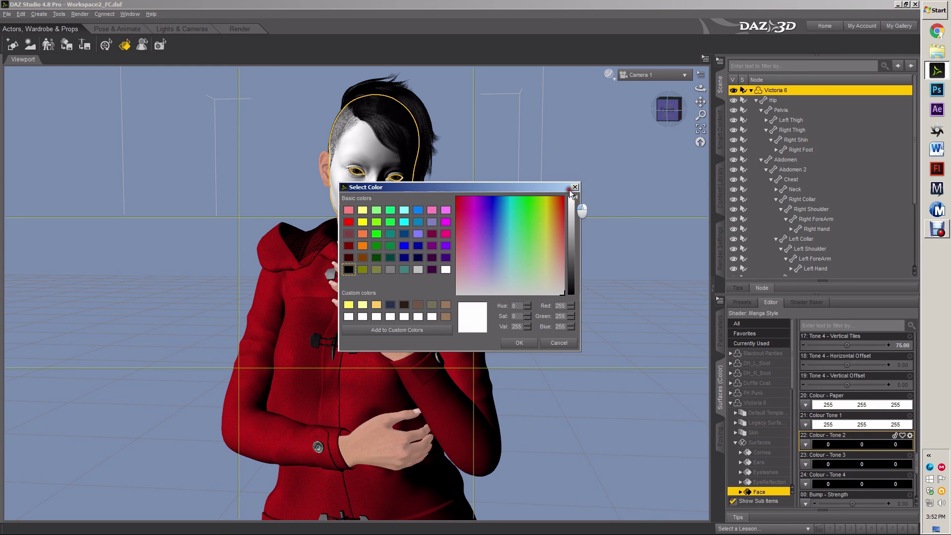
left_click(520, 342)
Step: Set the Face surface's Colour - Tone 3 and Colour - Tone 4 to white (255, 255, 255)
left_click(861, 464)
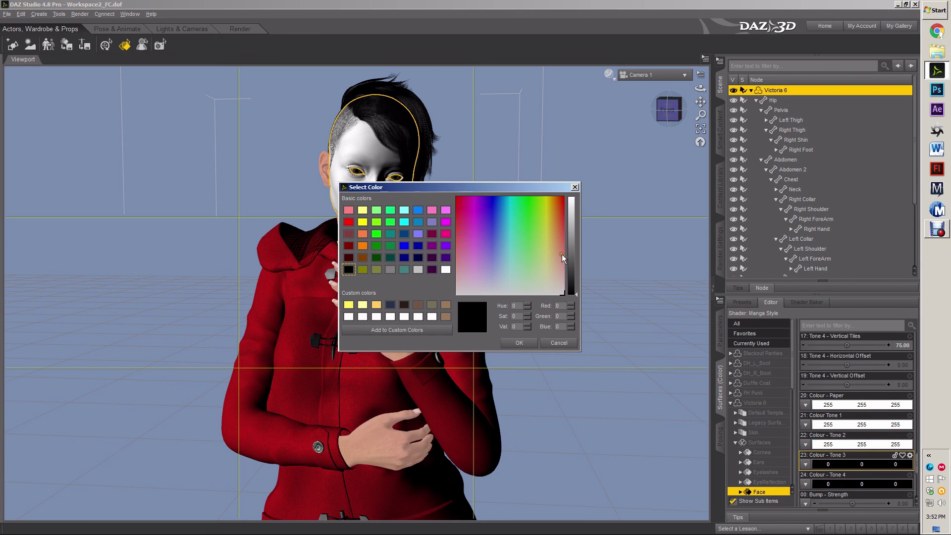
left_click_drag(571, 254, 575, 196)
left_click(519, 343)
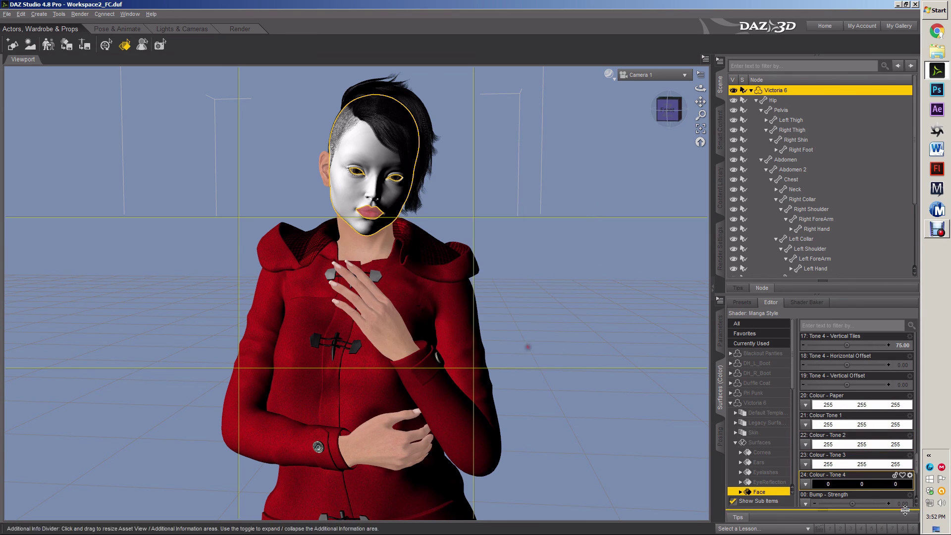
left_click(853, 484)
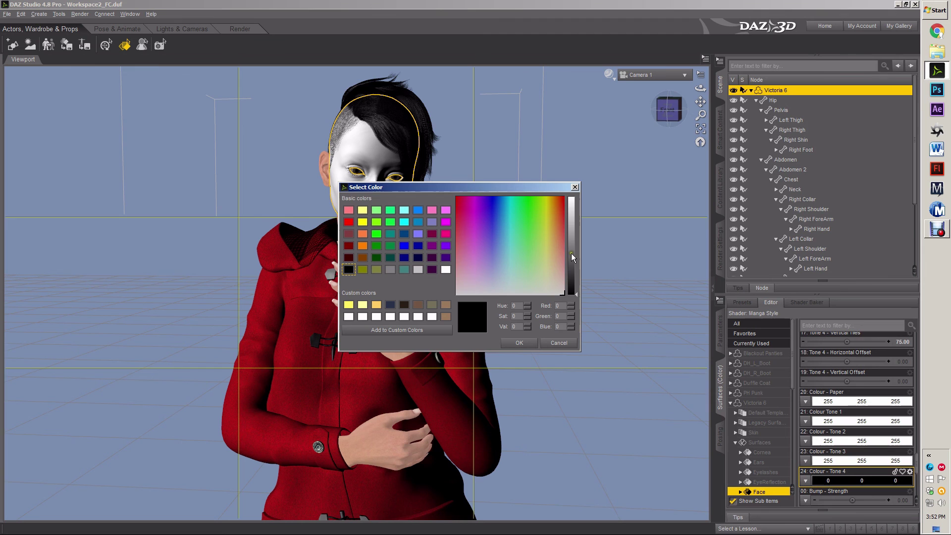
left_click_drag(572, 253, 567, 169)
left_click(533, 347)
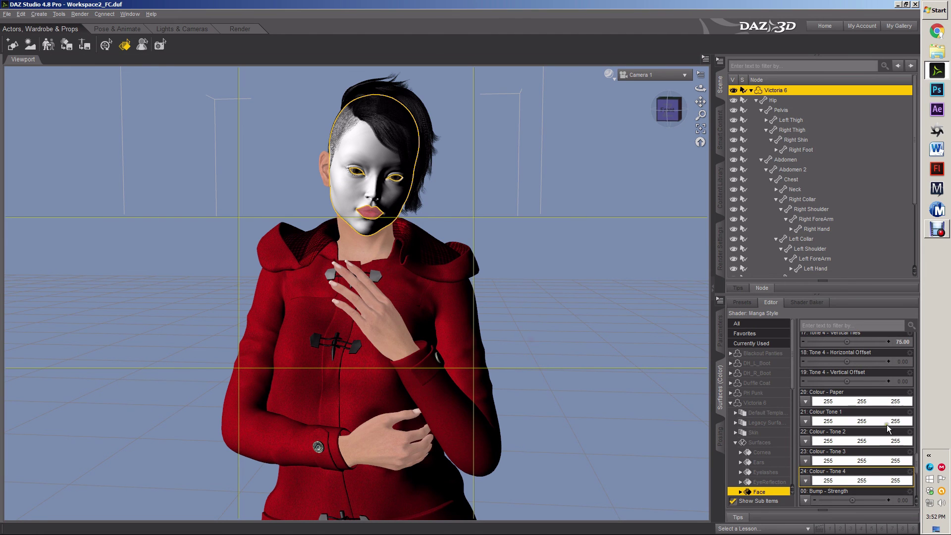
Step: Examine the Face shader's opacity, outline thickness and specular settings
scroll(875, 411, "up", 2)
scroll(875, 412, "up", 8)
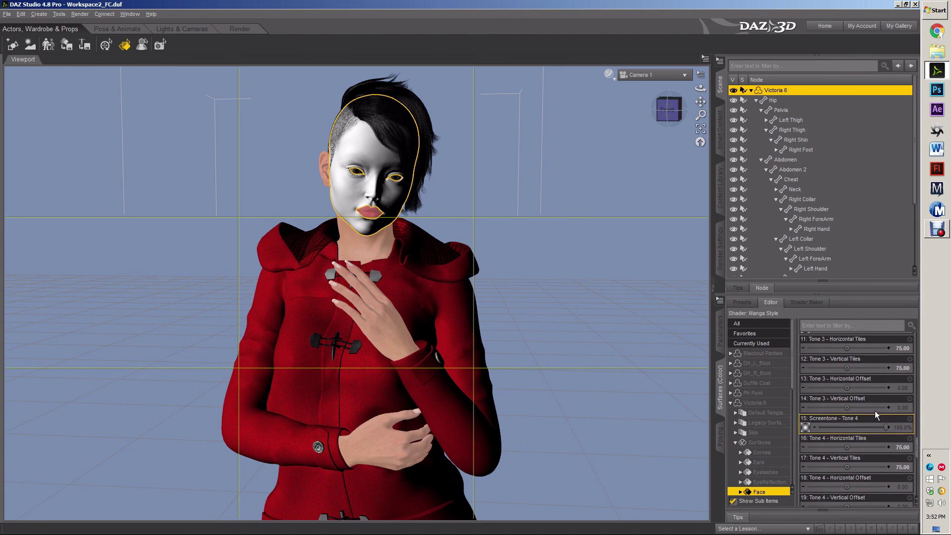
scroll(875, 412, "up", 8)
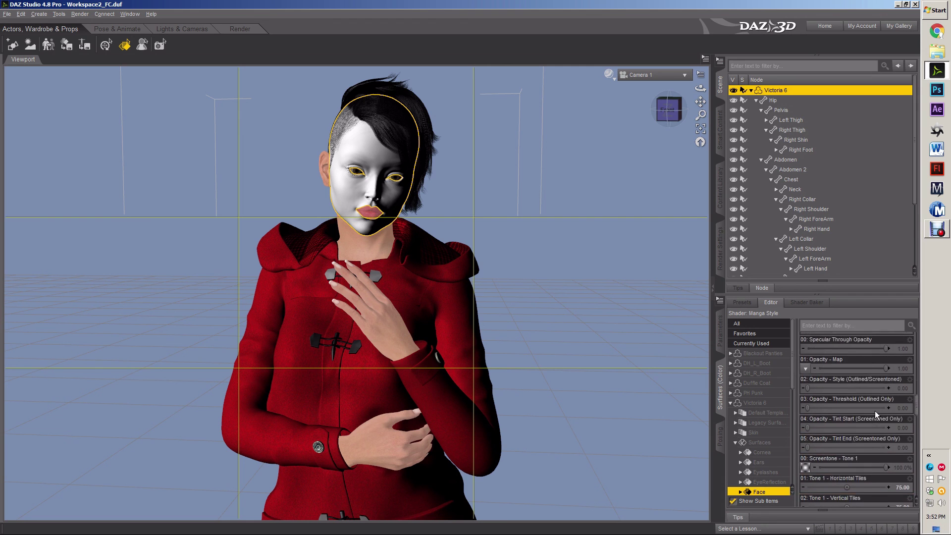
scroll(875, 411, "up", 2)
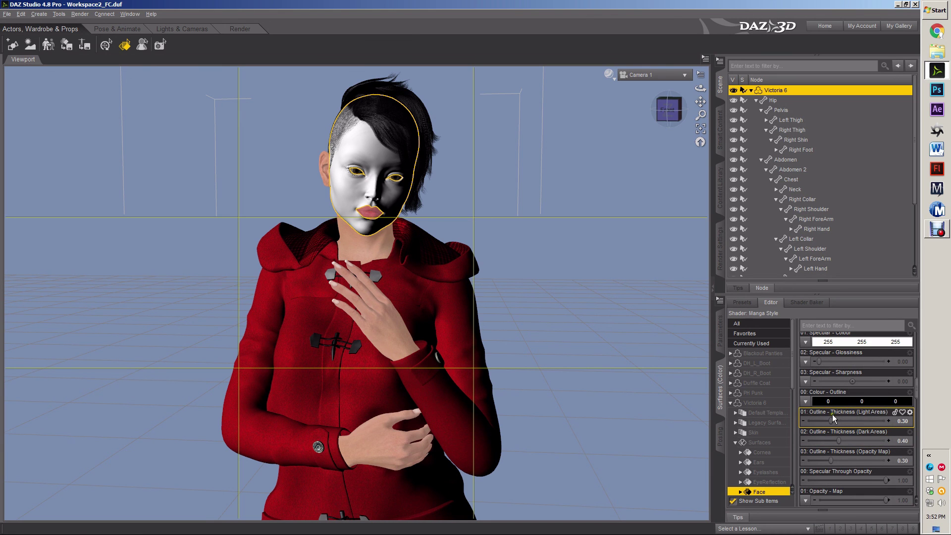
scroll(840, 417, "up", 3)
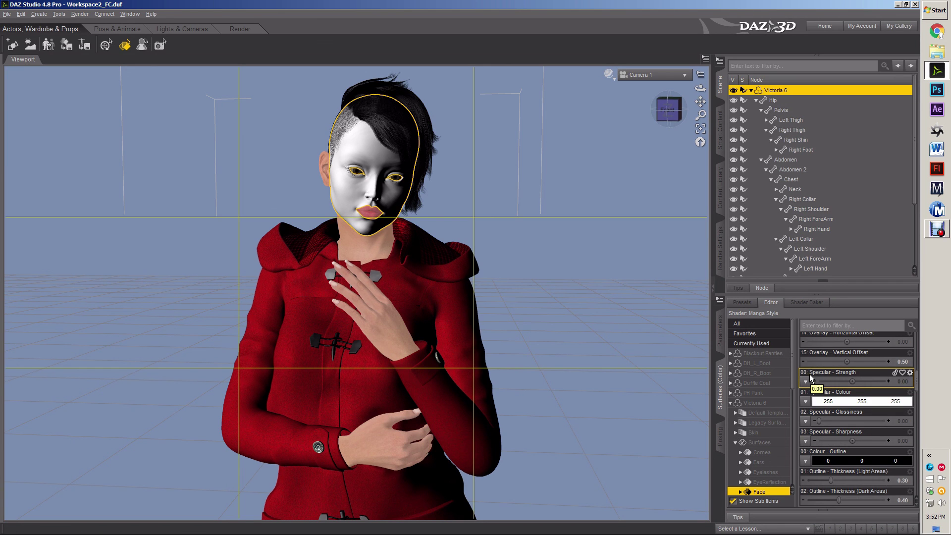
Step: Set the Face surface's Specular Strength and Specular Sharpness to 1 and Specular Glossiness to 0.25
left_click(904, 382)
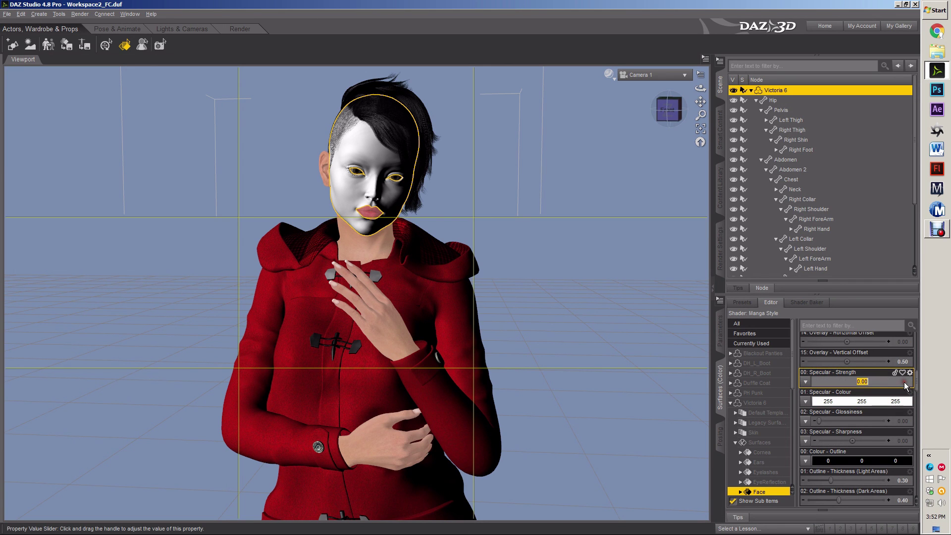
type("1")
key("Return")
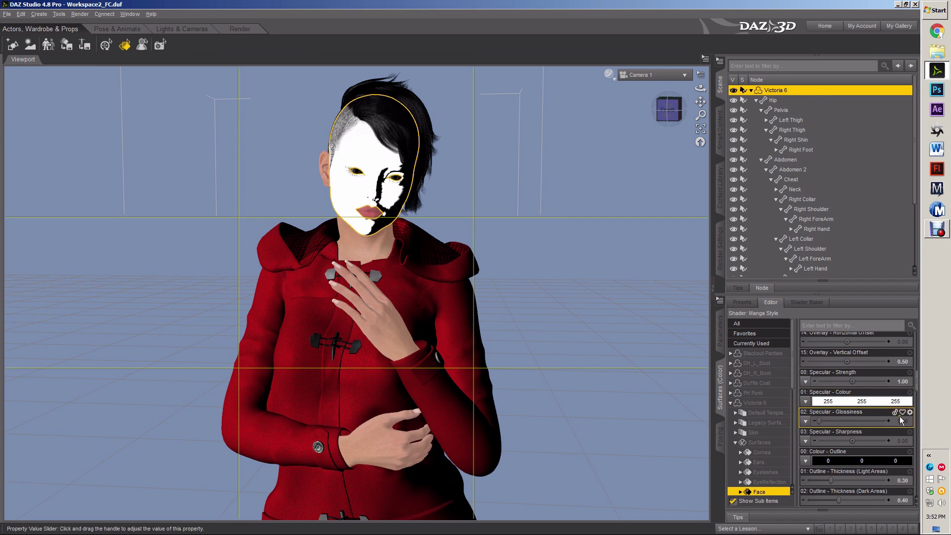
left_click(904, 441)
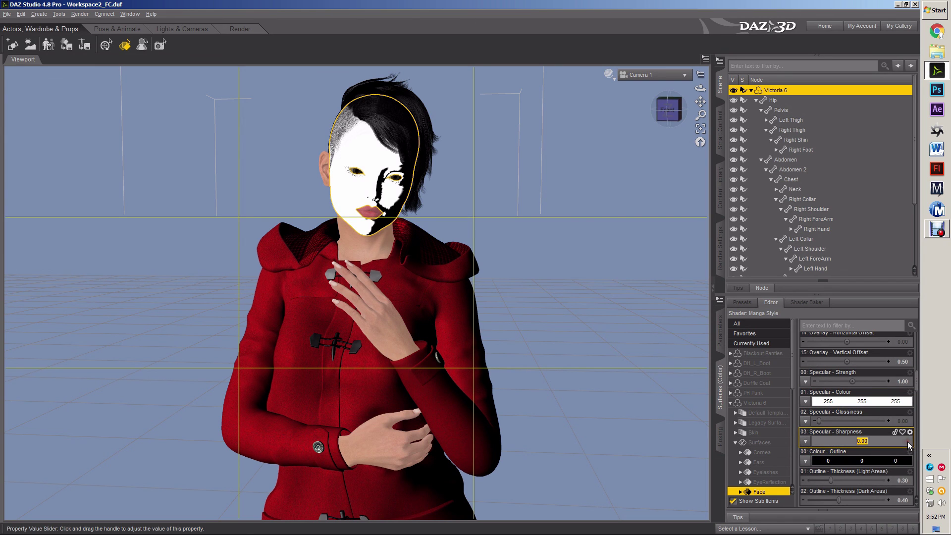
type("1")
key("Return")
left_click(903, 424)
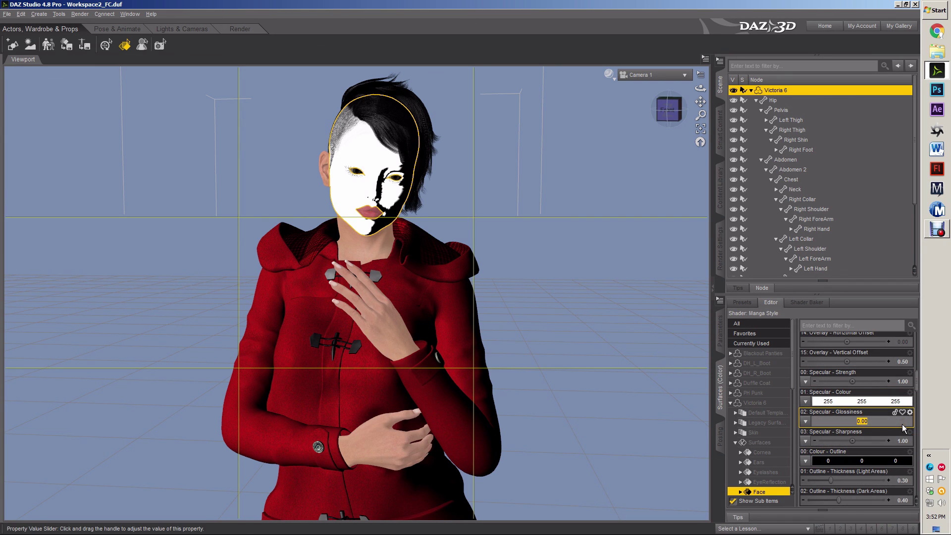
type("25")
key("Return")
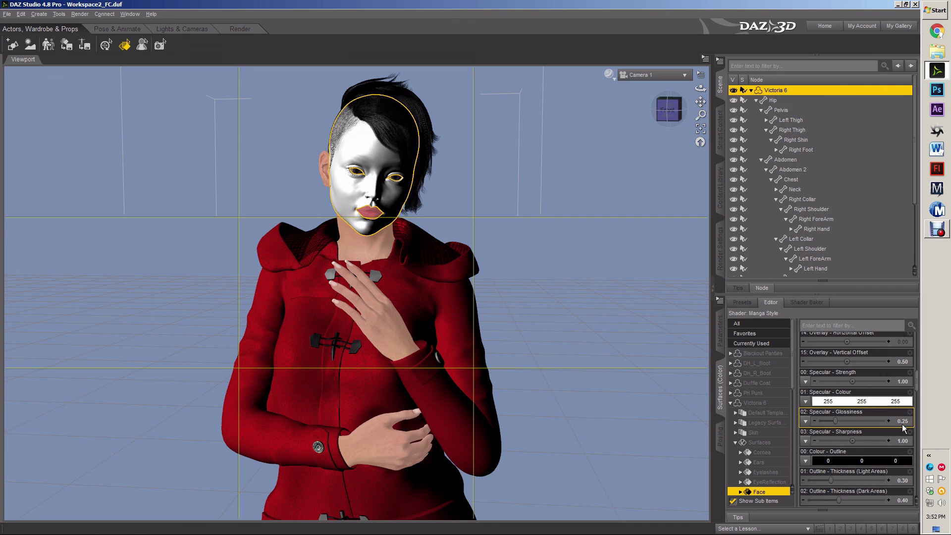
Step: Set the Face surface's Tone 3 Strength Min to 0.20 and Tone 3 Strength Max to 0.80
scroll(886, 423, "up", 10)
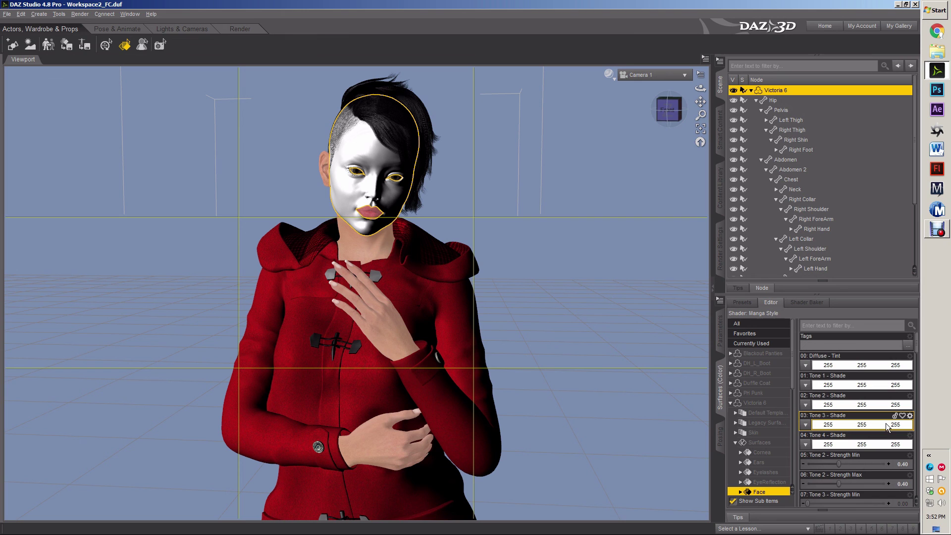
scroll(886, 426, "down", 3)
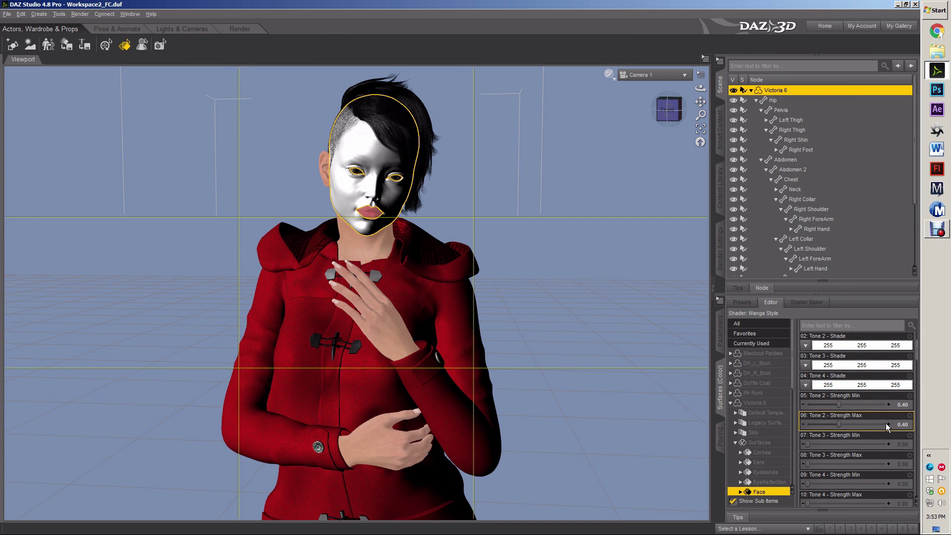
scroll(886, 423, "up", 3)
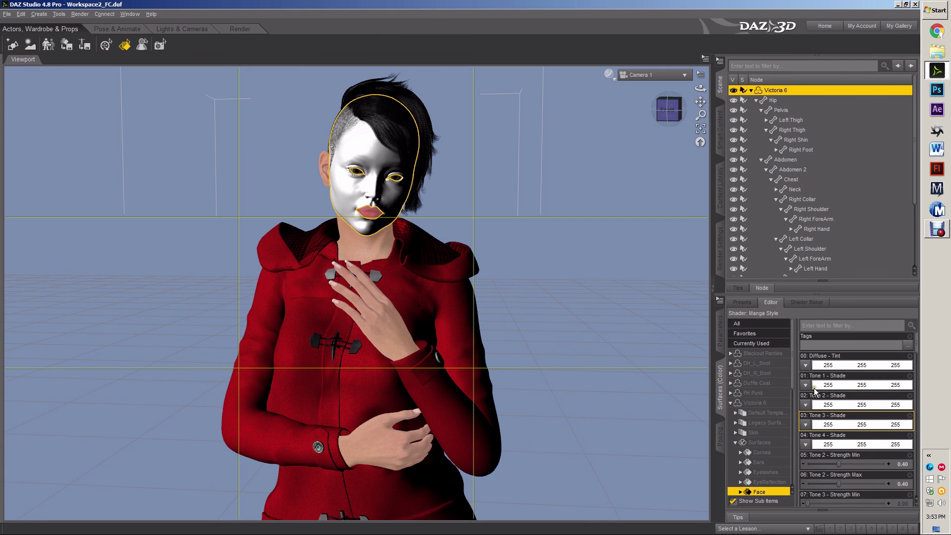
scroll(850, 397, "down", 4)
scroll(849, 397, "down", 2)
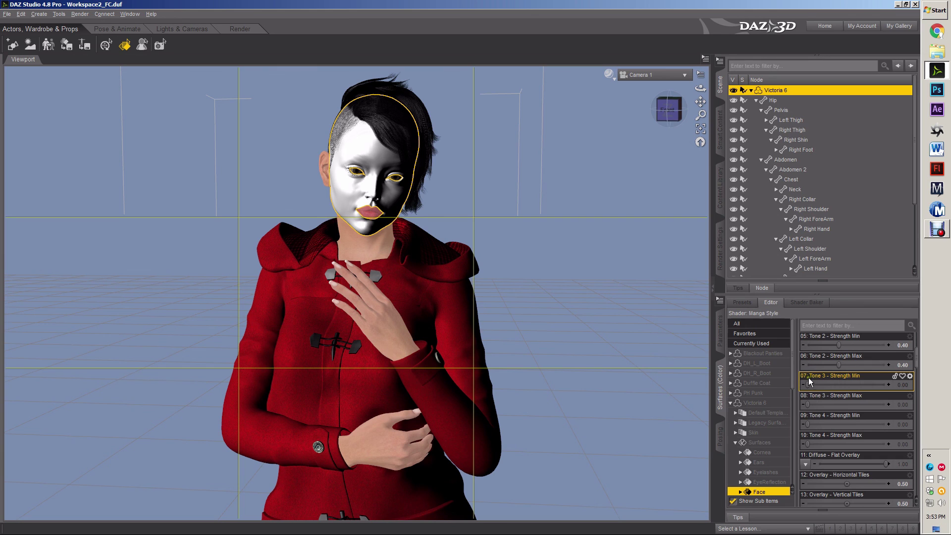
left_click(906, 386)
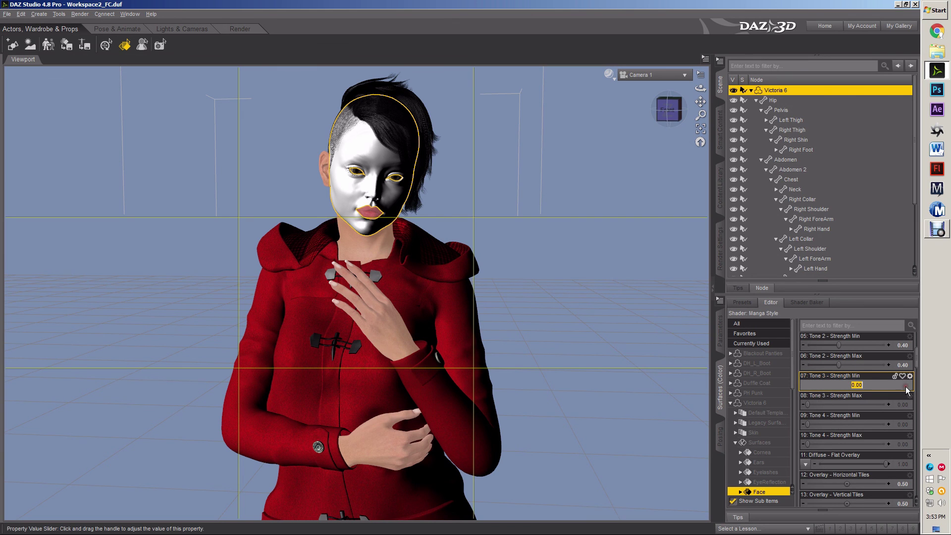
type("2")
key("Return")
left_click(902, 406)
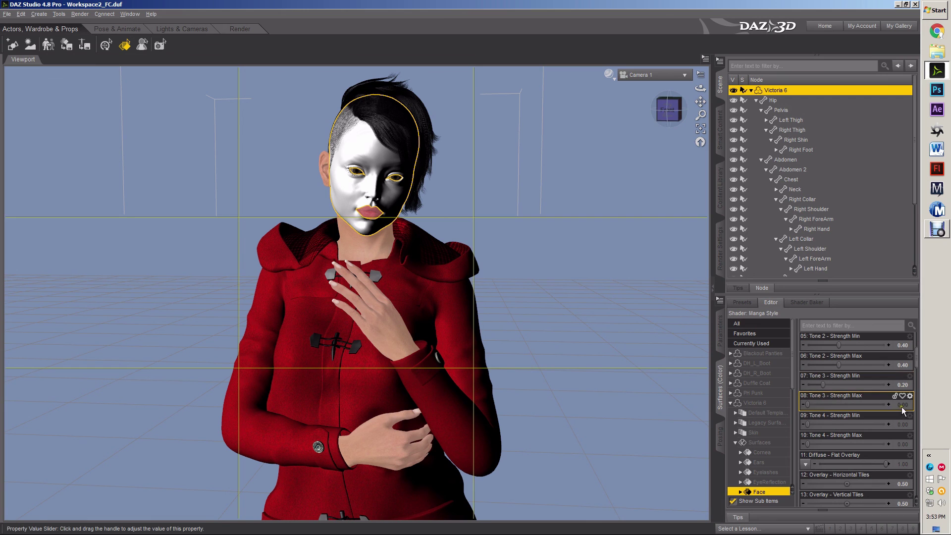
type("2")
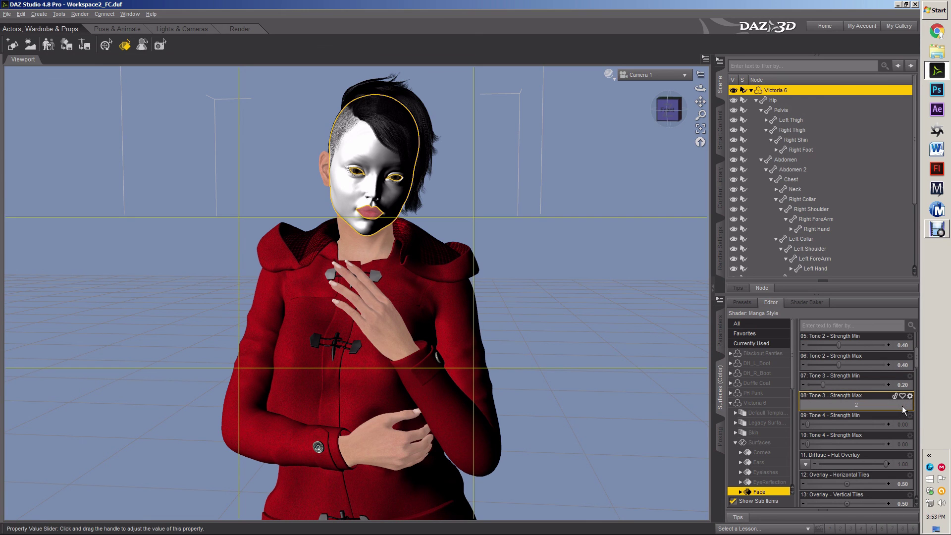
type("8")
key("Return")
Step: Set the Face surface's Tone 4 Strength Min to 0.20 and Tone 4 Strength Max to 0.80
left_click(905, 425)
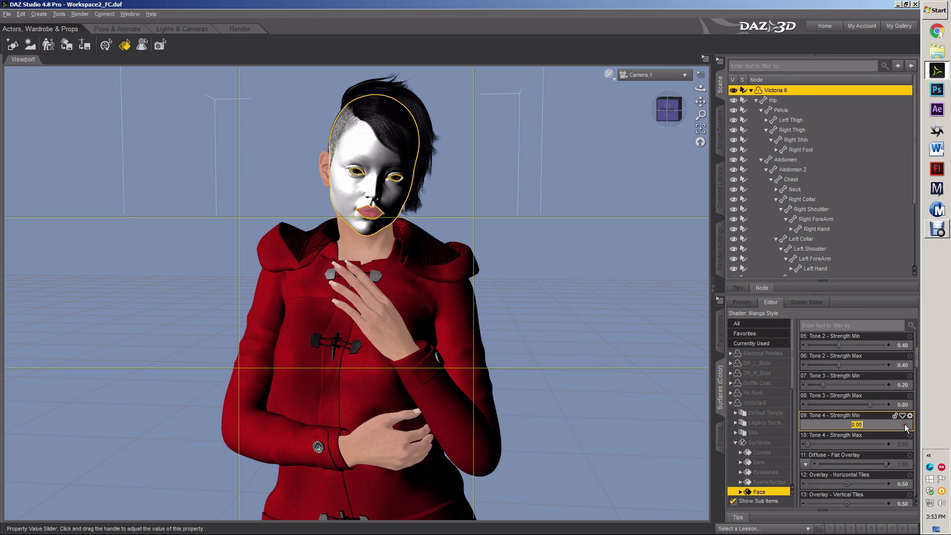
type(".2")
key("Return")
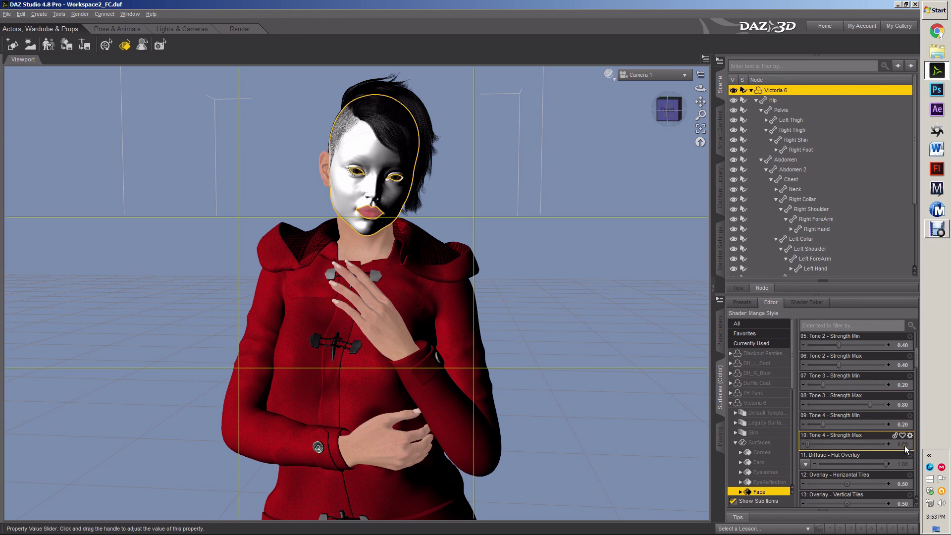
left_click(902, 444)
type(".8")
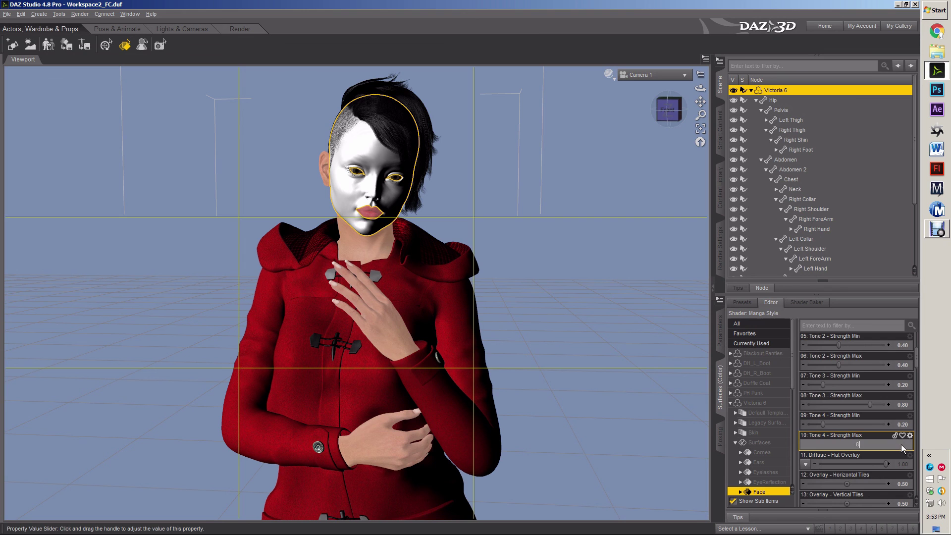
key("Return")
Step: Set the Face surface's Tone 2 Strength Max to 0.80 and Tone 2 Strength Min to 0.20
scroll(825, 427, "up", 3)
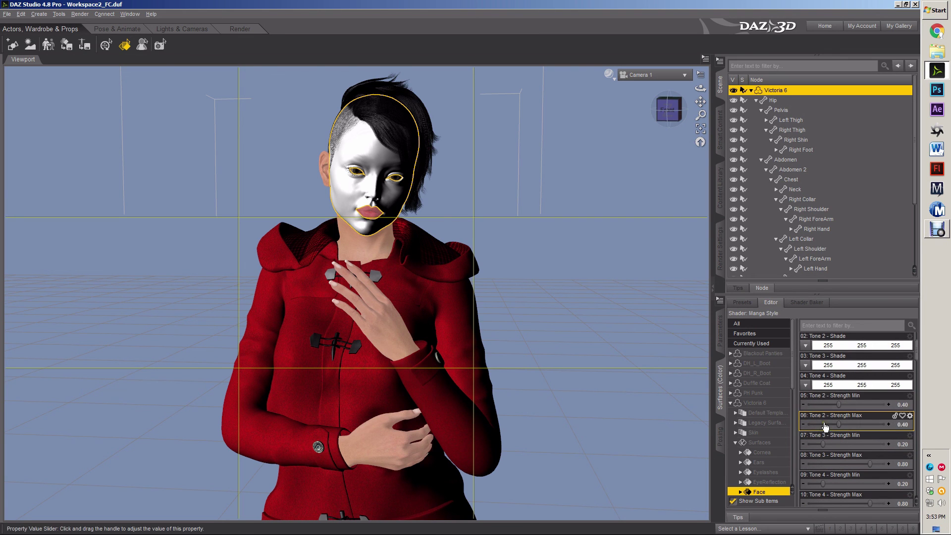
left_click(908, 426)
type(".8")
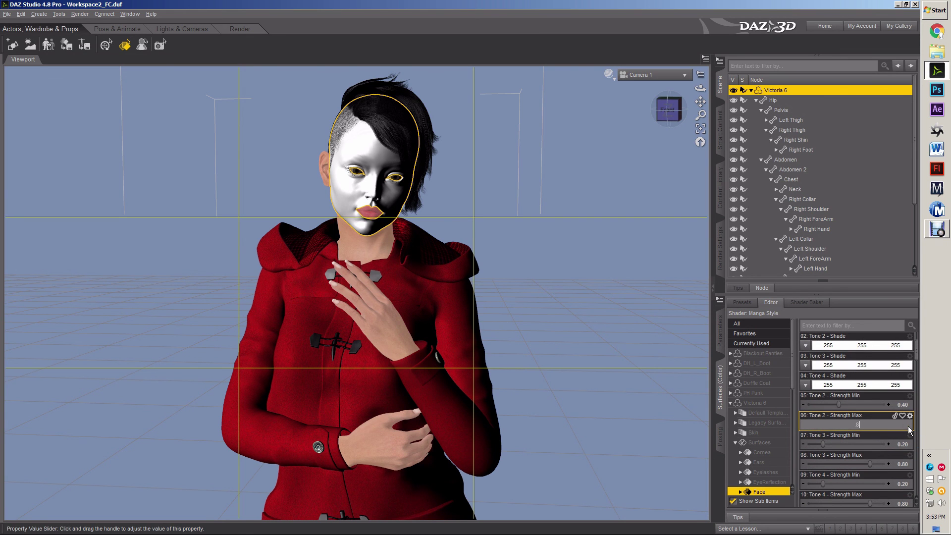
key("Return")
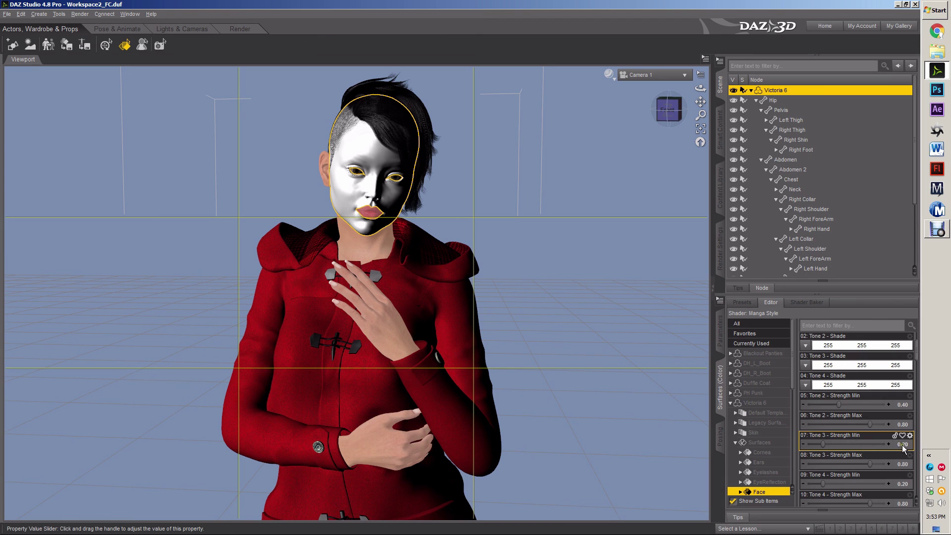
left_click(903, 404)
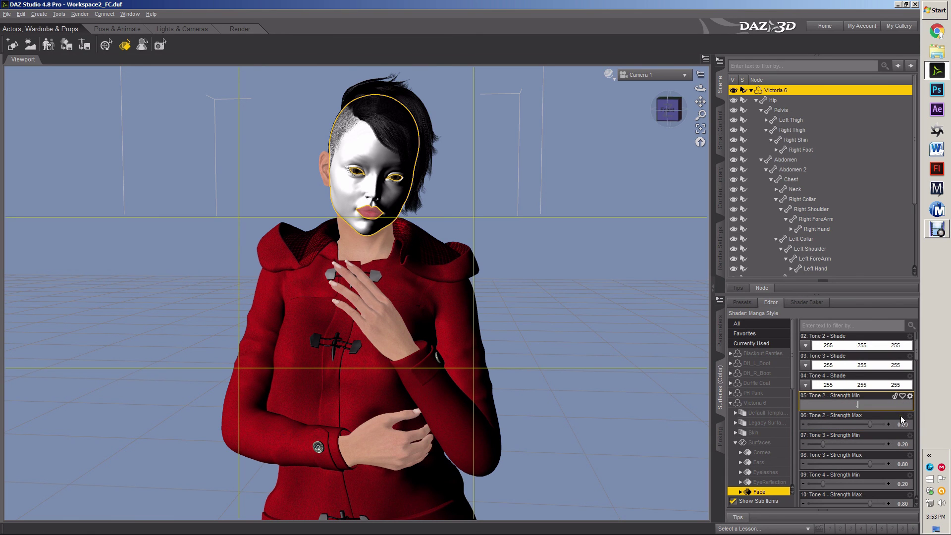
key("Return")
Step: Spot-render the area around the figure's face to check the shader, and clear the preview
scroll(887, 431, "down", 5)
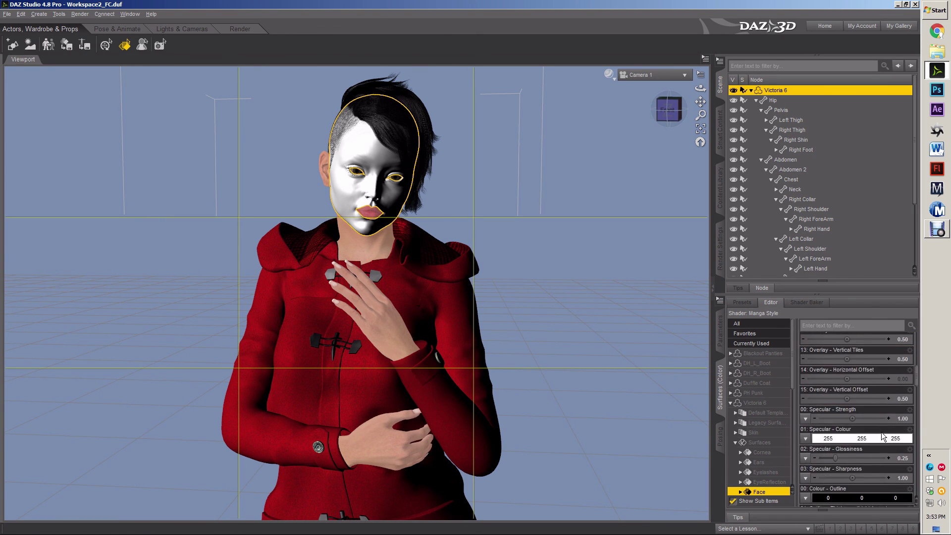
scroll(884, 436, "down", 1)
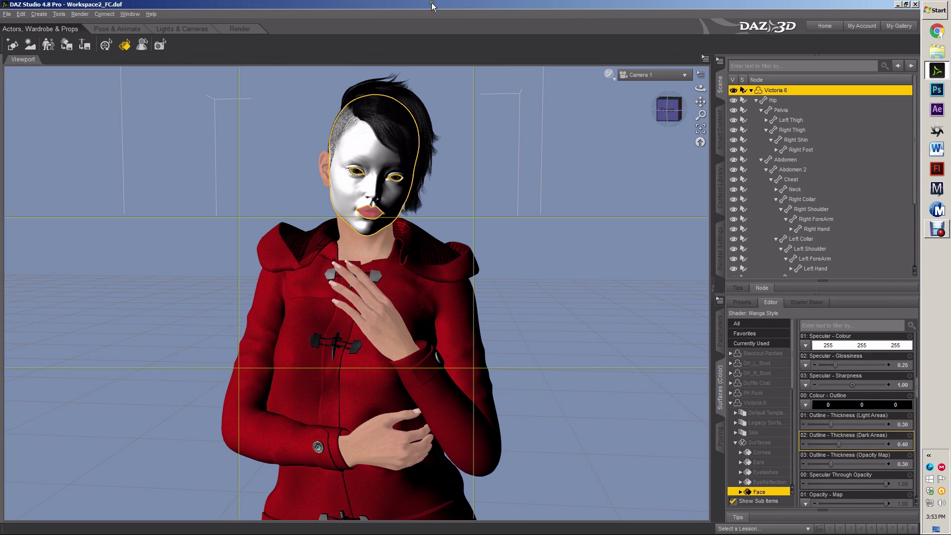
left_click(160, 45)
left_click_drag(295, 110, 432, 237)
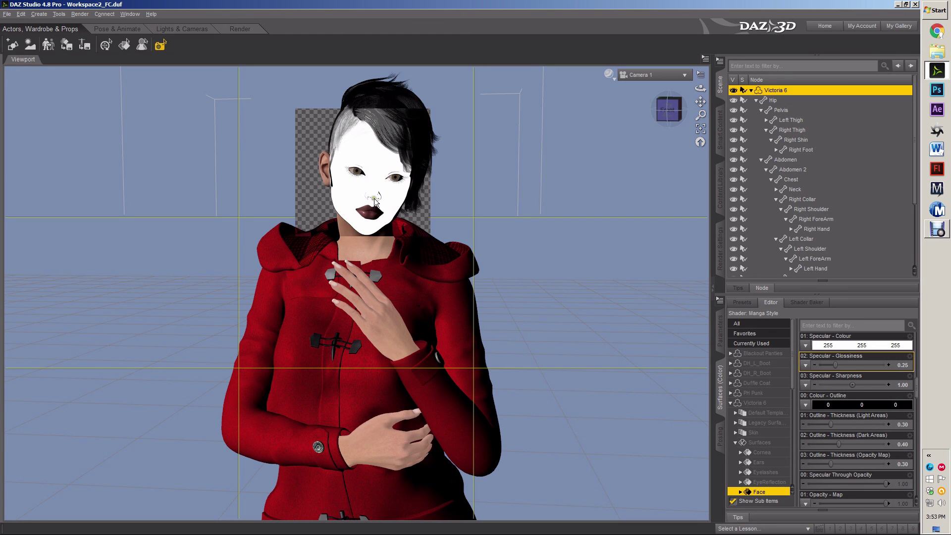
left_click(597, 186)
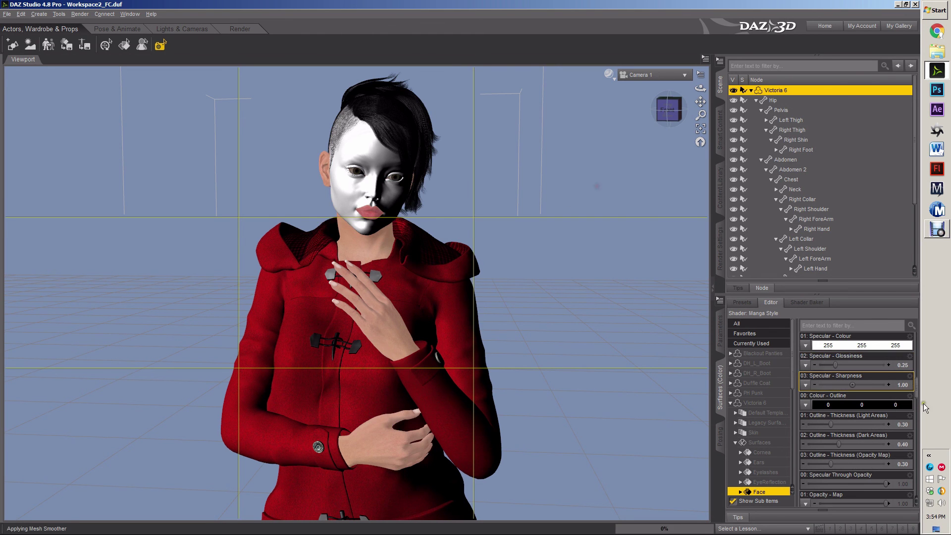
Step: Change the Face surface's UV Set to Victoria 6
scroll(858, 406, "down", 5)
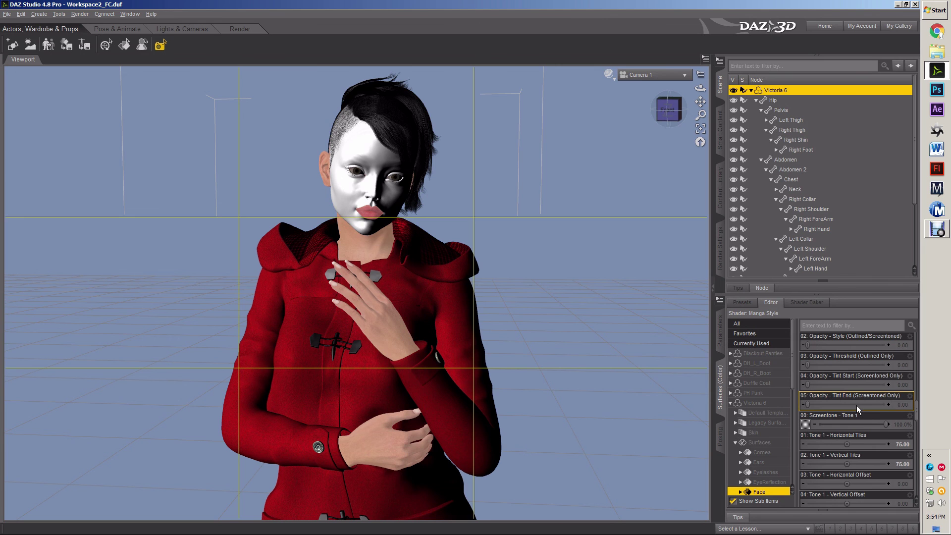
scroll(857, 405, "down", 5)
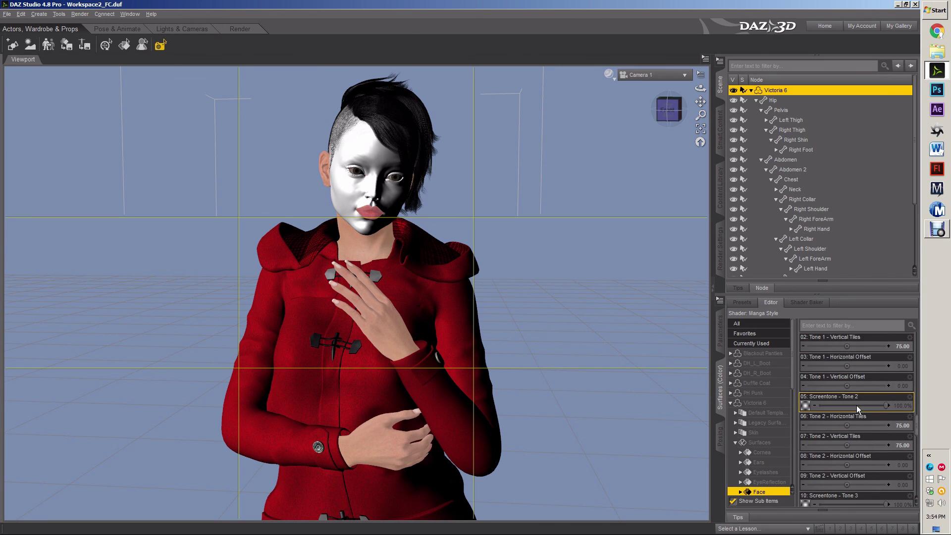
scroll(857, 405, "down", 6)
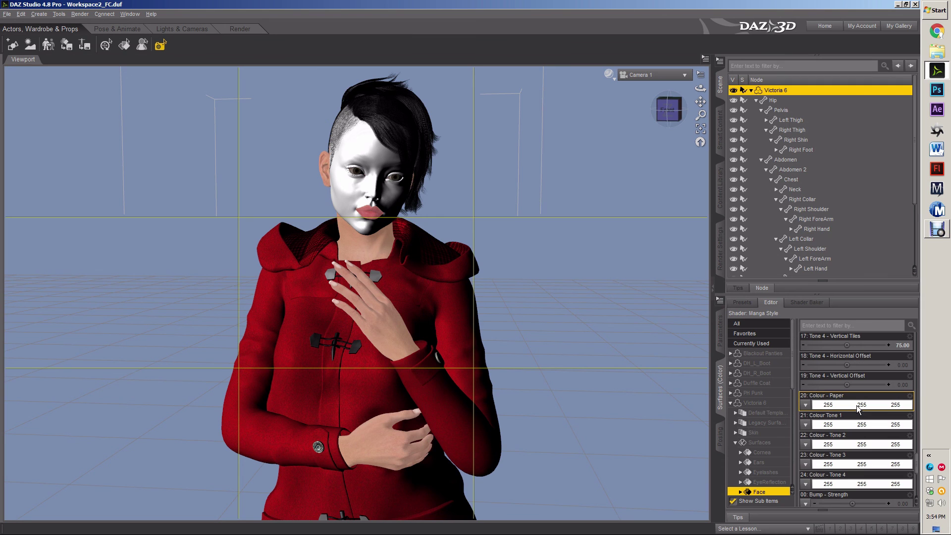
scroll(857, 406, "down", 5)
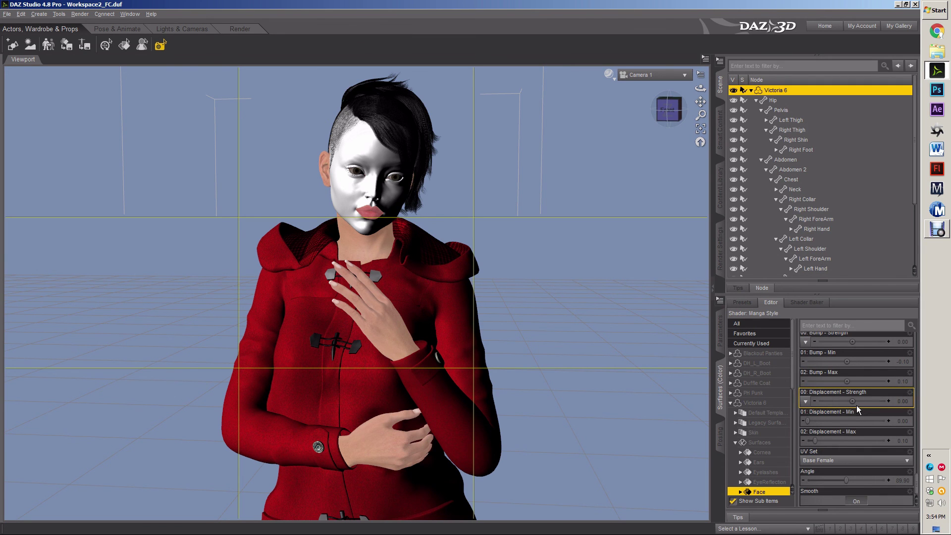
scroll(857, 406, "up", 10)
scroll(857, 405, "down", 10)
left_click(822, 462)
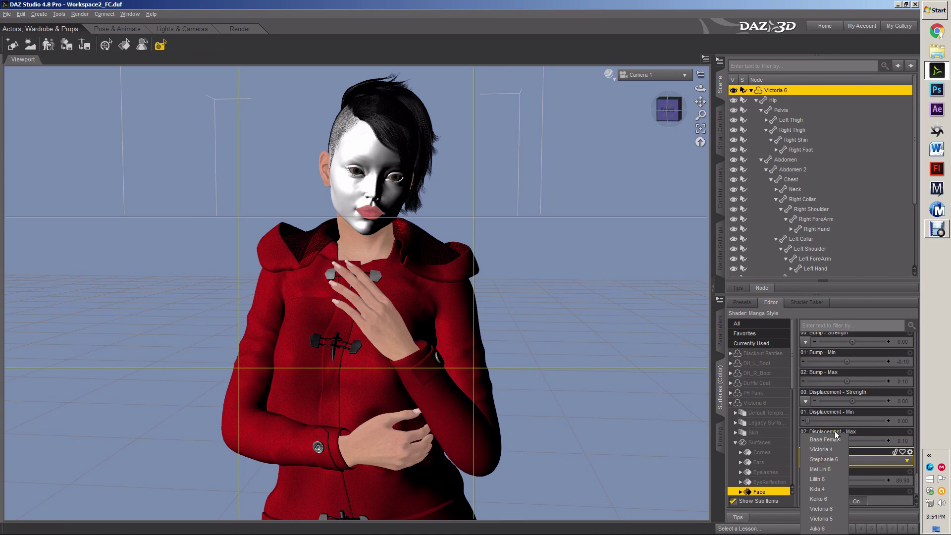
left_click(817, 511)
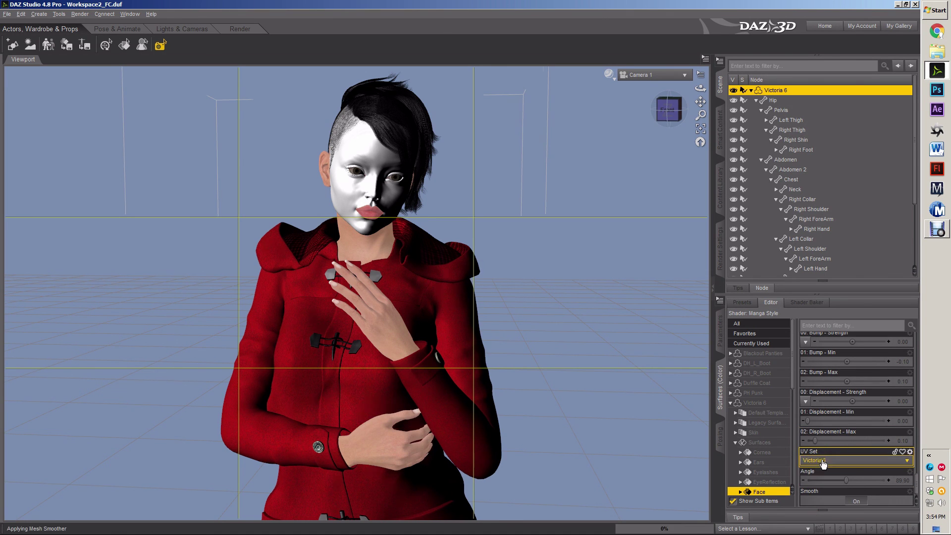
Step: Browse for a Diffuse Tint image for the Face surface and open the Comic\Textures\FullColor folder on drive D
scroll(822, 472, "up", 10)
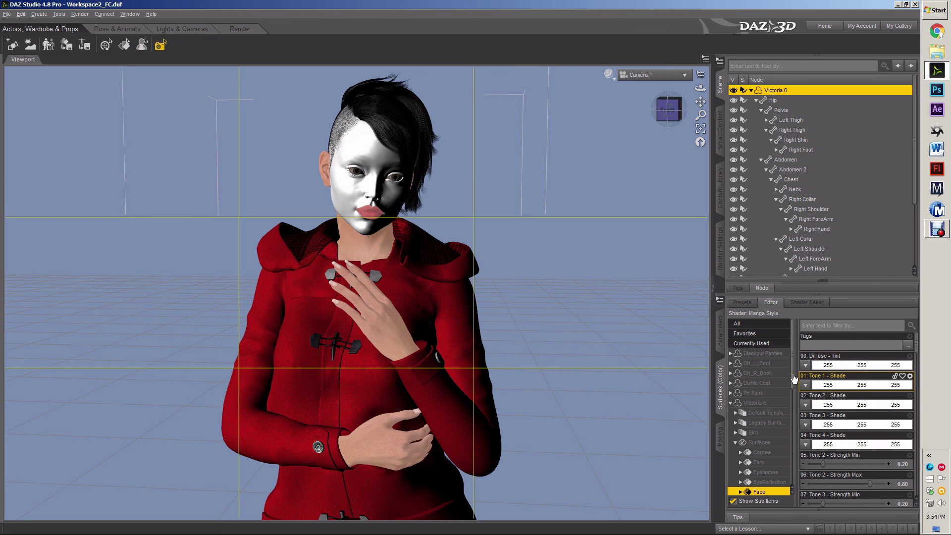
left_click(807, 367)
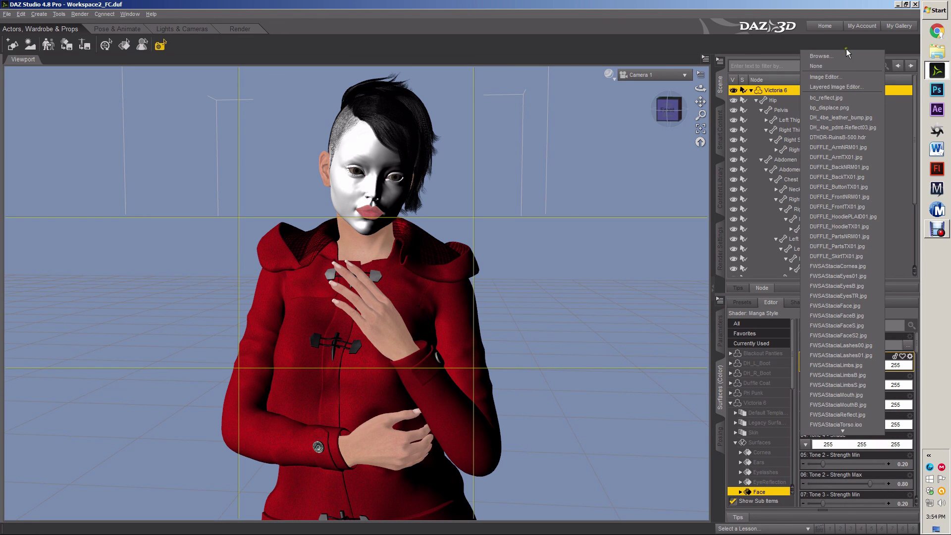
left_click(822, 55)
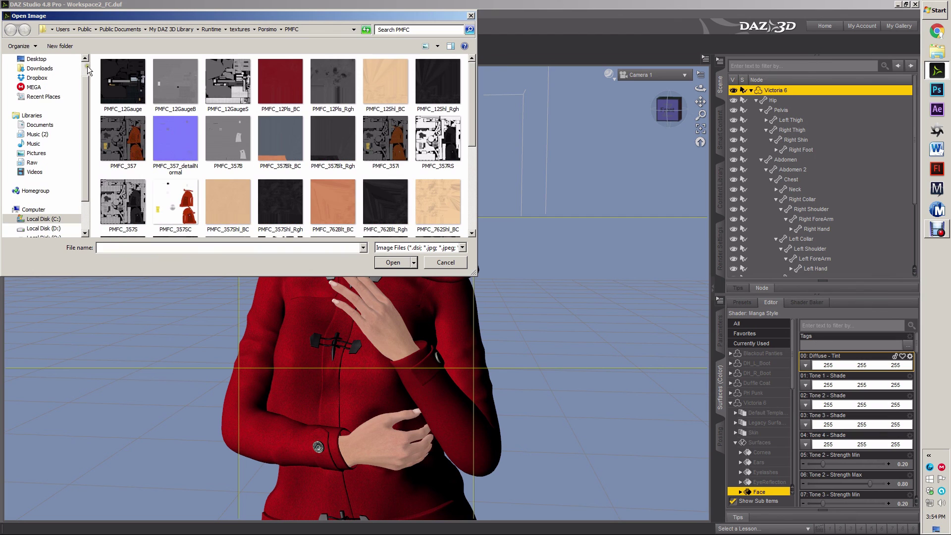
left_click(56, 229)
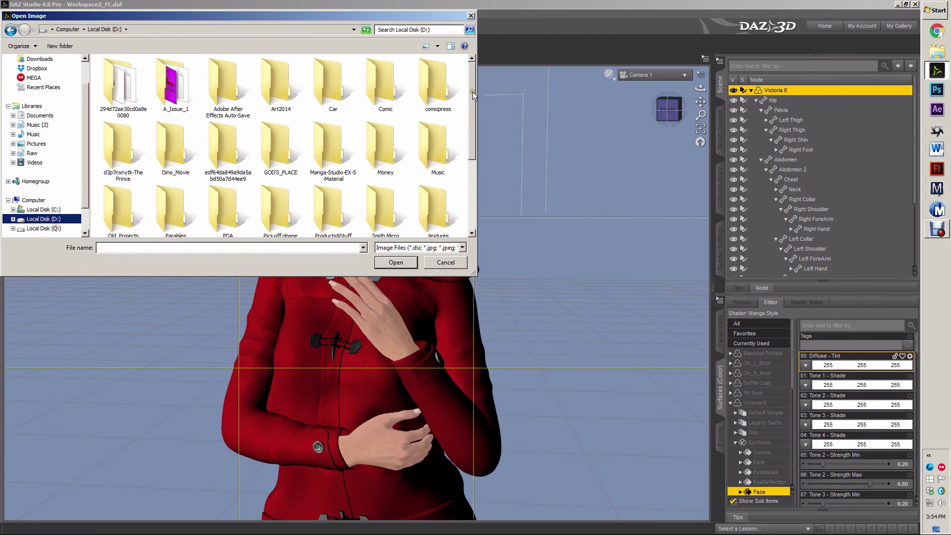
double_click(374, 76)
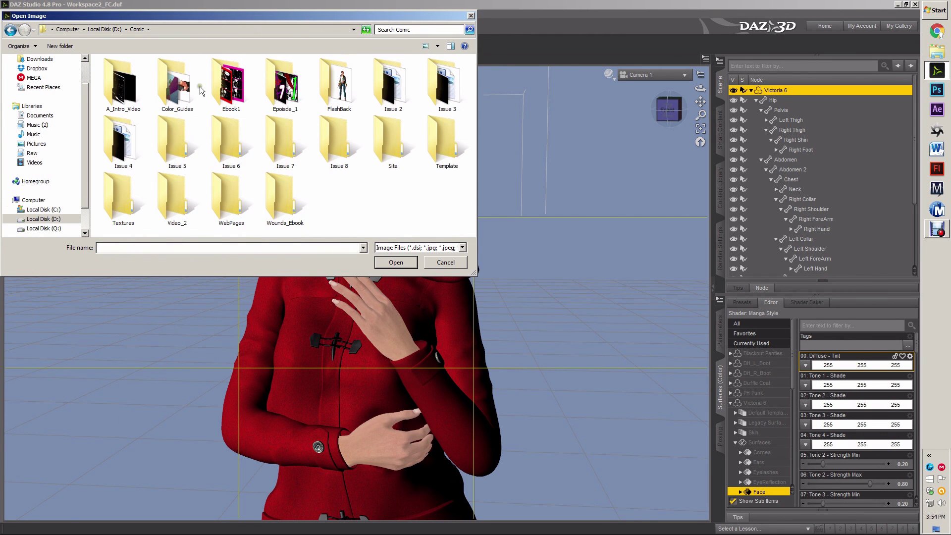
double_click(123, 200)
left_click(110, 99)
double_click(109, 97)
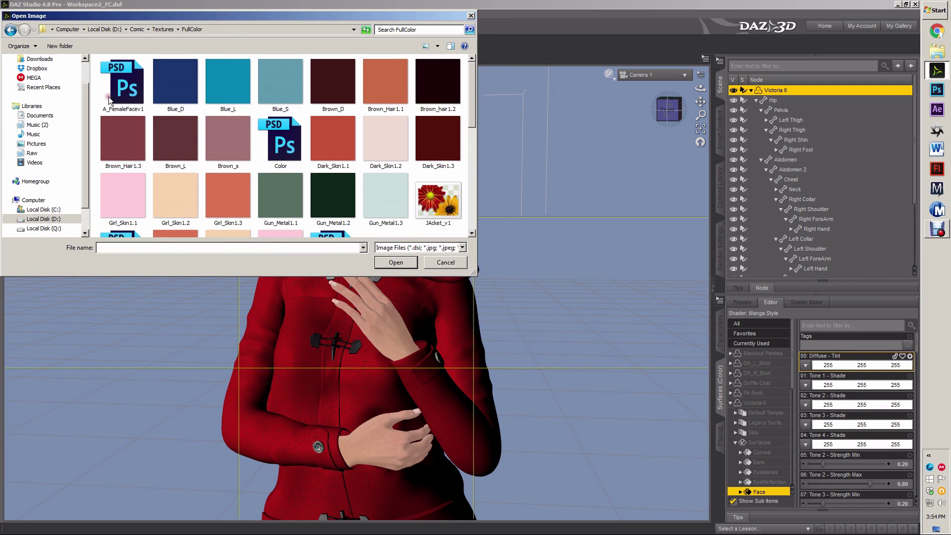
Step: Load Jade_Face1.2 as the Face surface's Diffuse Tint map and assign face maps to the Tone 1 to Tone 4 Shades
left_click_drag(470, 67, 474, 114)
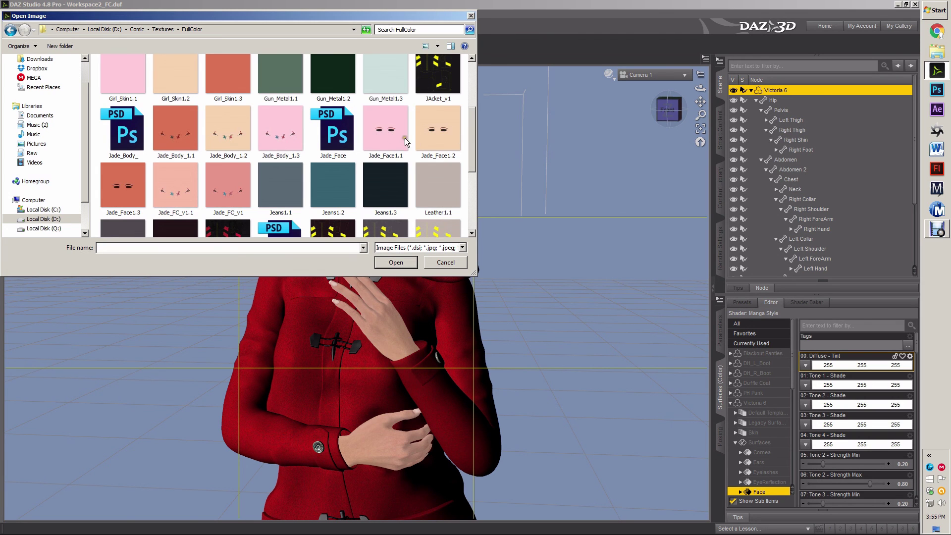
left_click(380, 141)
left_click(453, 137)
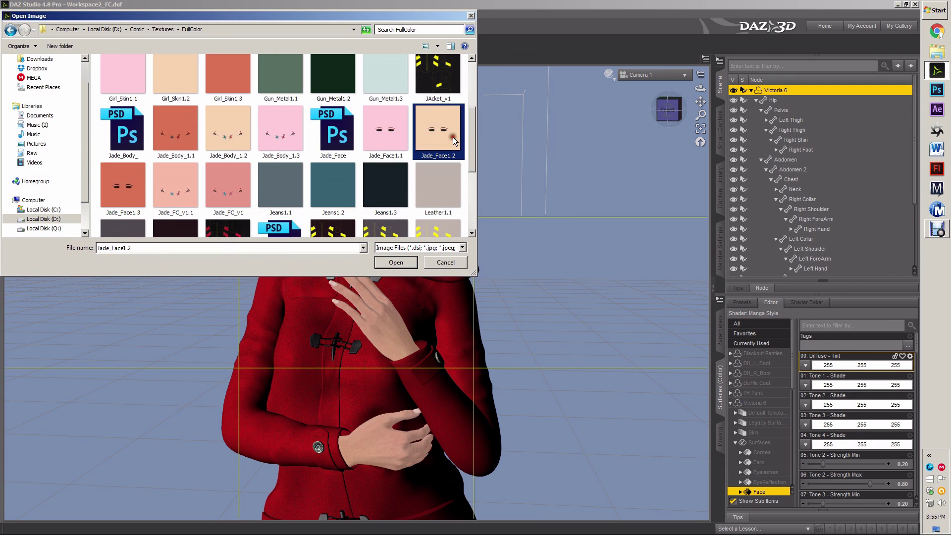
left_click(396, 263)
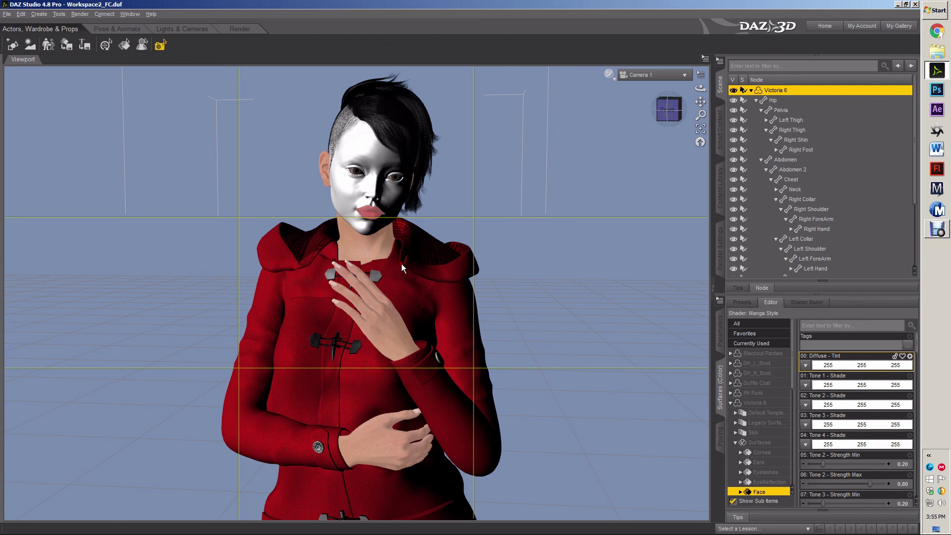
left_click(804, 389)
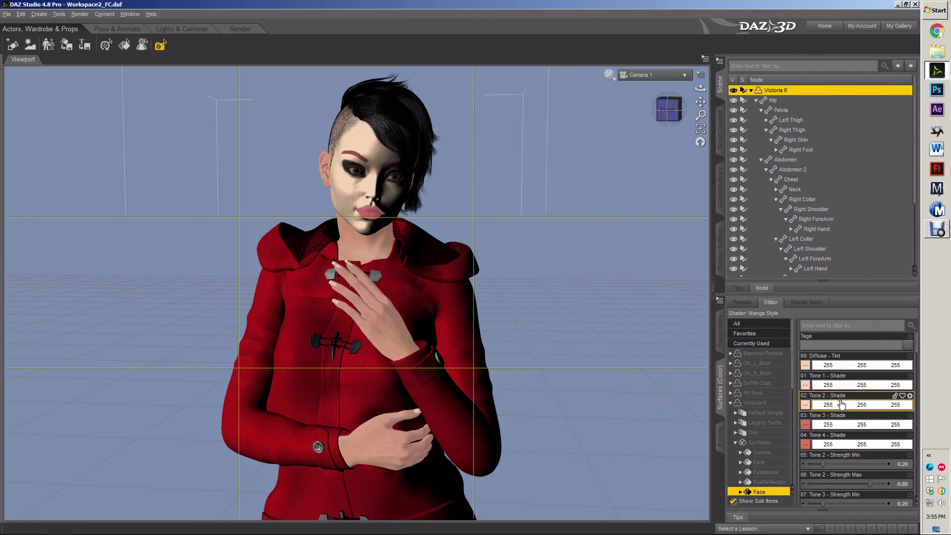
Step: Load Jade_Face1.2 as the image map for the Face surface's Colour - Paper
scroll(838, 397, "up", 3)
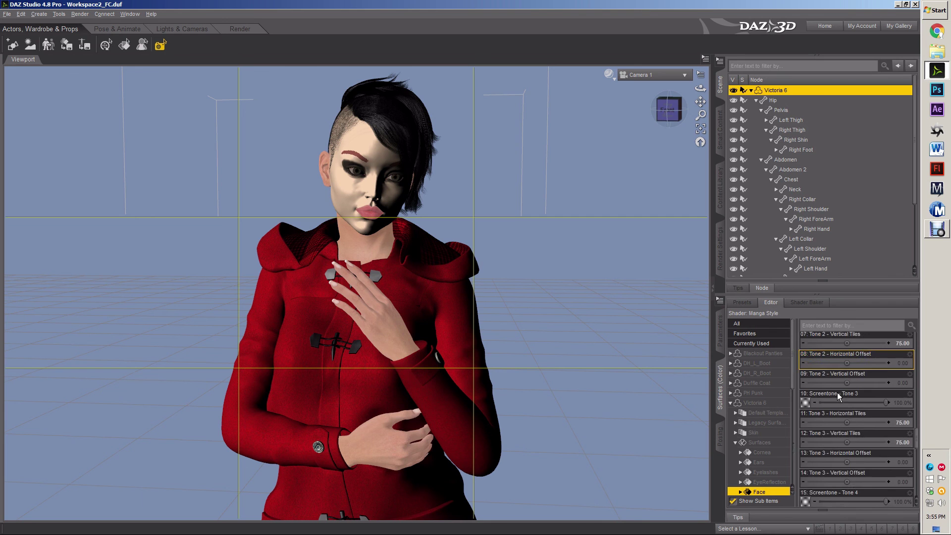
scroll(839, 396, "down", 3)
left_click(806, 405)
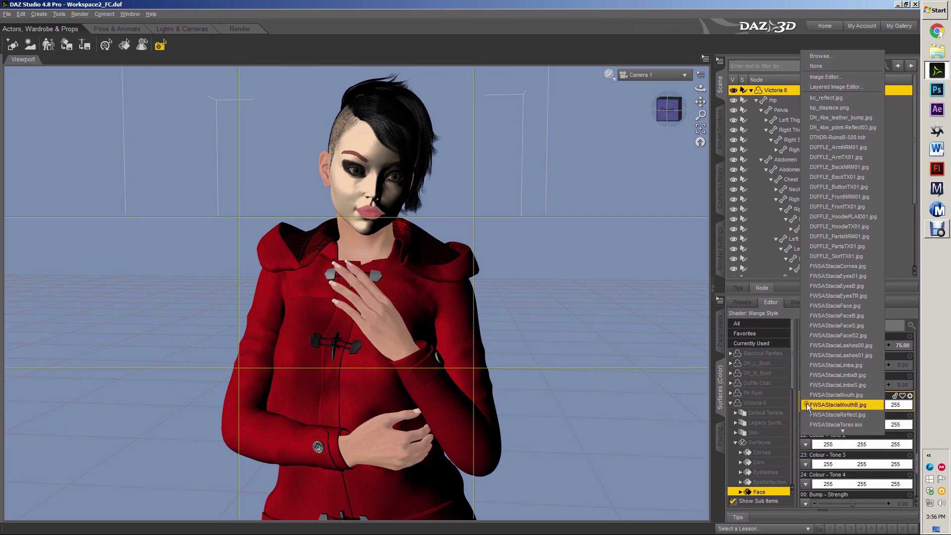
left_click(820, 56)
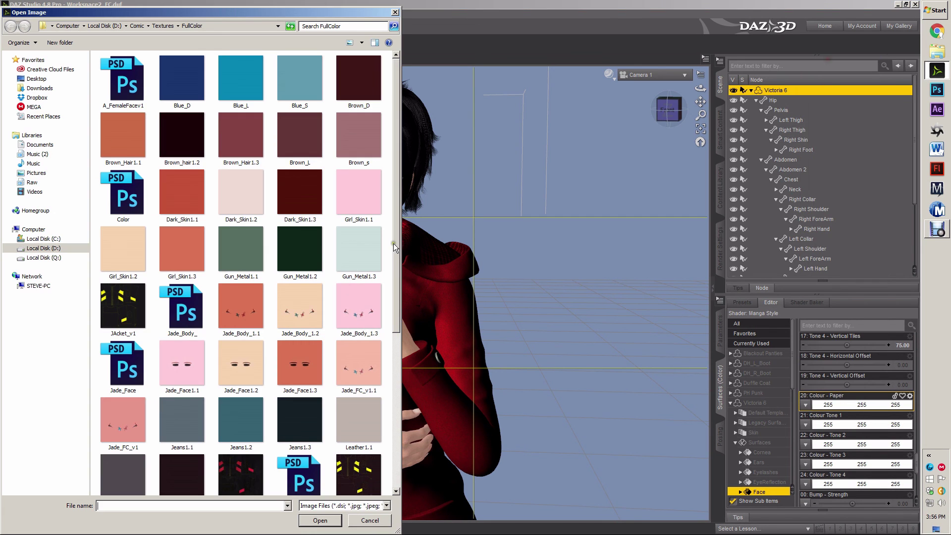
left_click(241, 367)
left_click(320, 520)
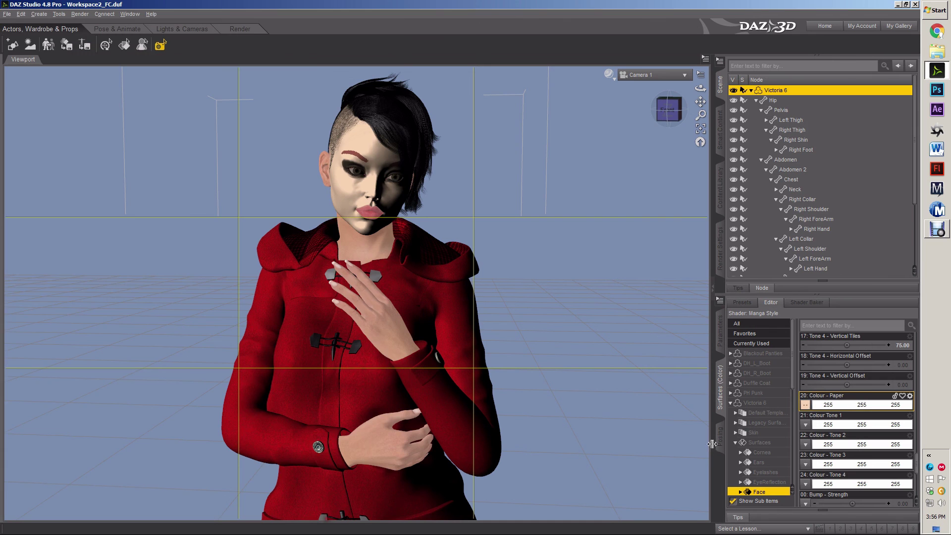
Step: Load Jade_Face1.2 as the image map for both Colour Tone 1 and Colour Tone 2 of the Face surface
left_click(806, 425)
left_click(823, 56)
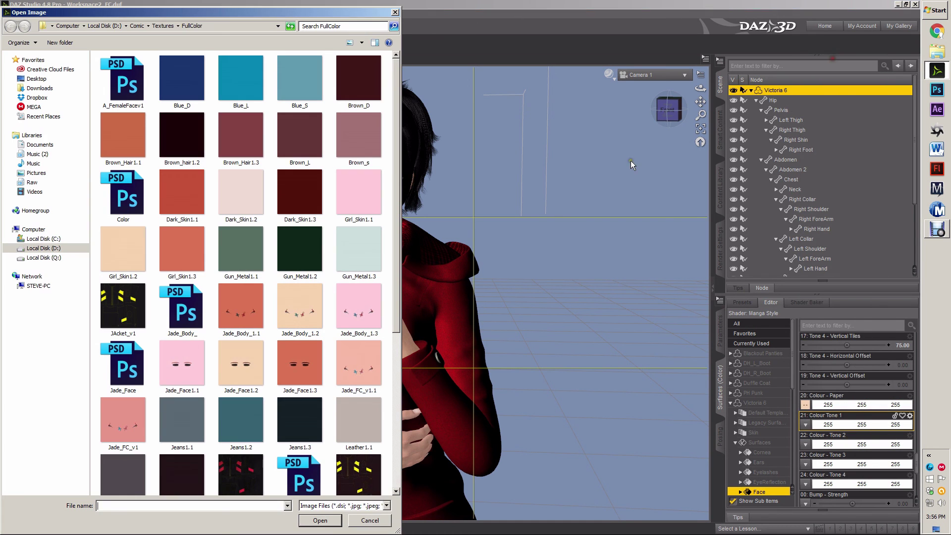
left_click(245, 364)
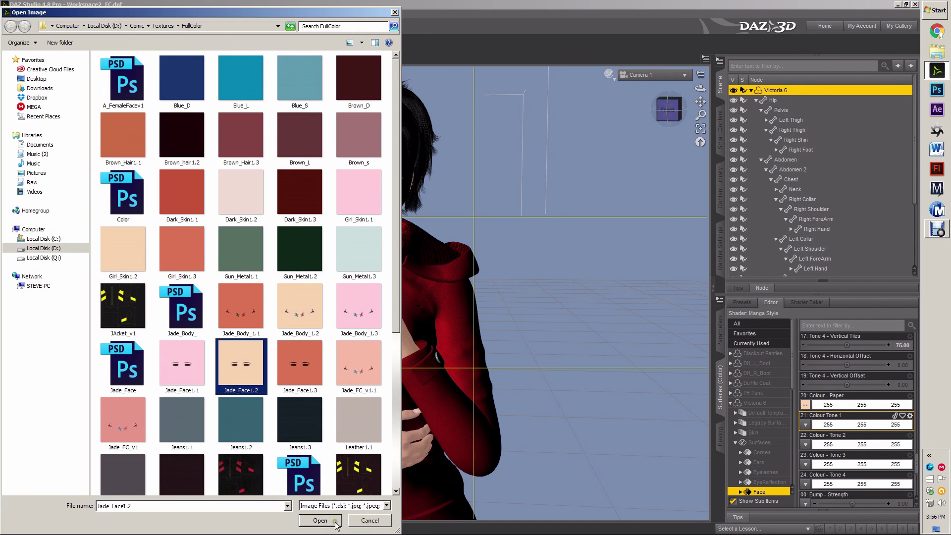
left_click(320, 521)
left_click(806, 444)
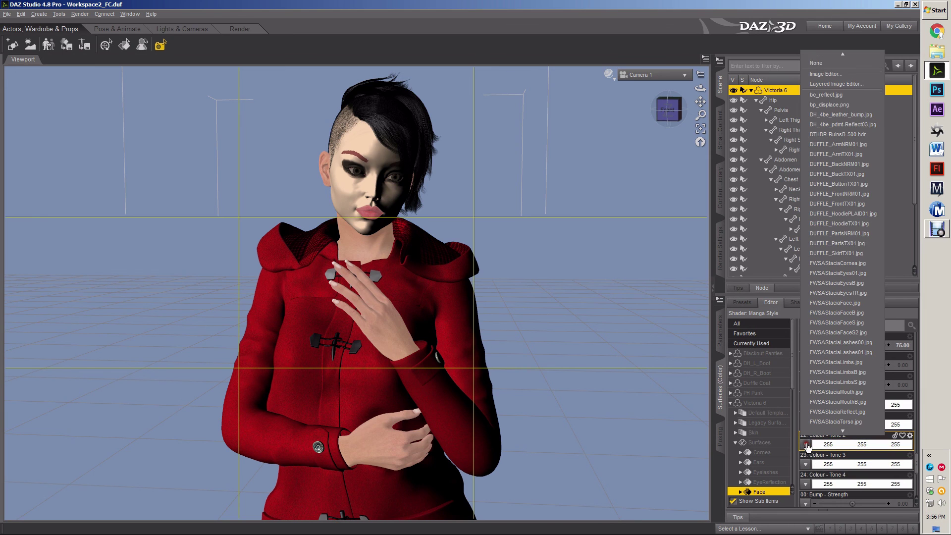
left_click(843, 56)
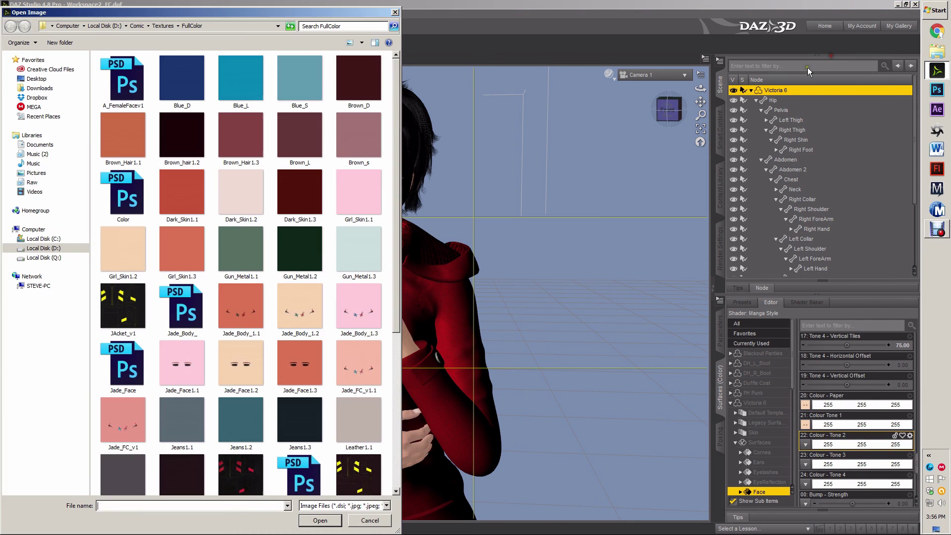
left_click(335, 521)
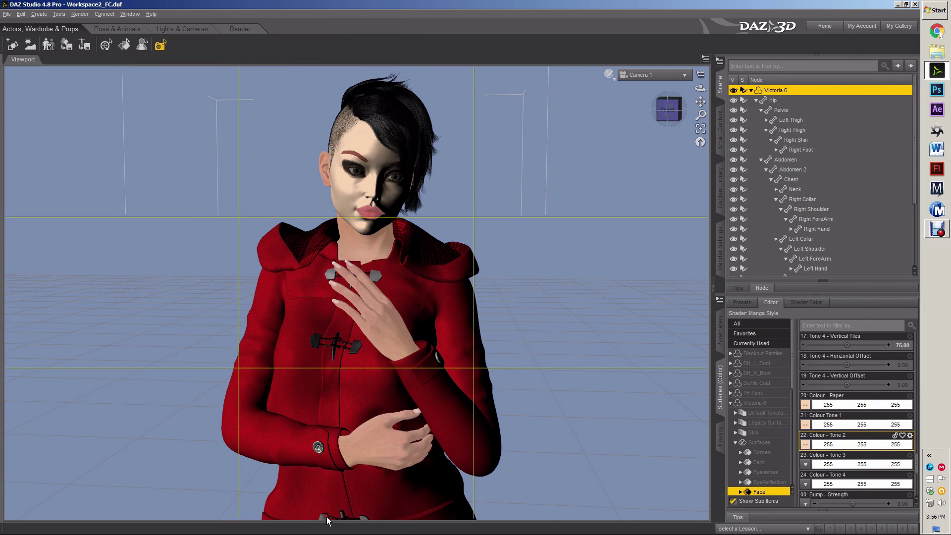
Step: Load Jade_Face1.3 as the image map for both Colour Tone 3 and Colour Tone 4 of the Face surface
left_click(806, 464)
left_click(842, 56)
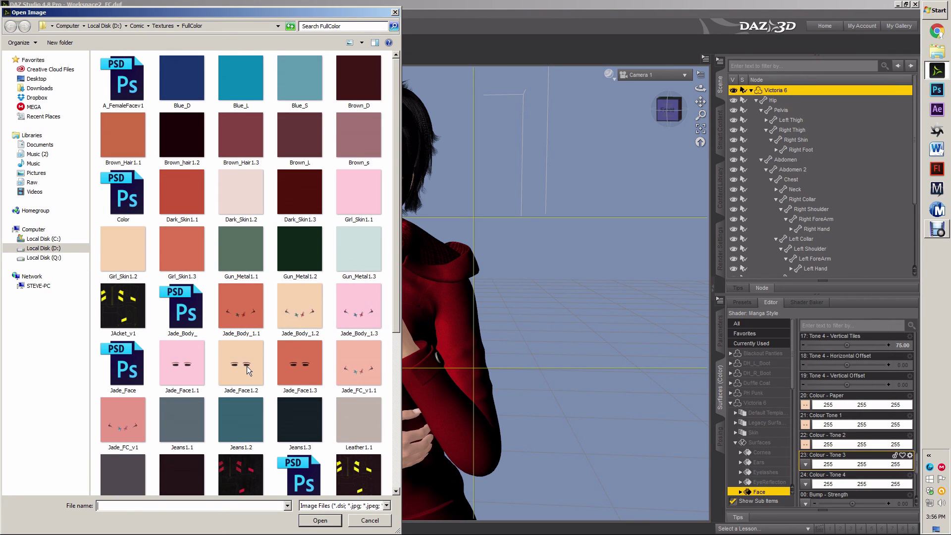
left_click(287, 367)
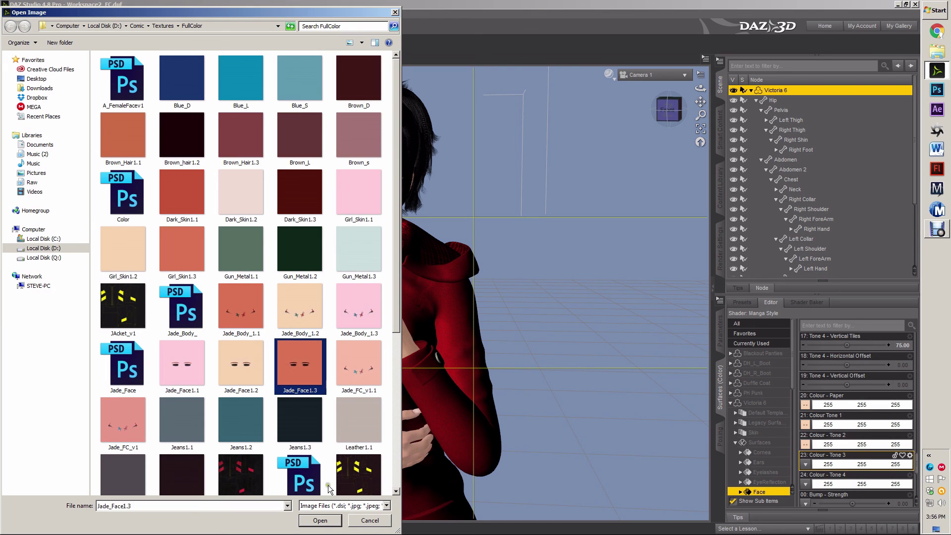
left_click(319, 521)
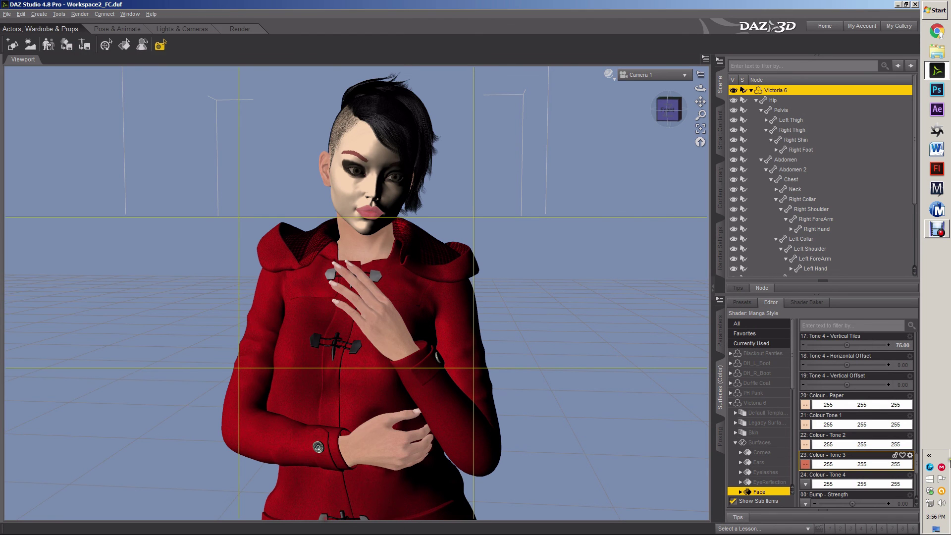
left_click(809, 462)
scroll(842, 89, "up", 3)
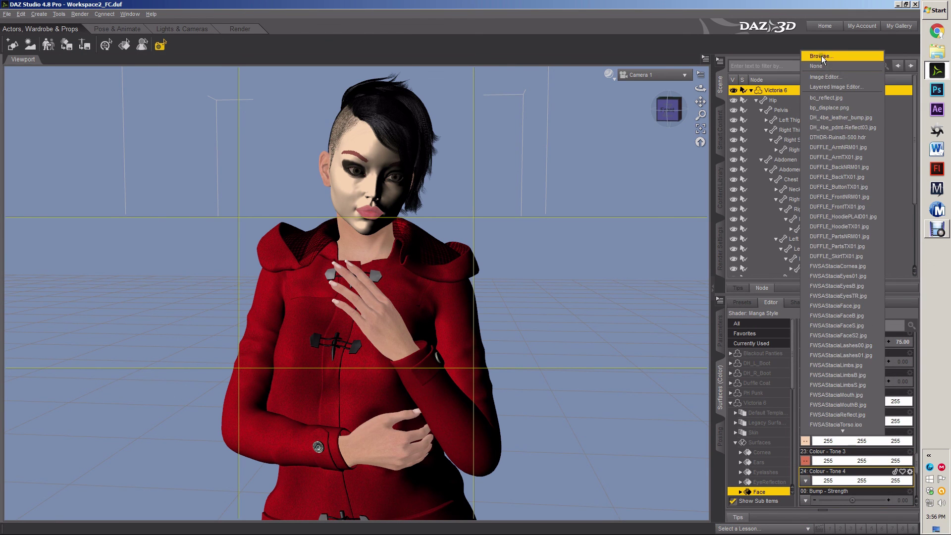
left_click(822, 65)
left_click(317, 375)
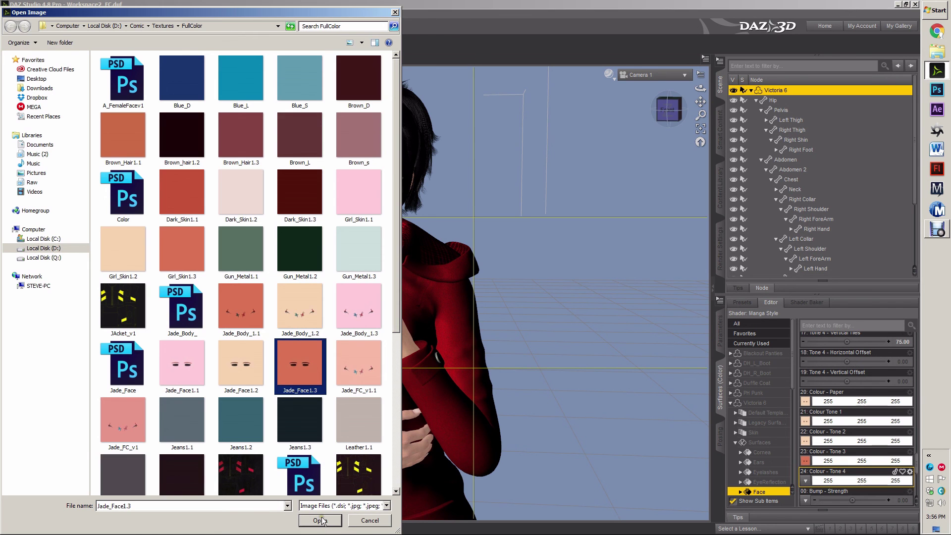
left_click(320, 521)
Step: Load Jade_Face1.1 as the image map for the Face surface's Specular Colour
scroll(852, 407, "up", 8)
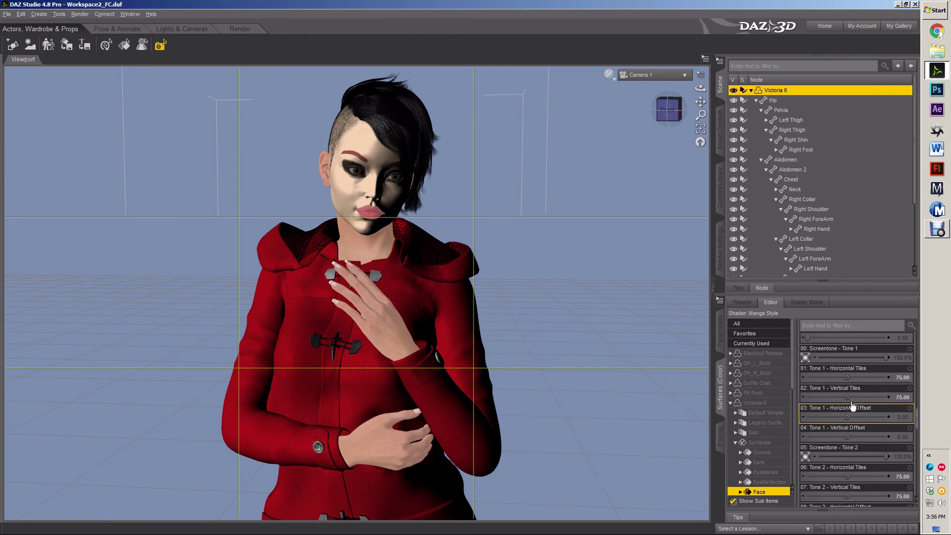
scroll(852, 406, "up", 10)
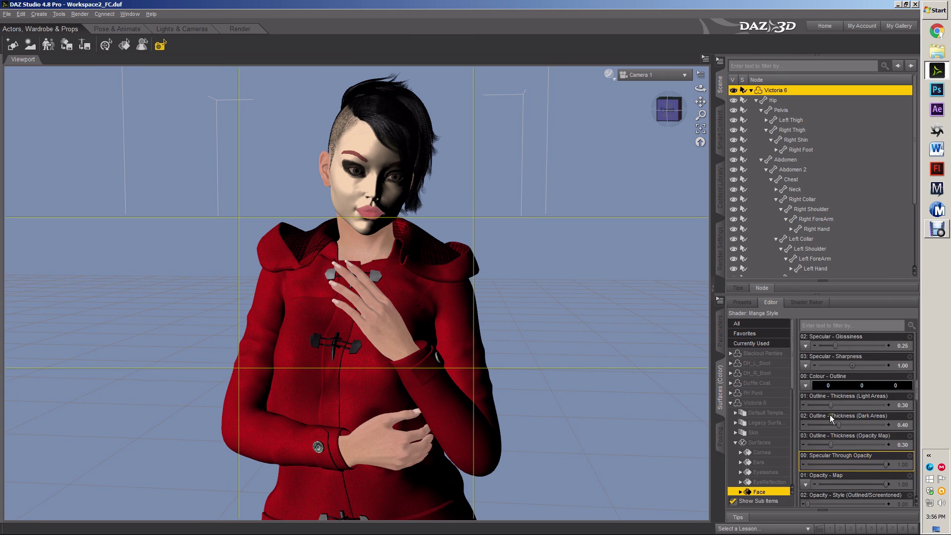
scroll(852, 421, "down", 3)
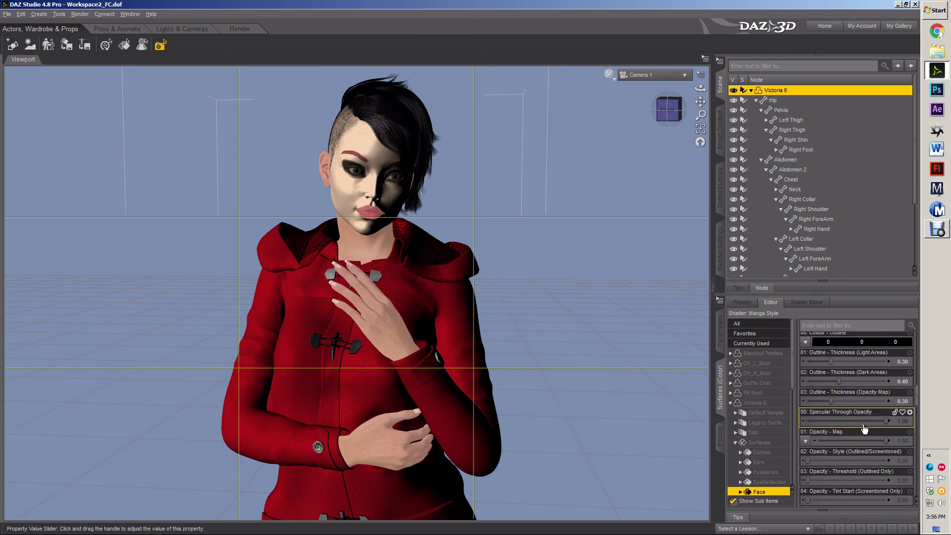
scroll(864, 429, "up", 3)
left_click(807, 403)
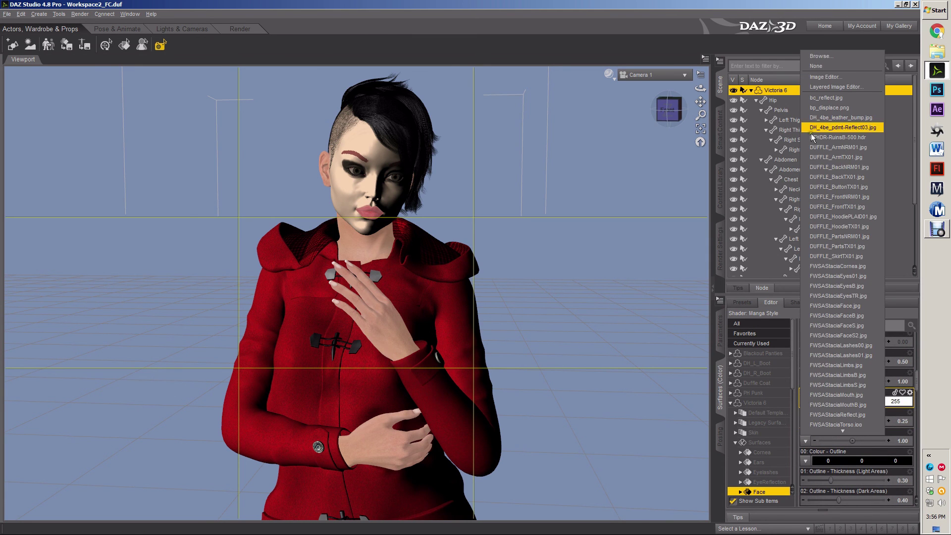
left_click(823, 56)
left_click(197, 371)
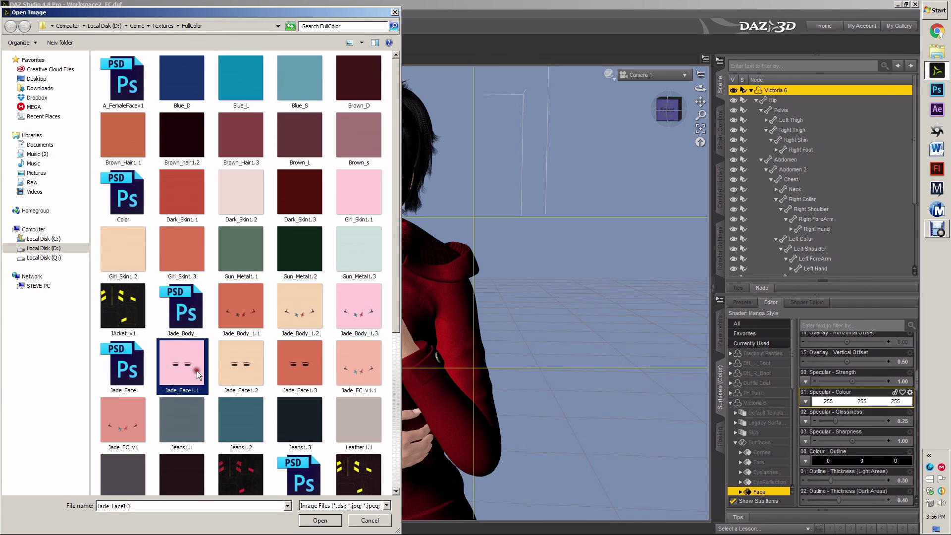
left_click(320, 520)
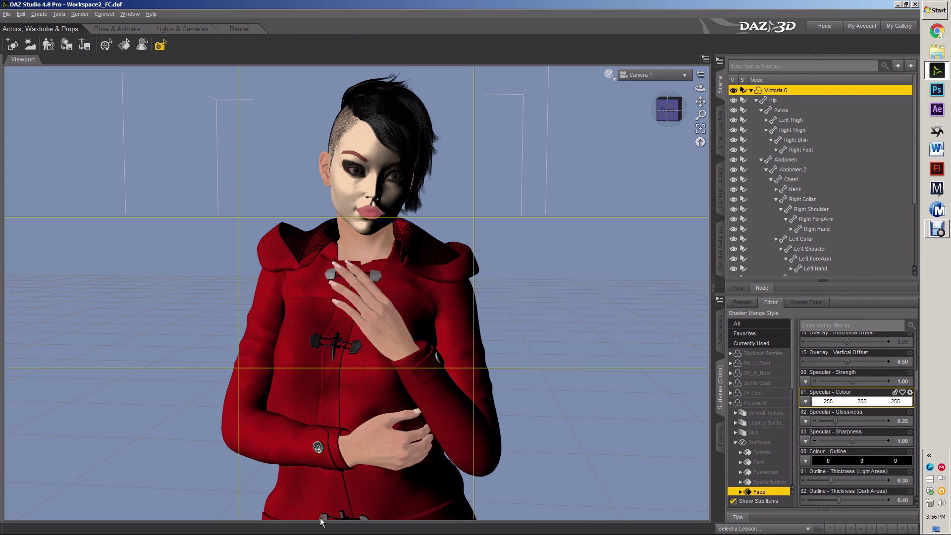
Step: Orbit the Camera 1 view slightly around the figure and render it to check the face maps
left_click(670, 110)
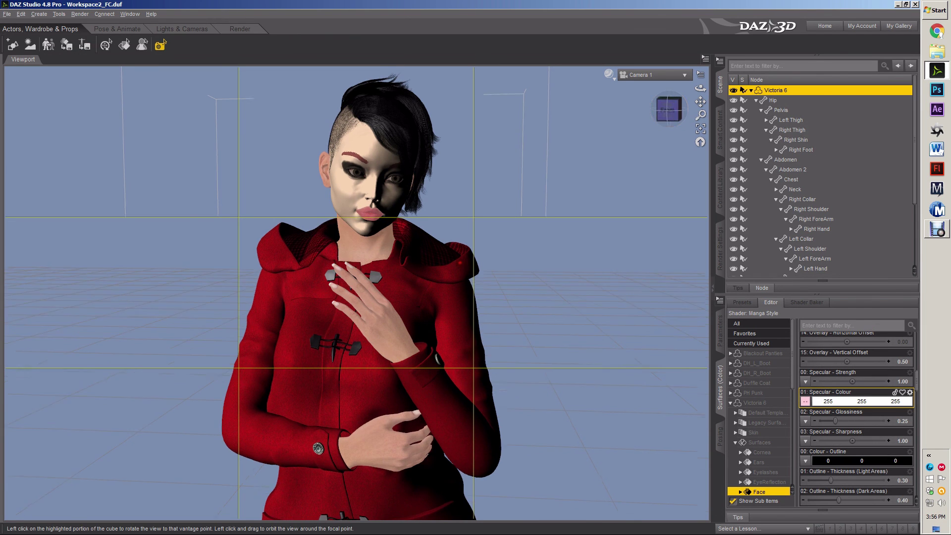
left_click_drag(670, 110, 530, 76)
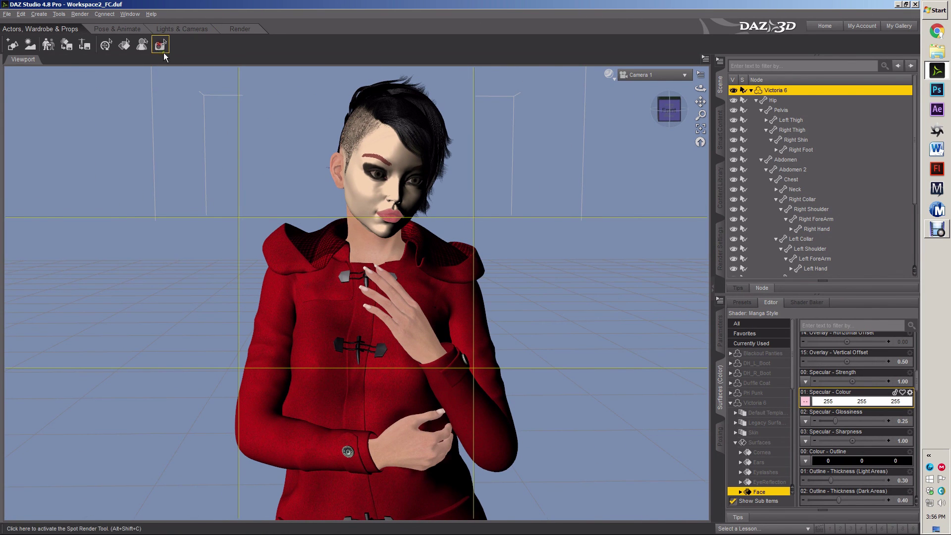
key("ctrl+r")
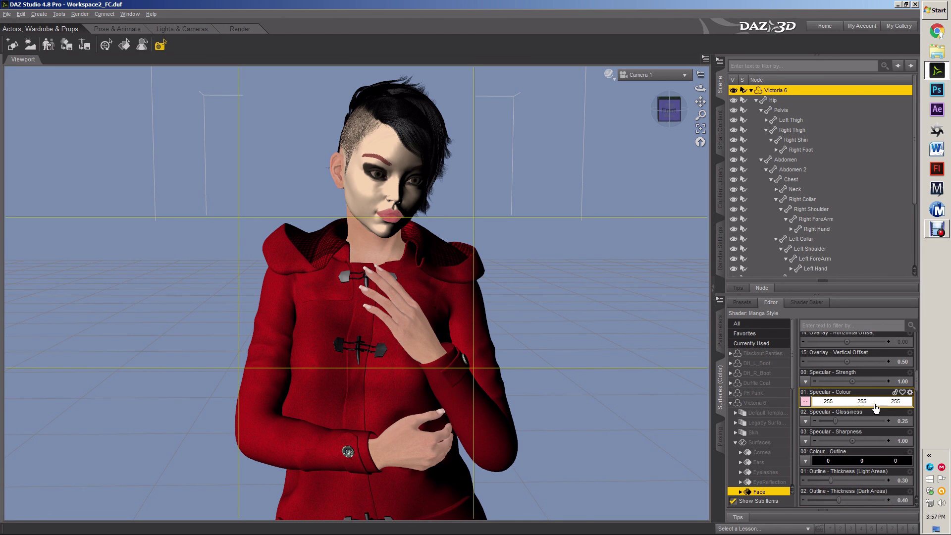
Step: View the scene through DistantLight 1 and orbit the light toward the front of the figure
scroll(874, 407, "up", 8)
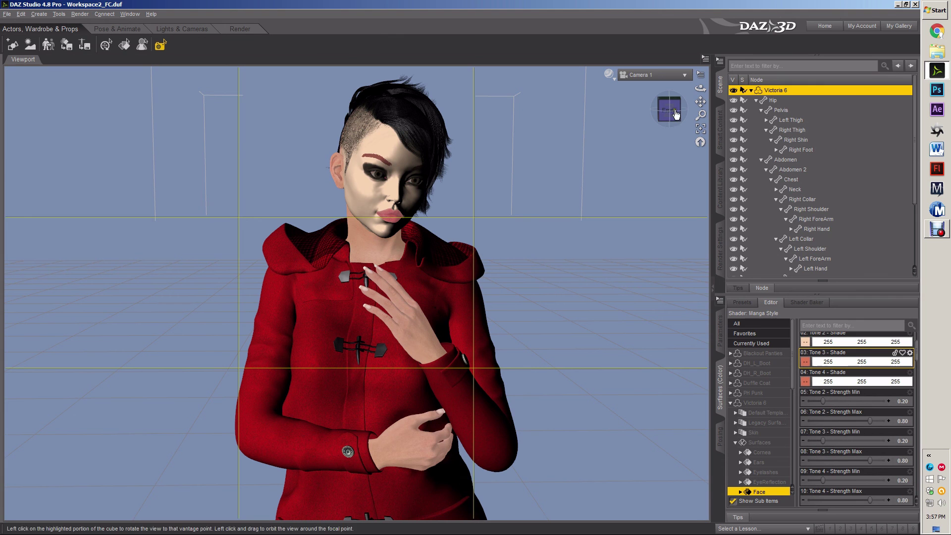
left_click(655, 75)
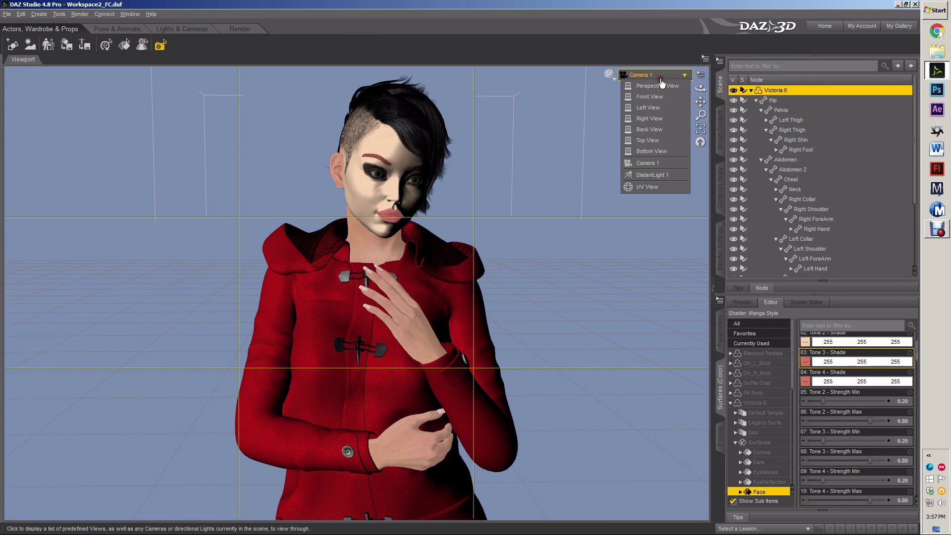
left_click(657, 174)
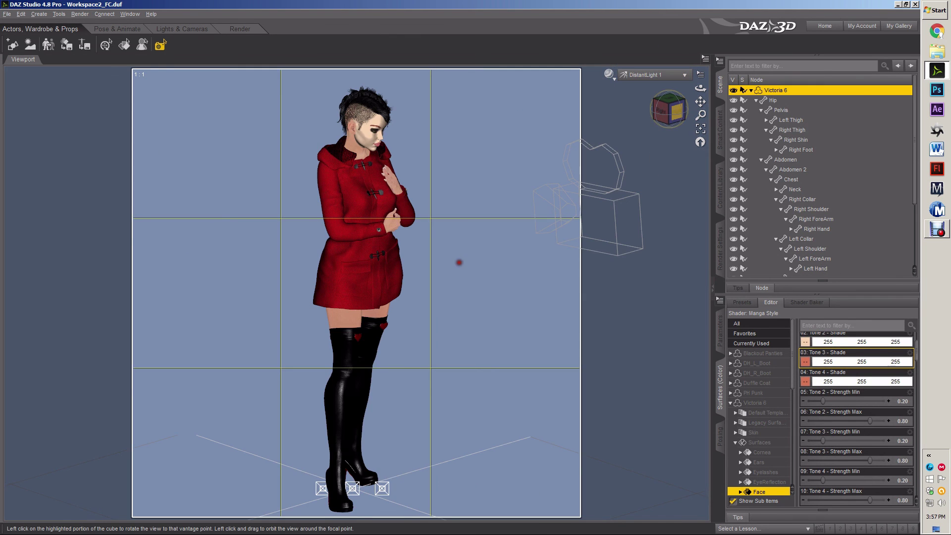
Step: Check the 3Delight render settings down to the Render Style option, and return the view to Camera 1
left_click(721, 248)
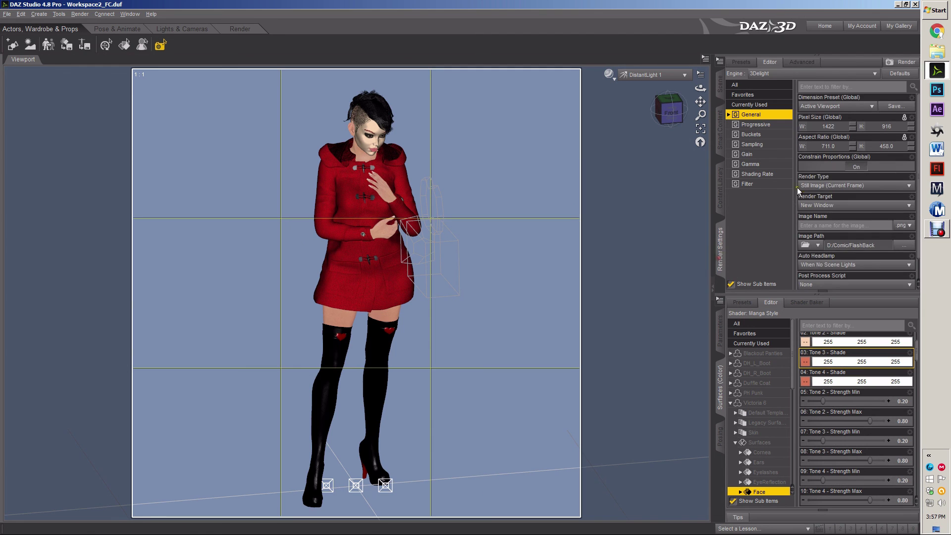
scroll(798, 191, "down", 1)
left_click(661, 76)
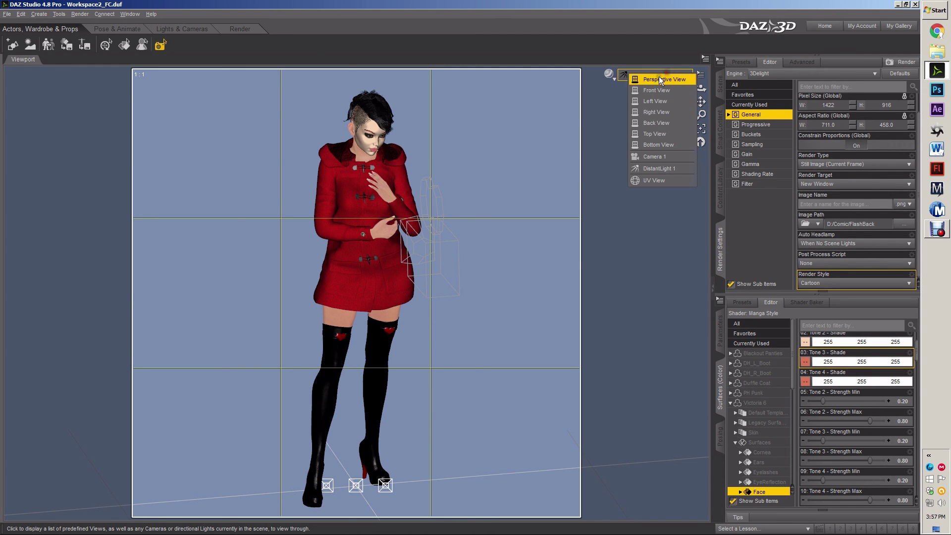
left_click(662, 156)
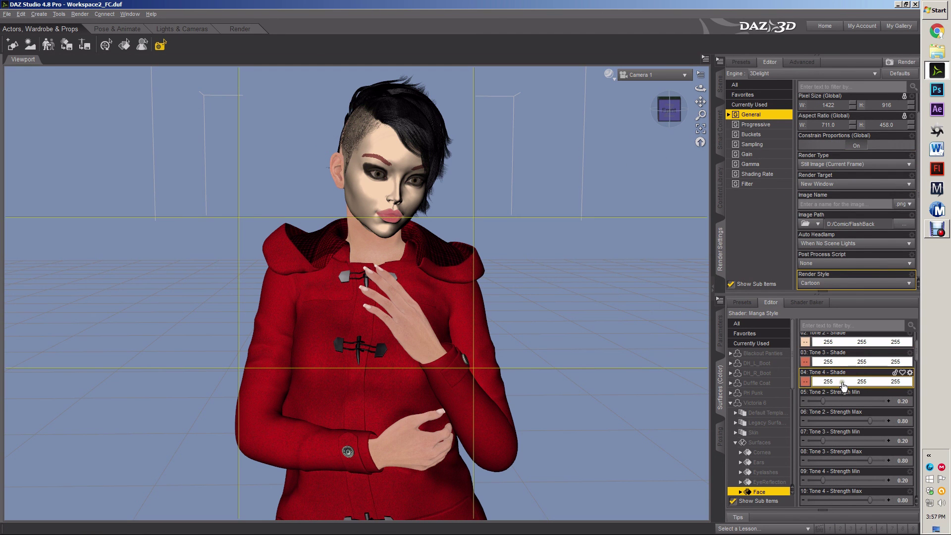
Step: Review the Face surface's Manga Style parameters, covering tone shades, specular, outline, opacity, screentone, bump and displacement
scroll(844, 385, "up", 1)
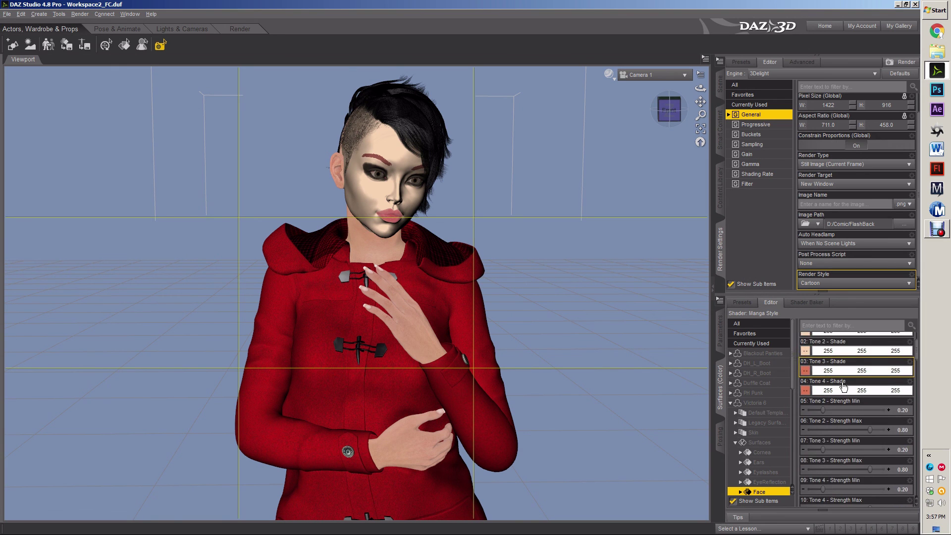
scroll(844, 385, "down", 8)
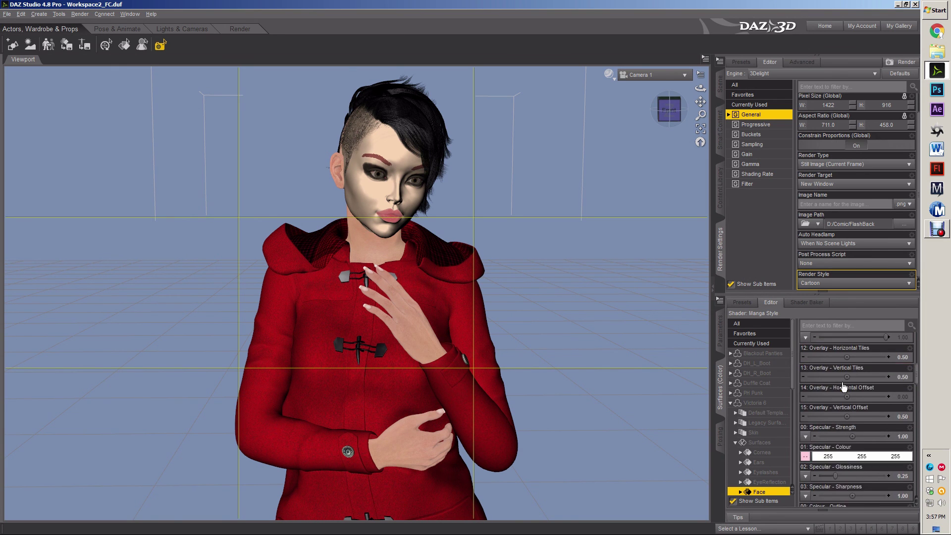
scroll(844, 385, "down", 5)
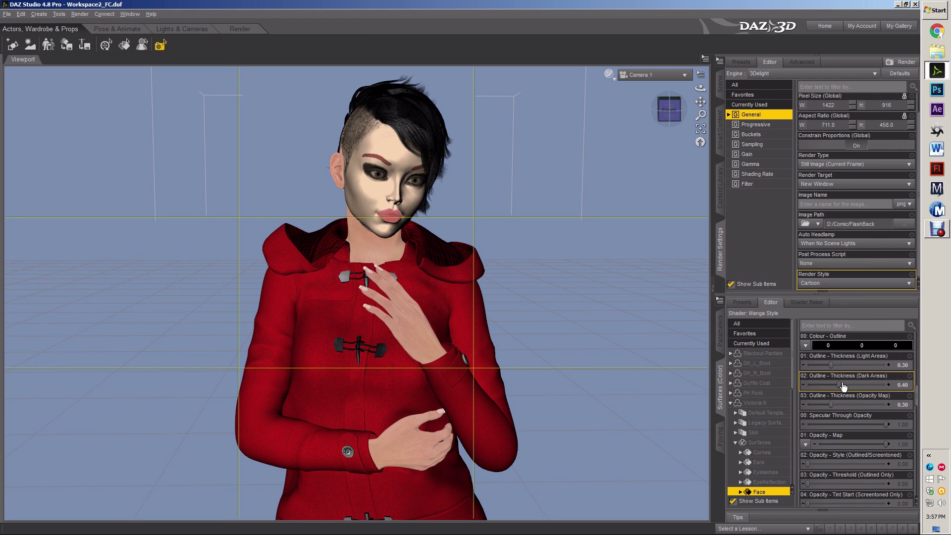
scroll(844, 385, "down", 6)
scroll(844, 386, "down", 3)
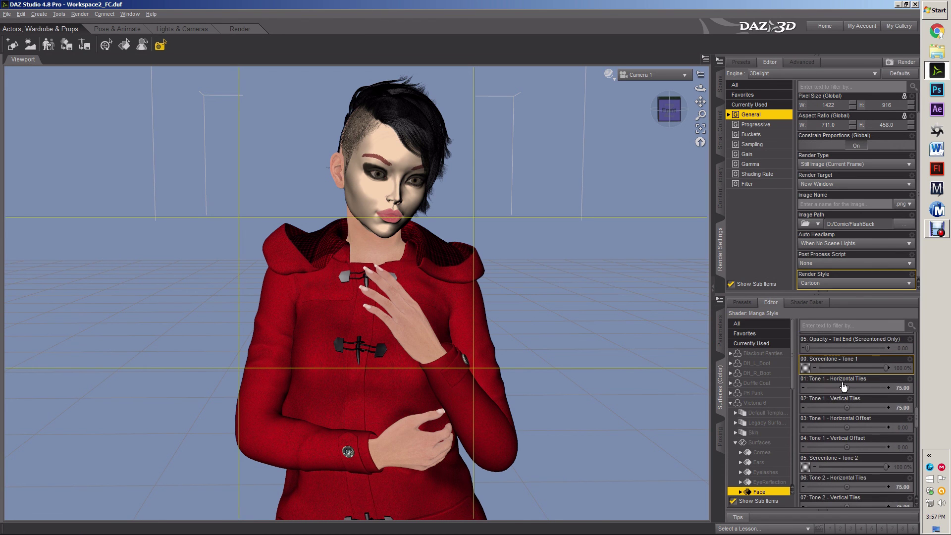
scroll(843, 388, "down", 18)
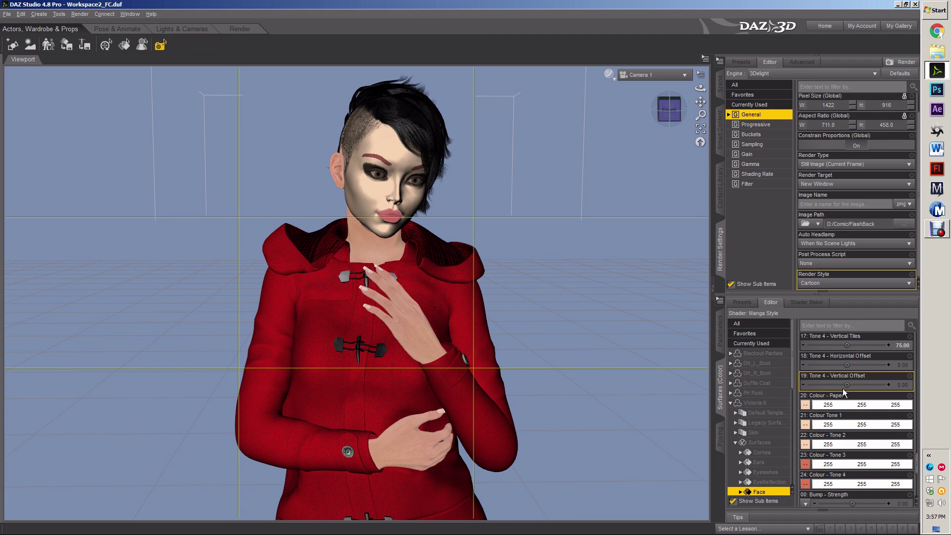
scroll(843, 391, "down", 5)
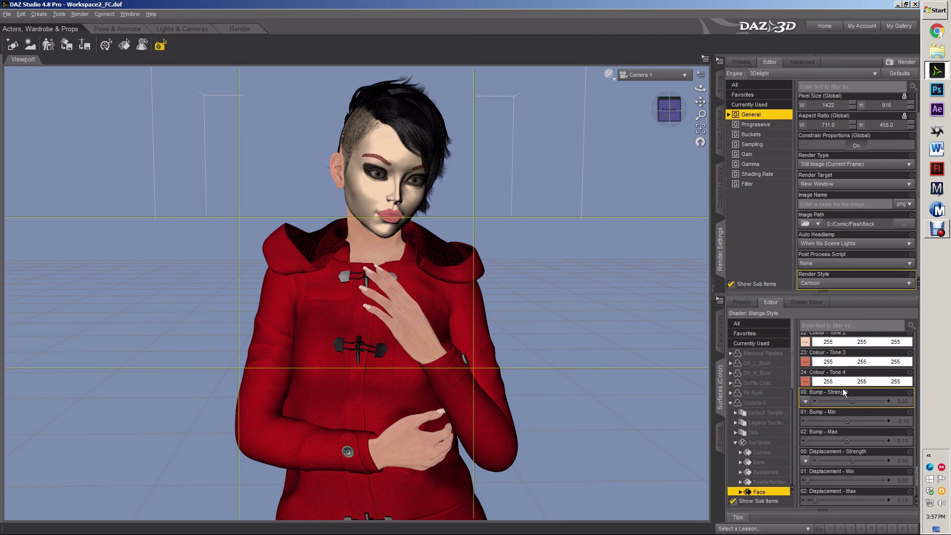
scroll(844, 392, "up", 18)
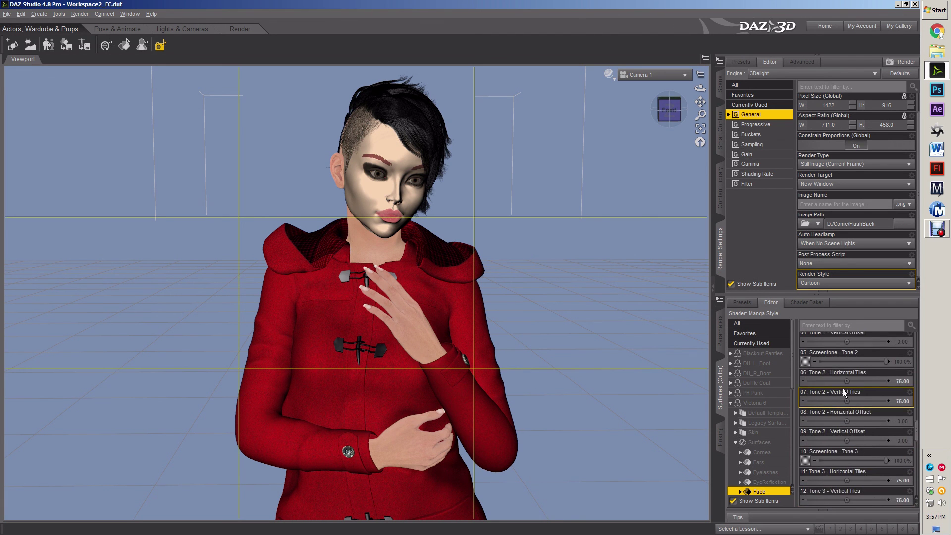
scroll(843, 388, "up", 9)
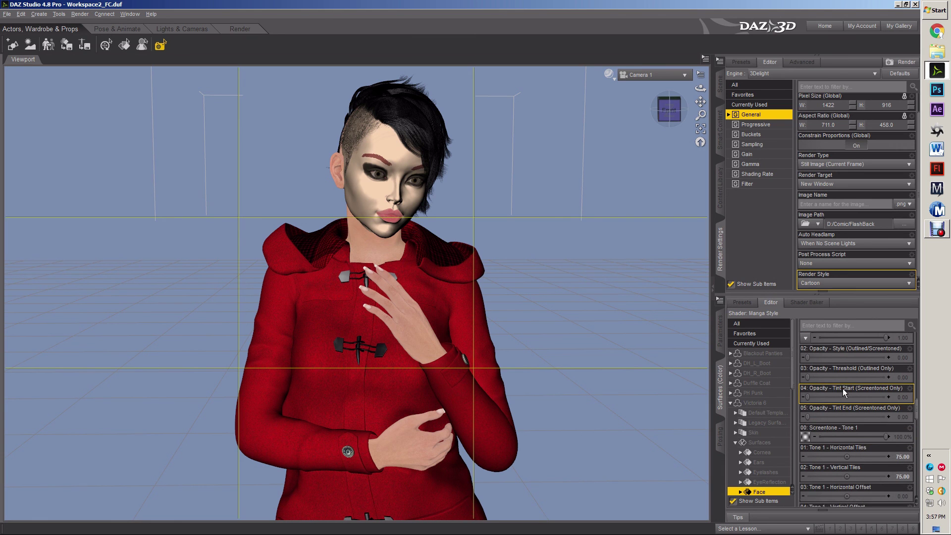
scroll(843, 389, "up", 3)
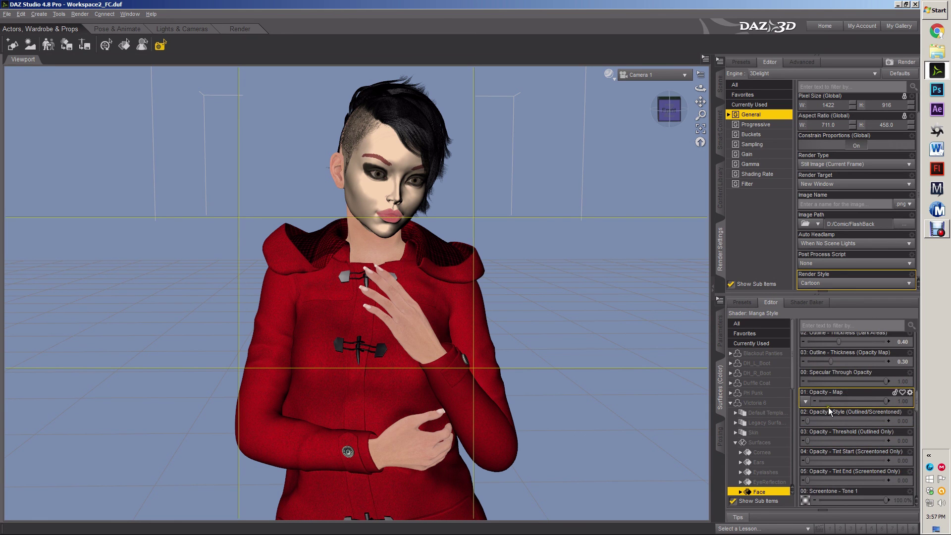
scroll(828, 407, "up", 9)
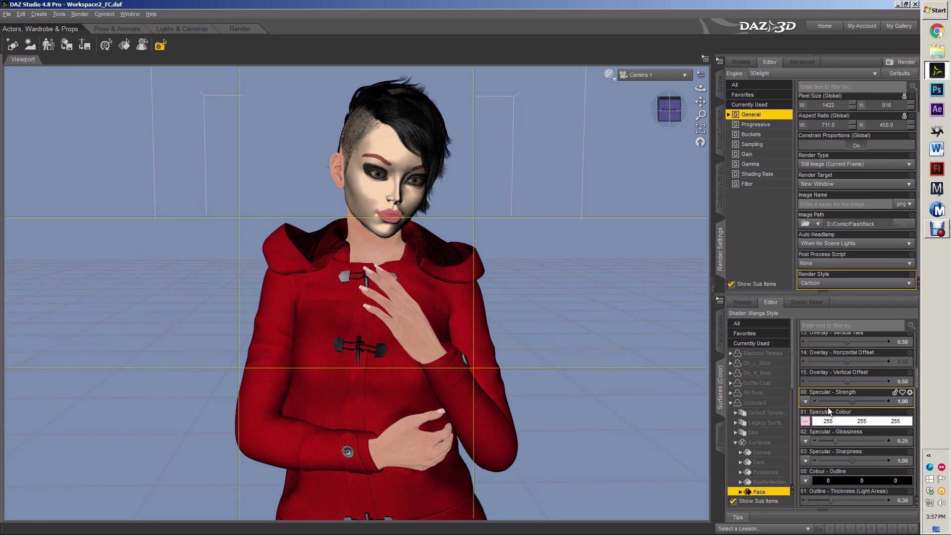
scroll(828, 407, "up", 10)
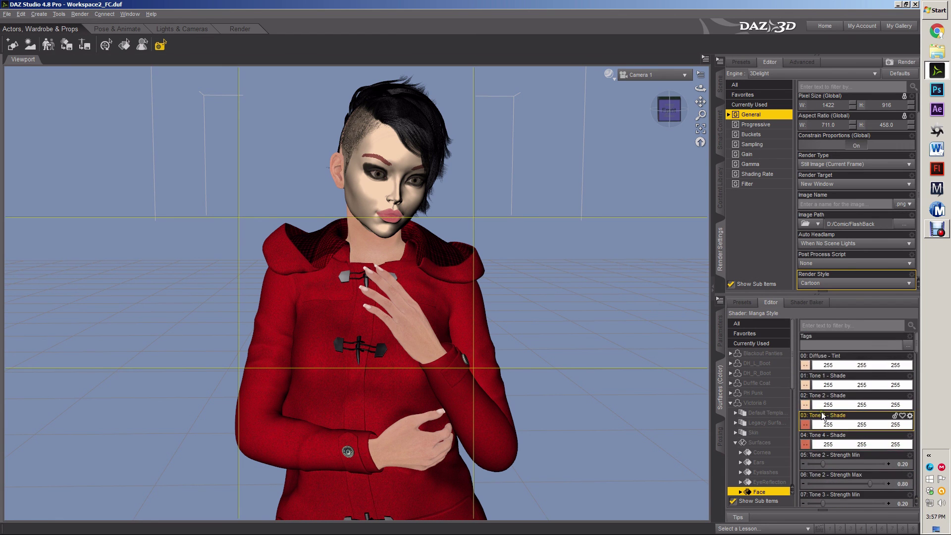
scroll(822, 416, "down", 10)
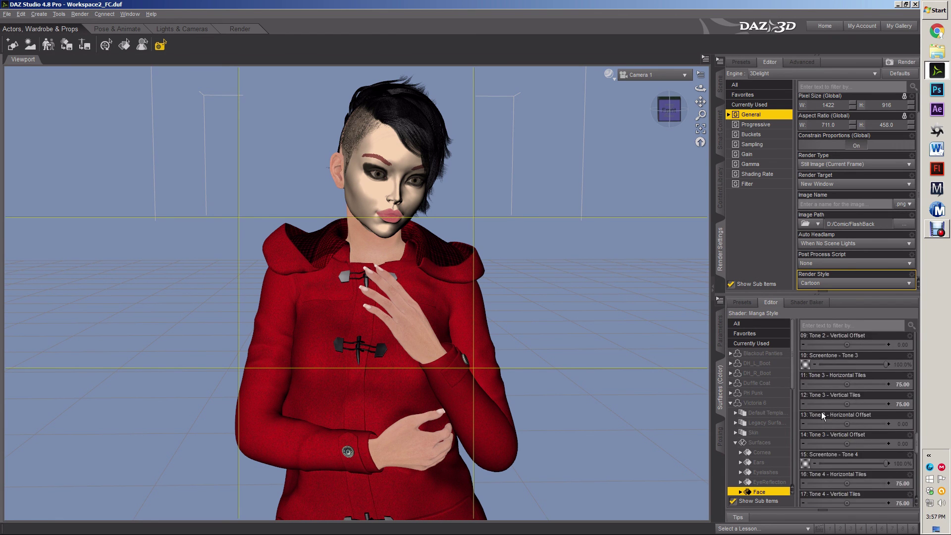
scroll(822, 412, "down", 2)
Step: Remove the screentone images from Screentone Tone 3 and Screentone Tone 2 of the Face surface, setting them to None
left_click(808, 426)
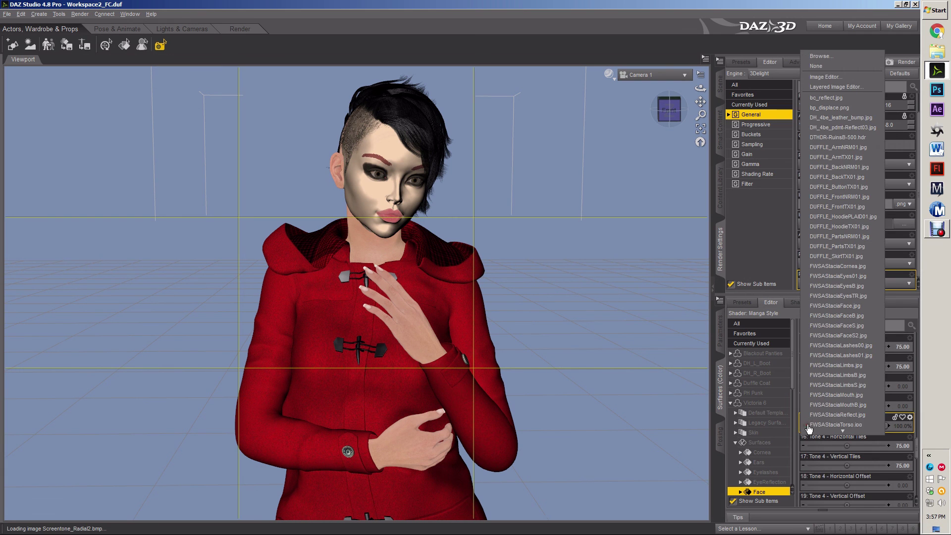
left_click(930, 399)
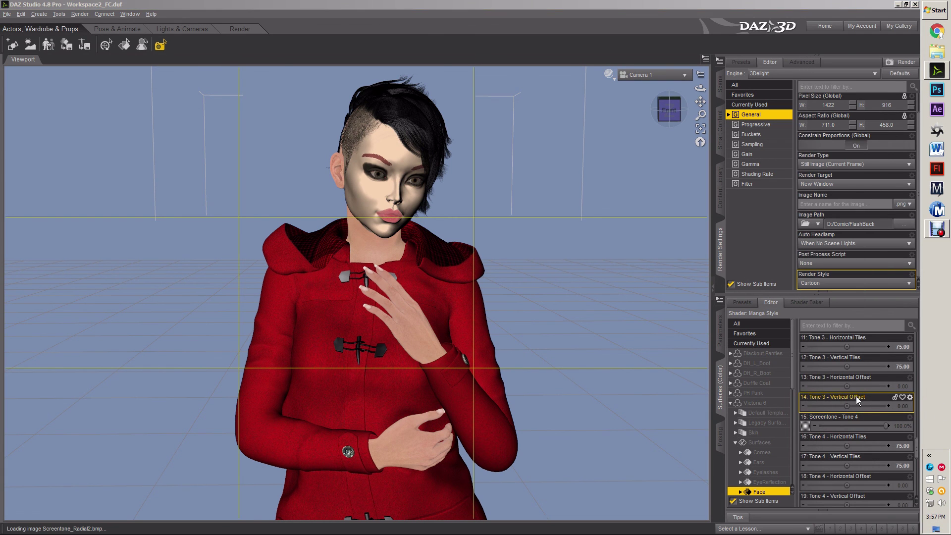
left_click_drag(920, 453, 918, 436)
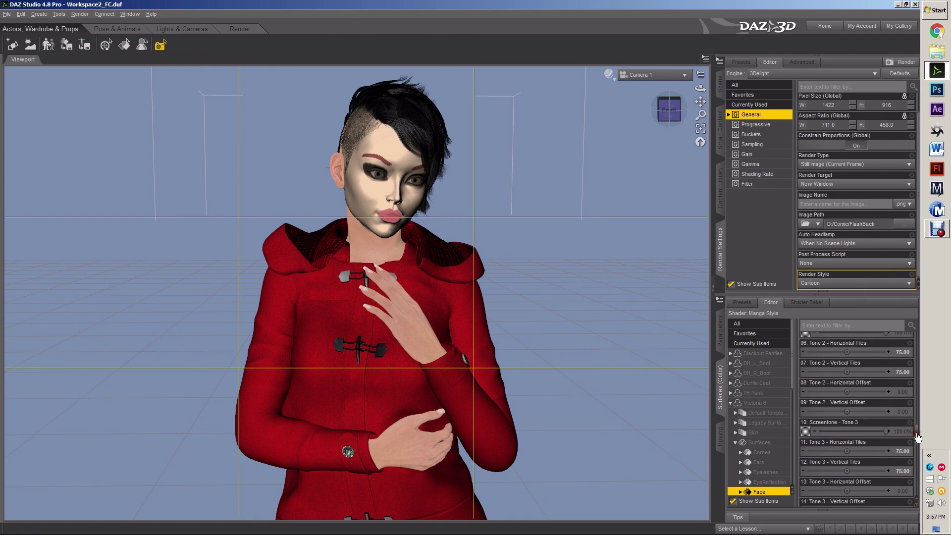
left_click(804, 436)
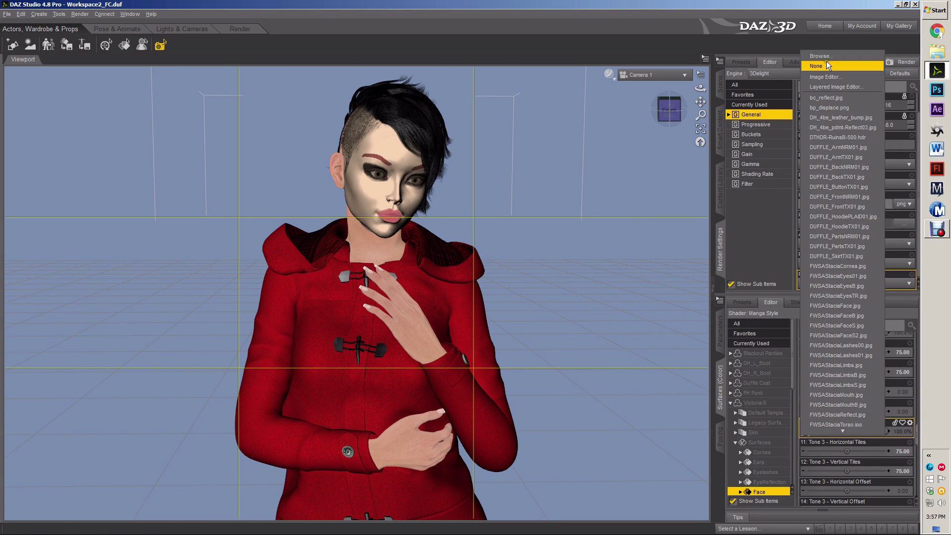
left_click(829, 66)
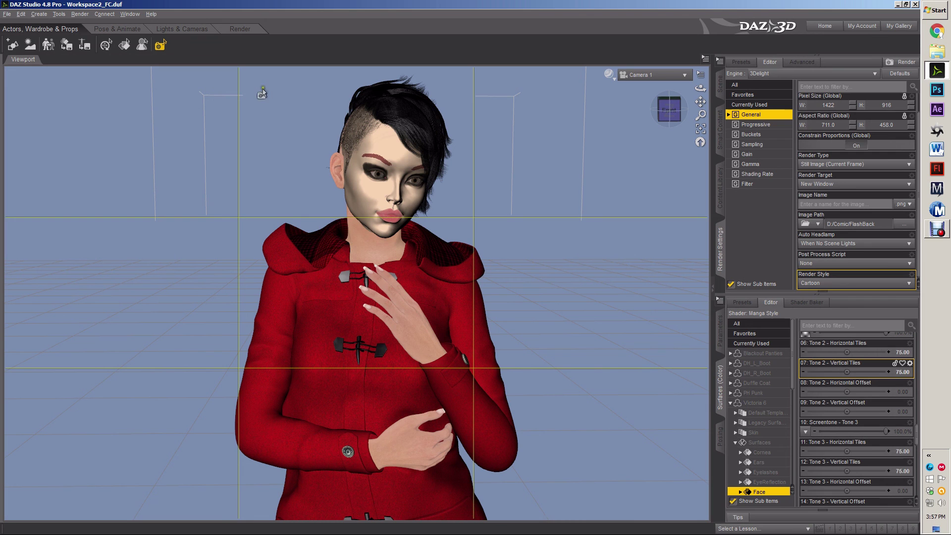
Step: Spot render the head in Camera 1, shift the light's direction on the face, and spot render the head again
key("ctrl+r")
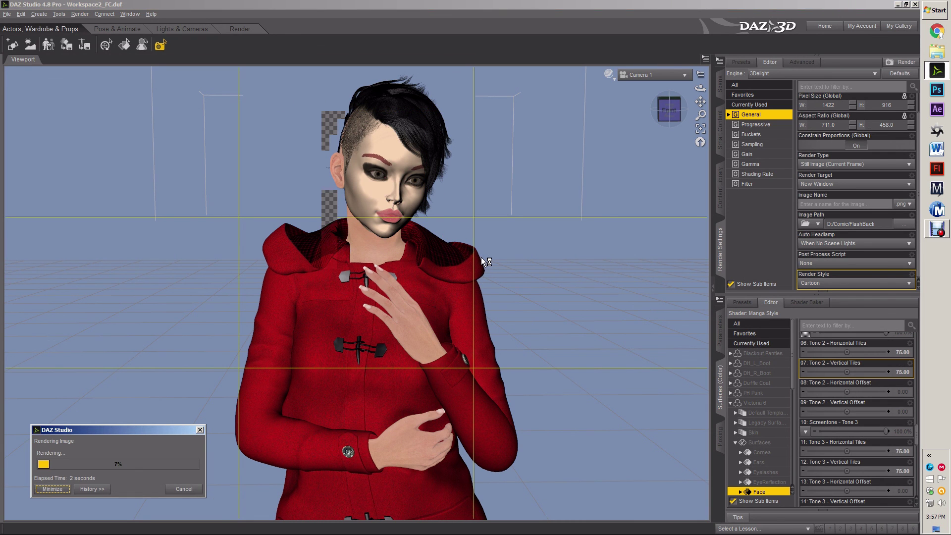
scroll(815, 415, "up", 2)
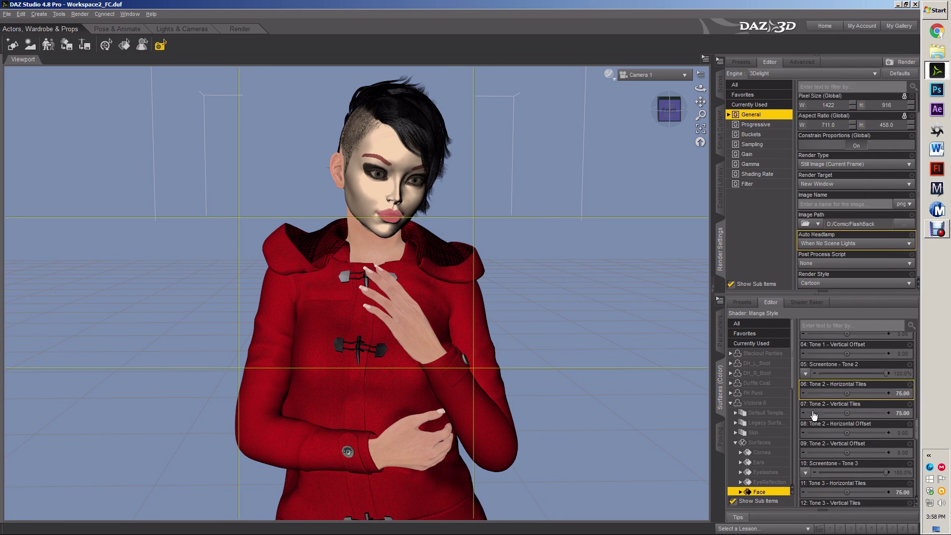
scroll(815, 416, "up", 5)
key("ctrl+r")
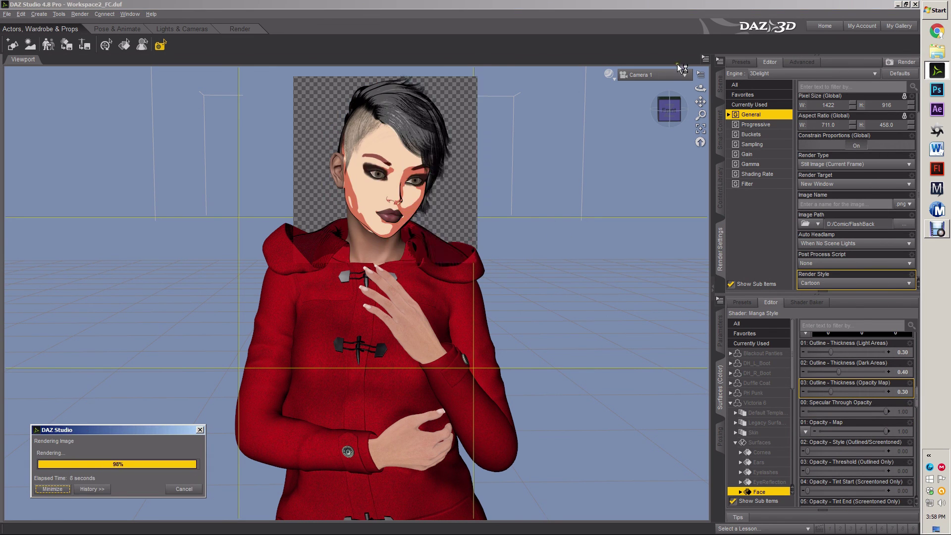
left_click(684, 75)
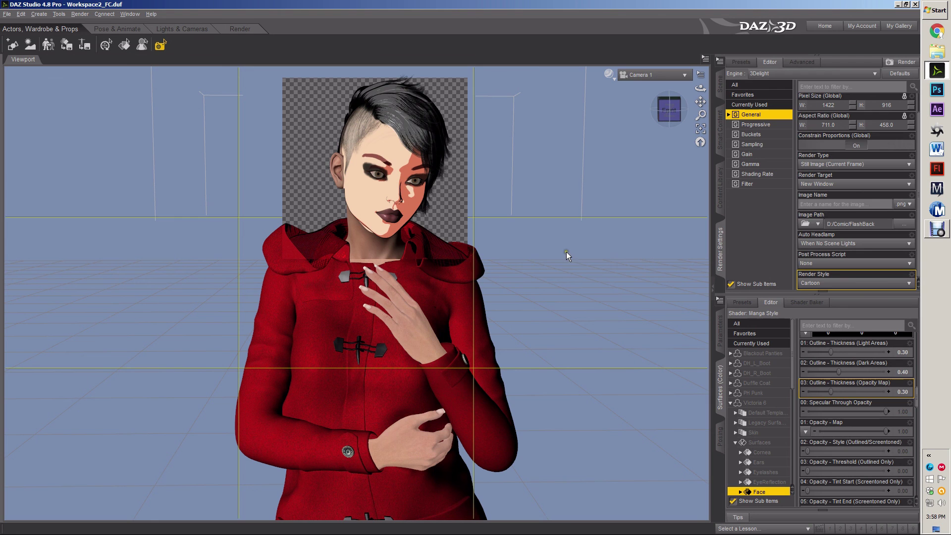
left_click(569, 225)
Step: Pick the Face surface on the figure with the Surface Selection tool and look through its Manga Style settings
left_click(125, 45)
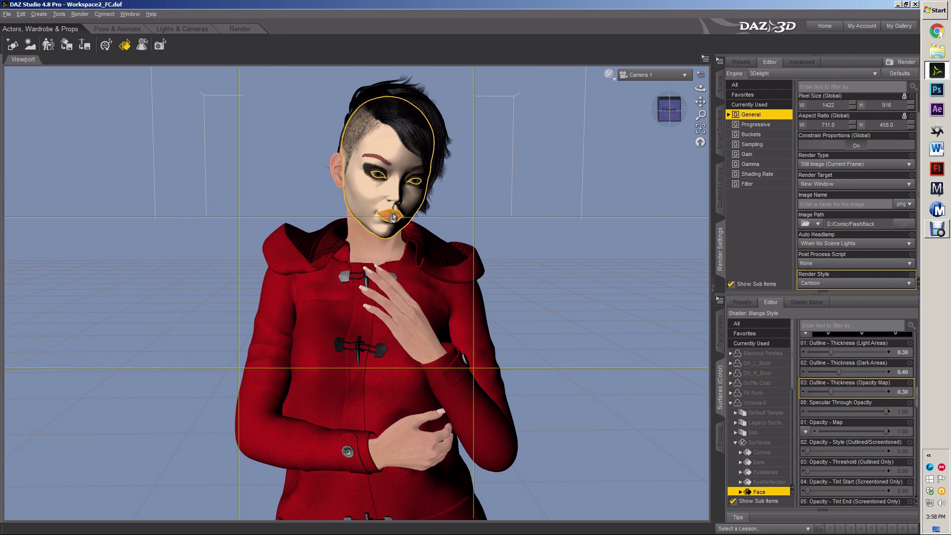
key("ctrl+z")
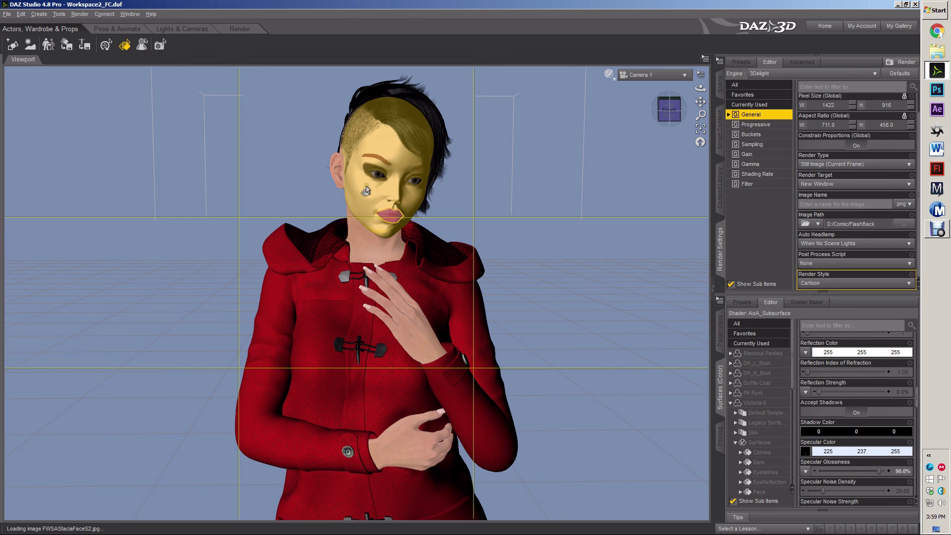
key("ctrl+y")
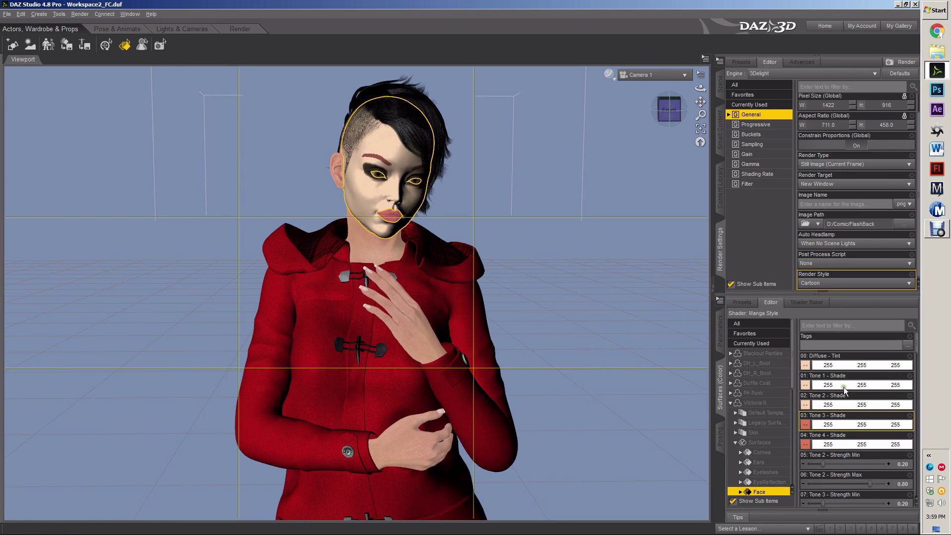
scroll(845, 391, "down", 15)
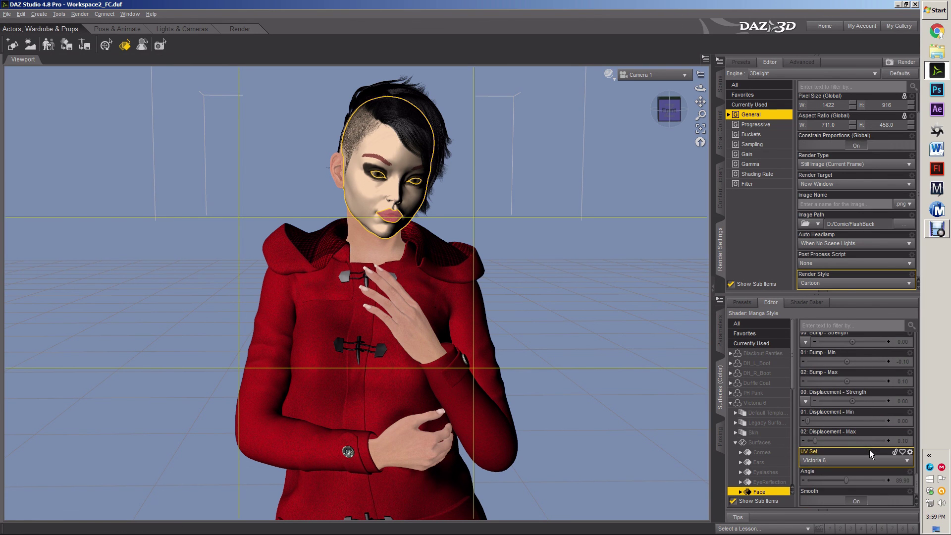
scroll(869, 450, "up", 8)
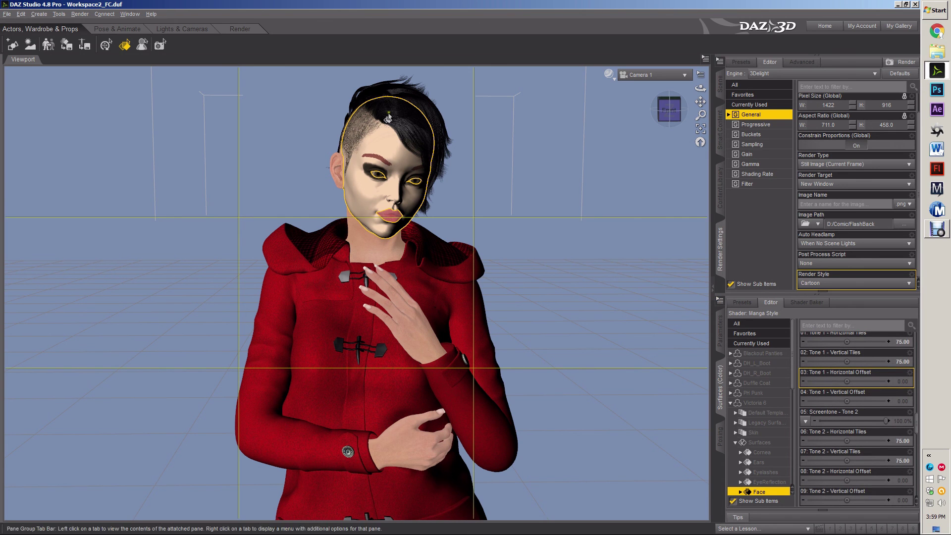
Step: Open the shader preset save dialog, look through the presets already stored in the Shaders folder, and cancel without saving
left_click(6, 14)
mouse_move(18, 86)
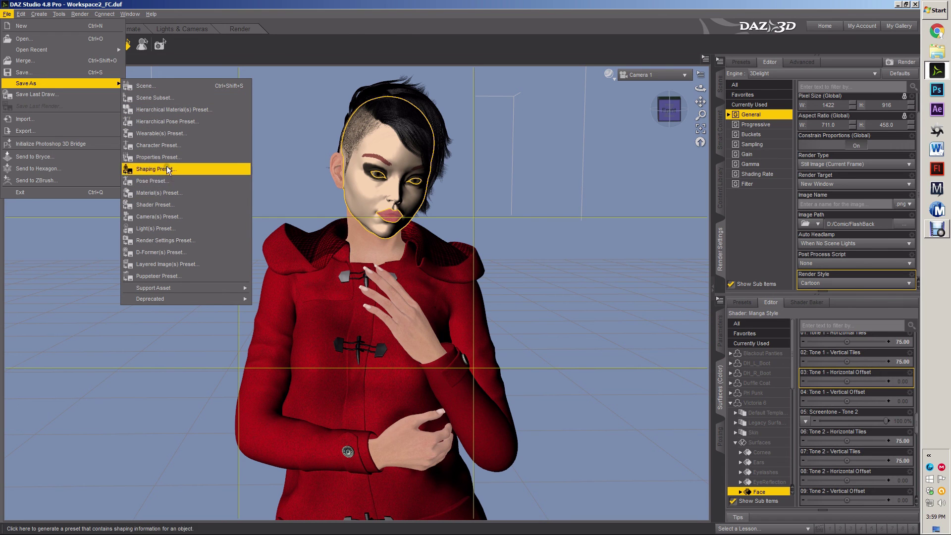
left_click(156, 207)
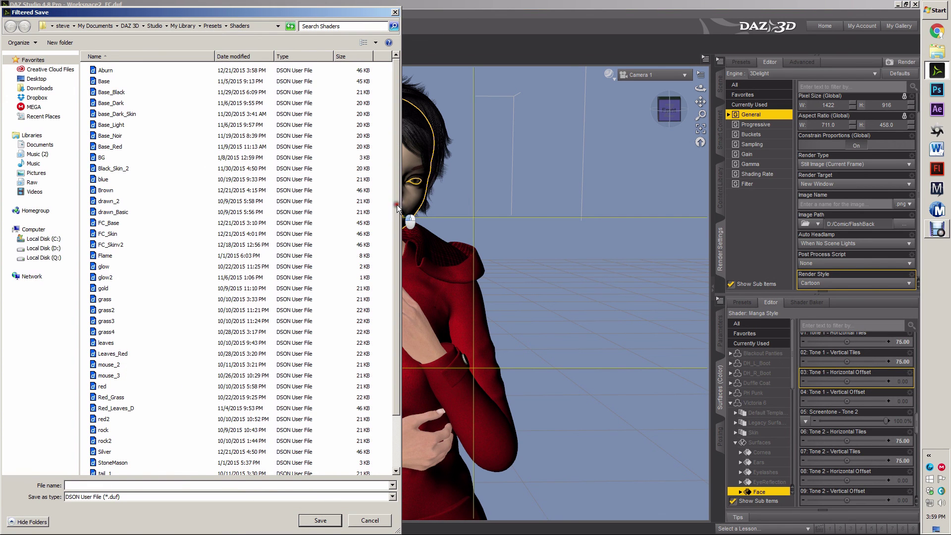
left_click_drag(397, 205, 397, 312)
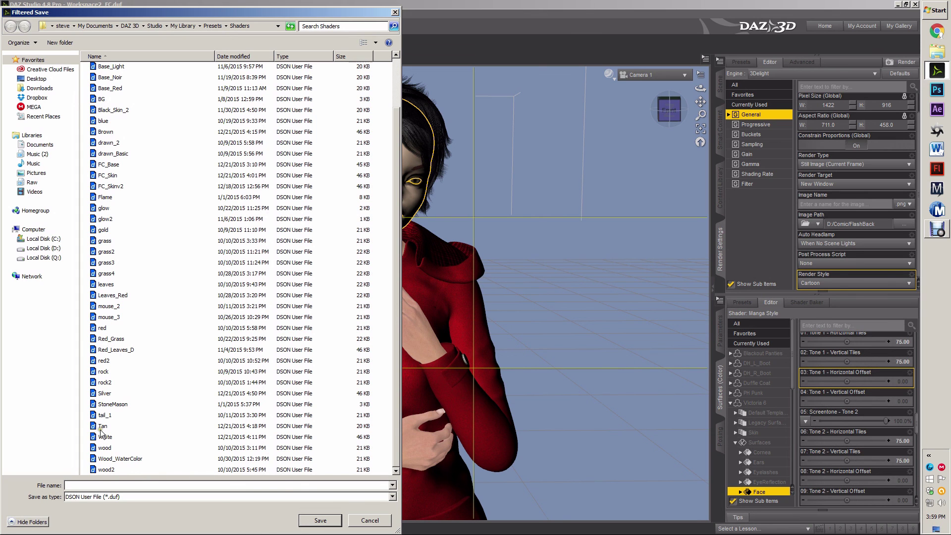
left_click(369, 520)
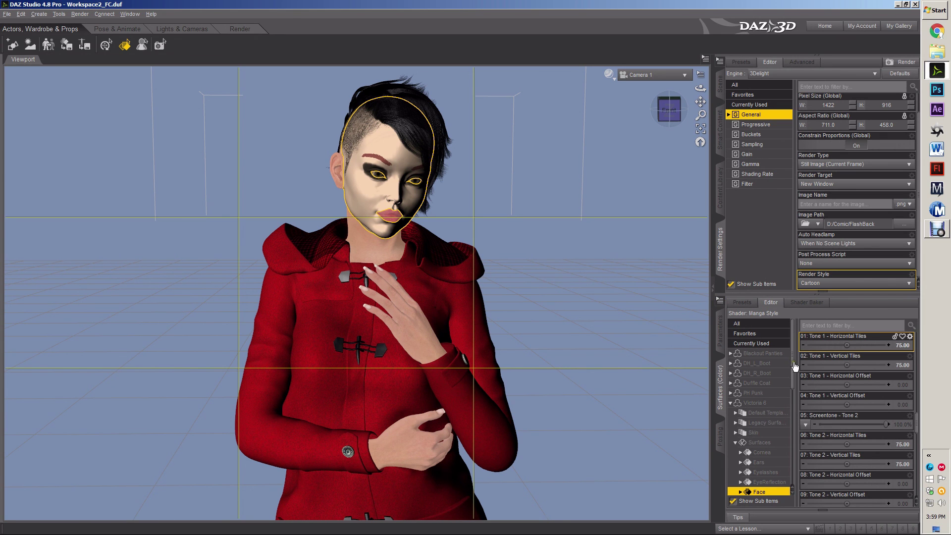
left_click_drag(795, 367, 754, 405)
left_click(735, 395)
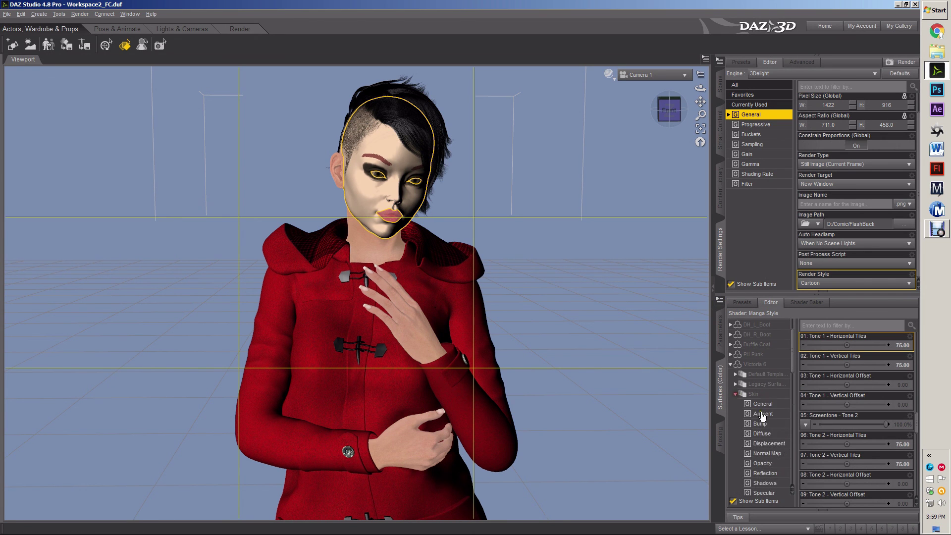
scroll(763, 411, "up", 3)
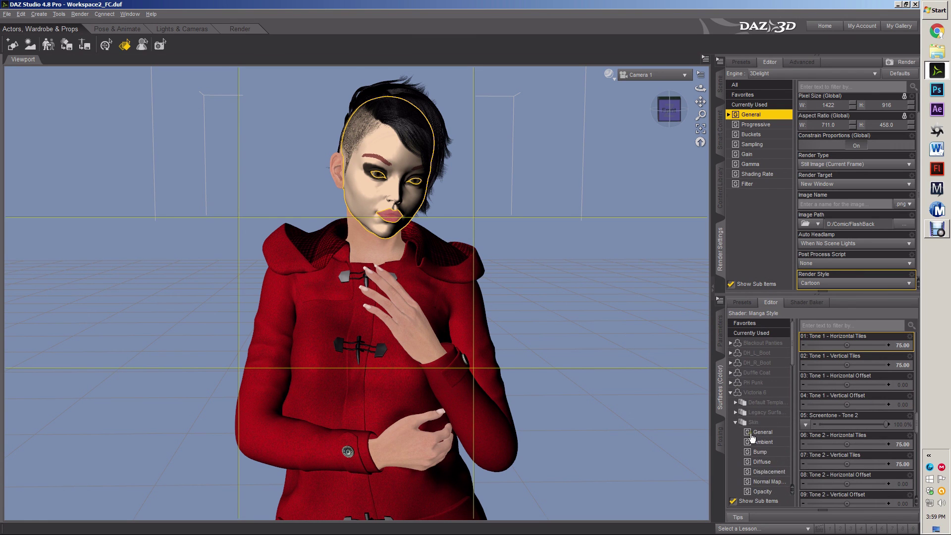
left_click(738, 423)
left_click(754, 422)
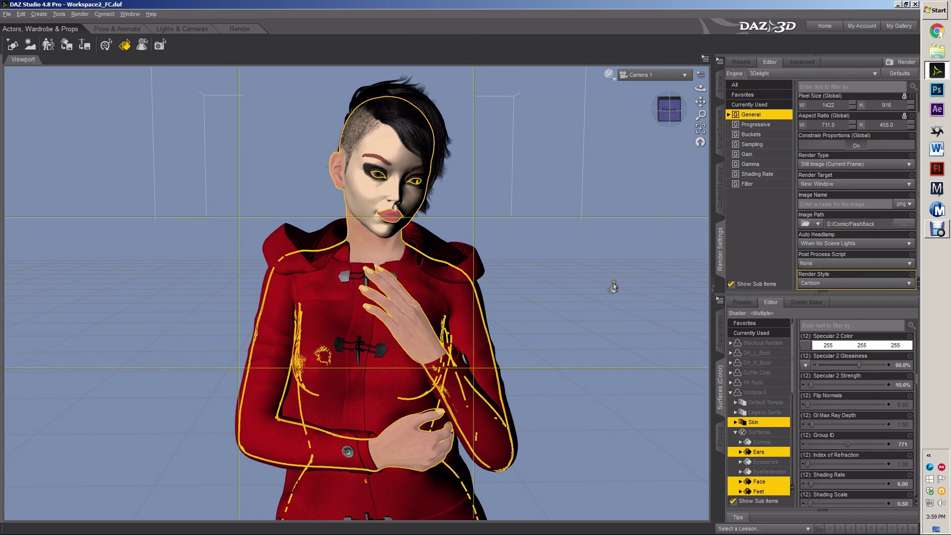
left_click(566, 217)
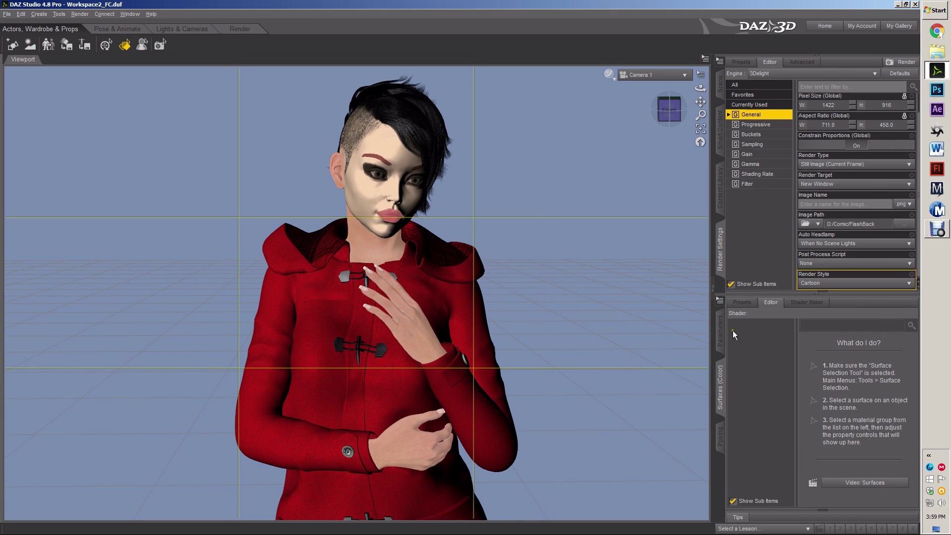
Step: Pick the figure with the Universal tool, select Victoria 6's Skin surfaces, and apply the unassigned FC_Skin shader preset to them
left_click(106, 47)
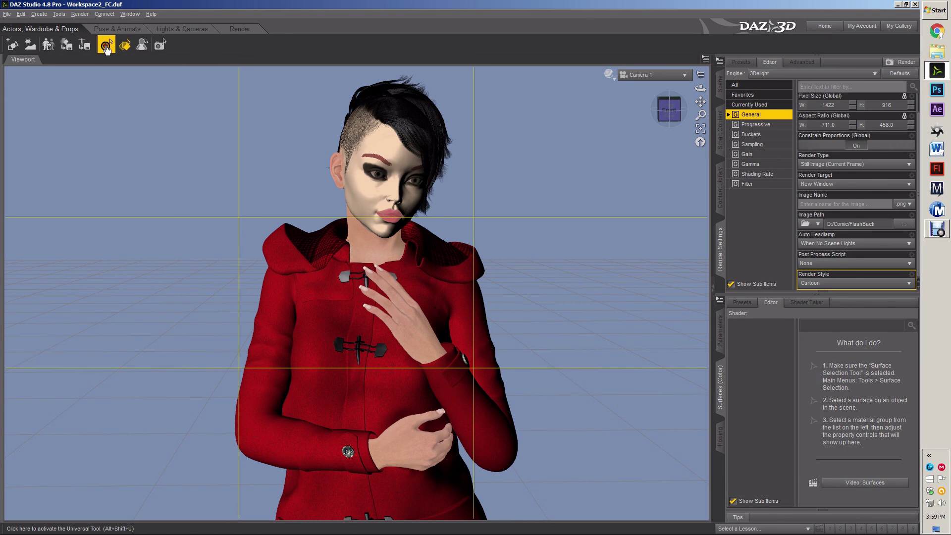
left_click(377, 178)
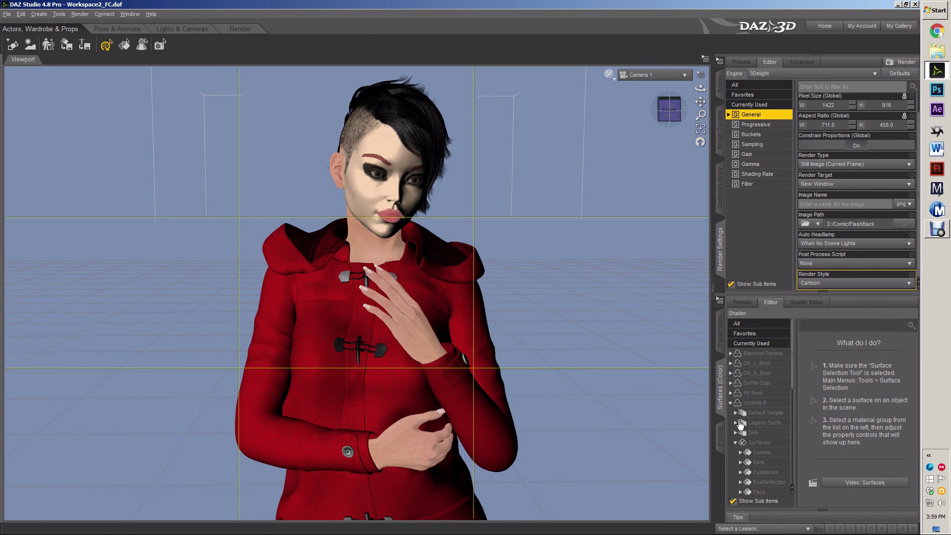
left_click(749, 443)
left_click(738, 308)
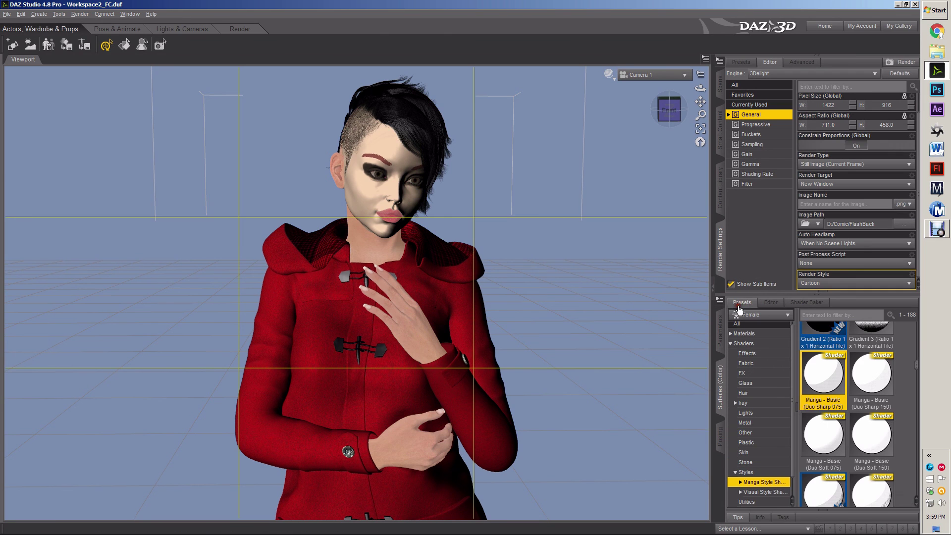
scroll(762, 474, "down", 1)
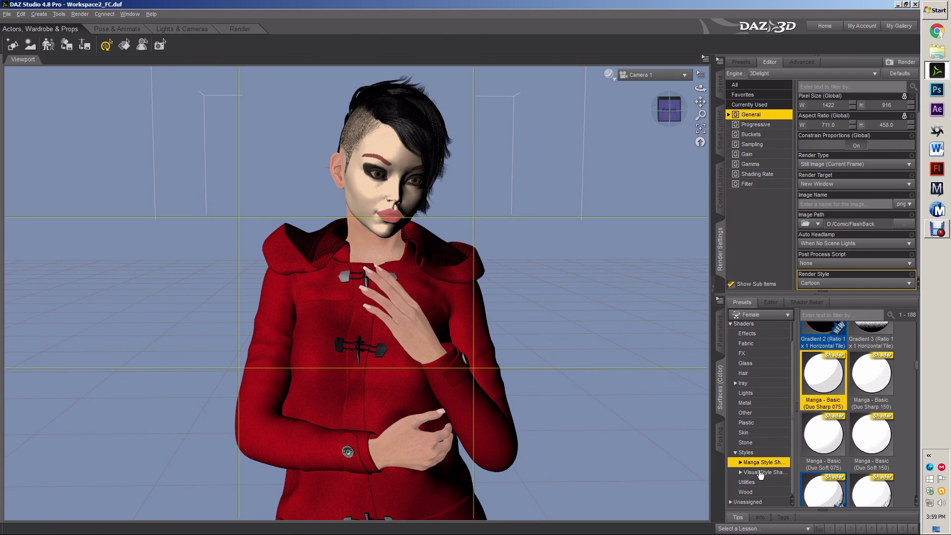
left_click(749, 502)
scroll(905, 384, "up", 15)
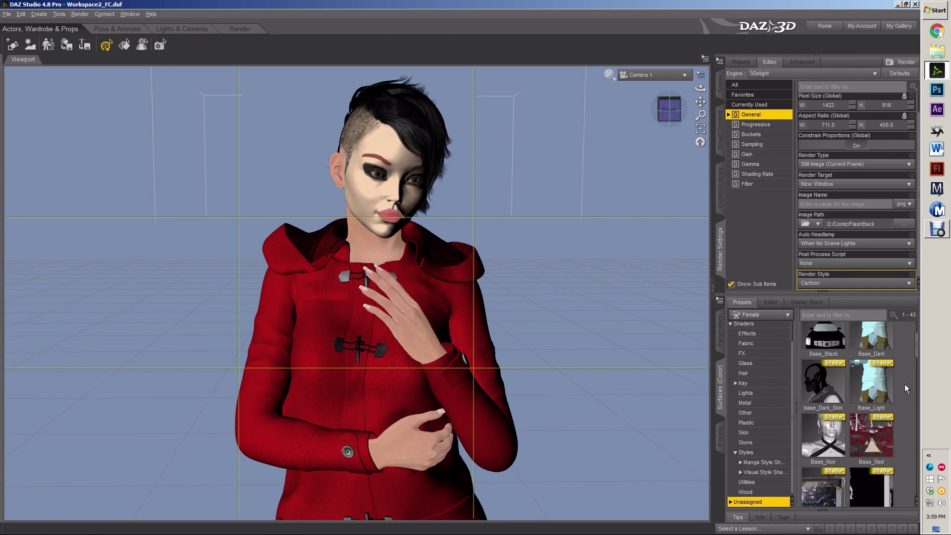
scroll(899, 384, "down", 3)
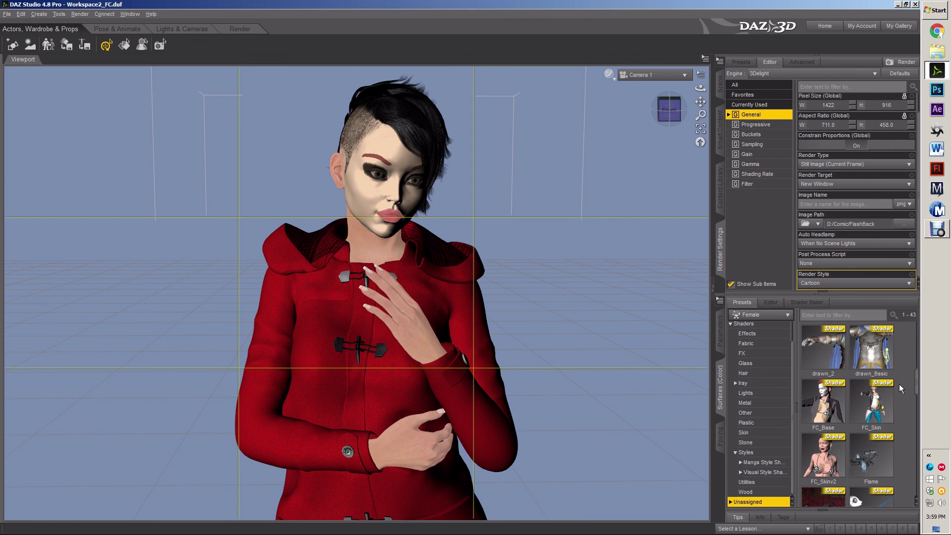
double_click(877, 404)
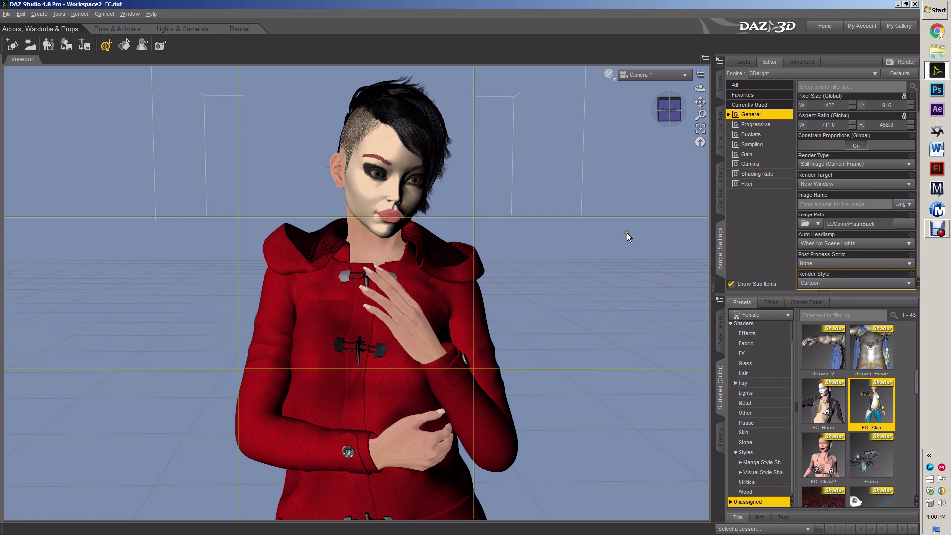
Step: Show the skin surfaces' parameters in the Surfaces editor and enlarge its pane in height and width
left_click(774, 302)
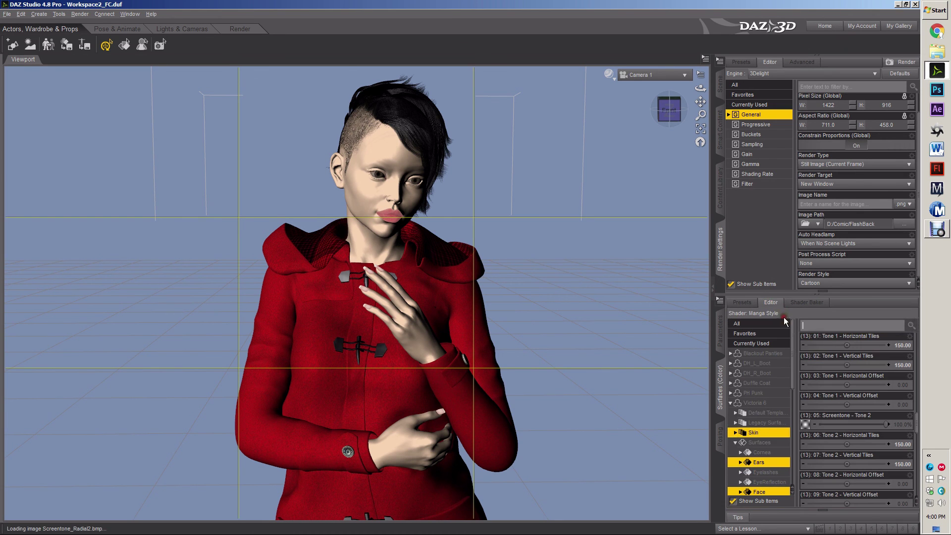
left_click(827, 295)
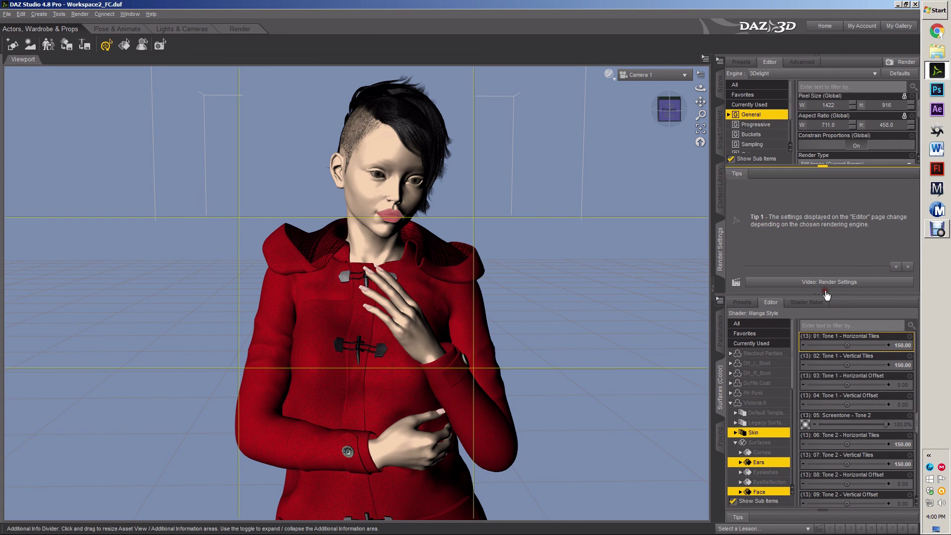
left_click(823, 167)
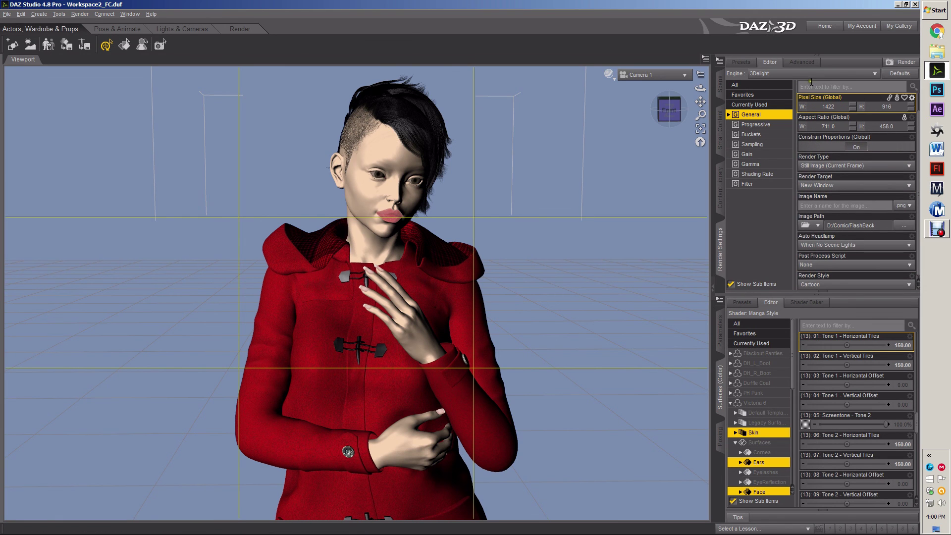
left_click_drag(836, 294, 825, 84)
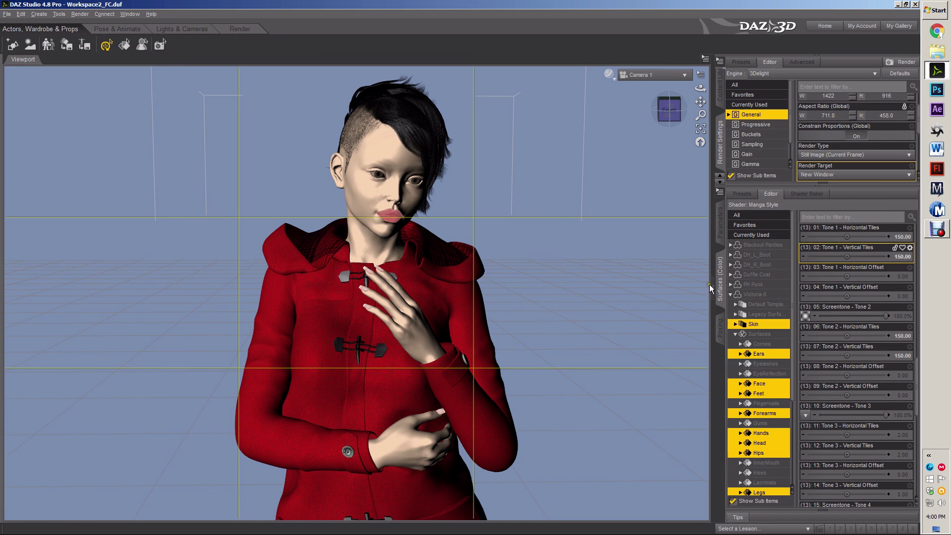
left_click_drag(711, 264, 635, 281)
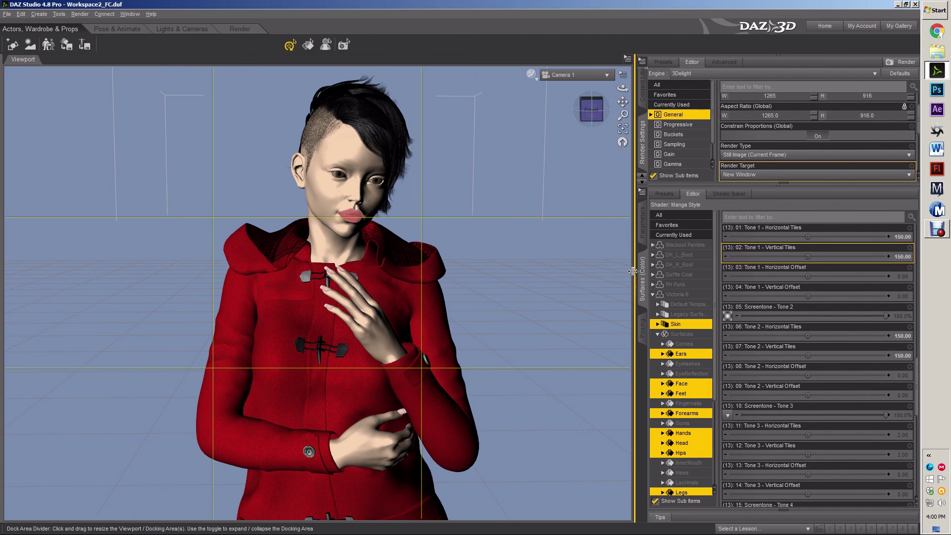
Step: Review the skin surfaces' Manga Style parameters, covering diffuse tint, tone shades and strengths, overlay, specular, outline and opacity
scroll(865, 257, "up", 1)
scroll(865, 257, "up", 5)
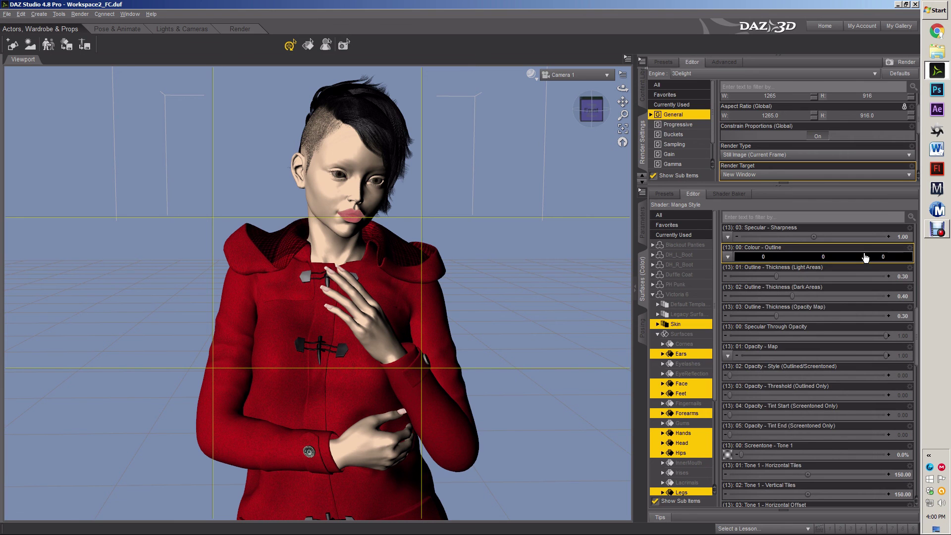
scroll(865, 257, "down", 10)
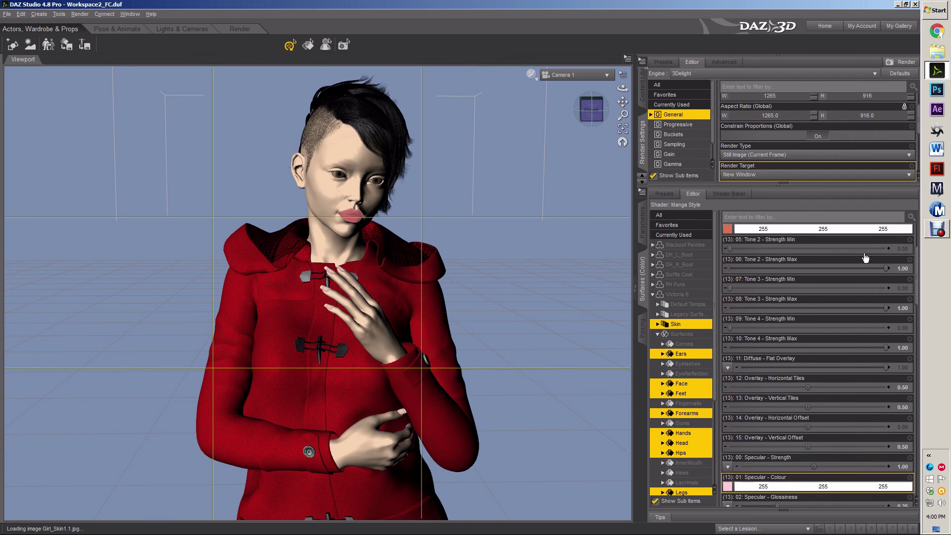
scroll(865, 258, "up", 3)
scroll(865, 257, "down", 5)
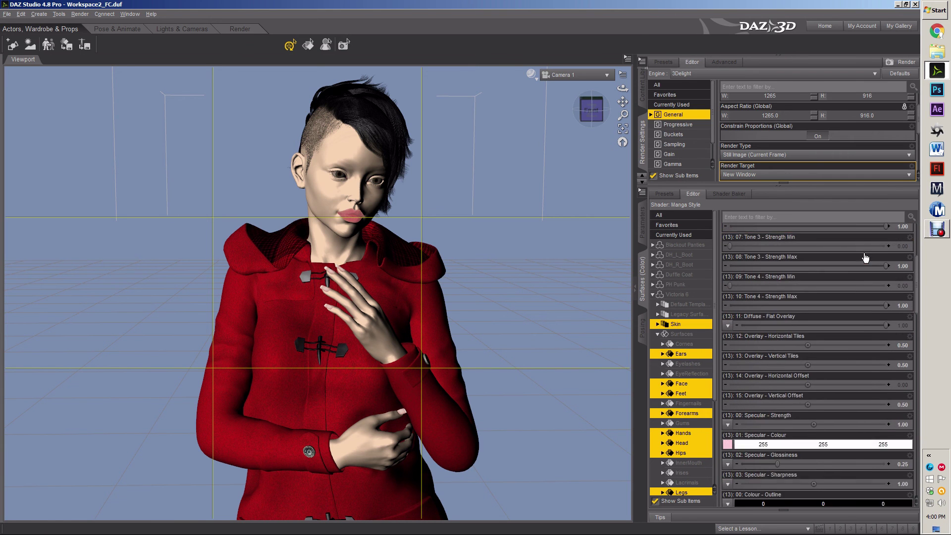
scroll(865, 257, "up", 5)
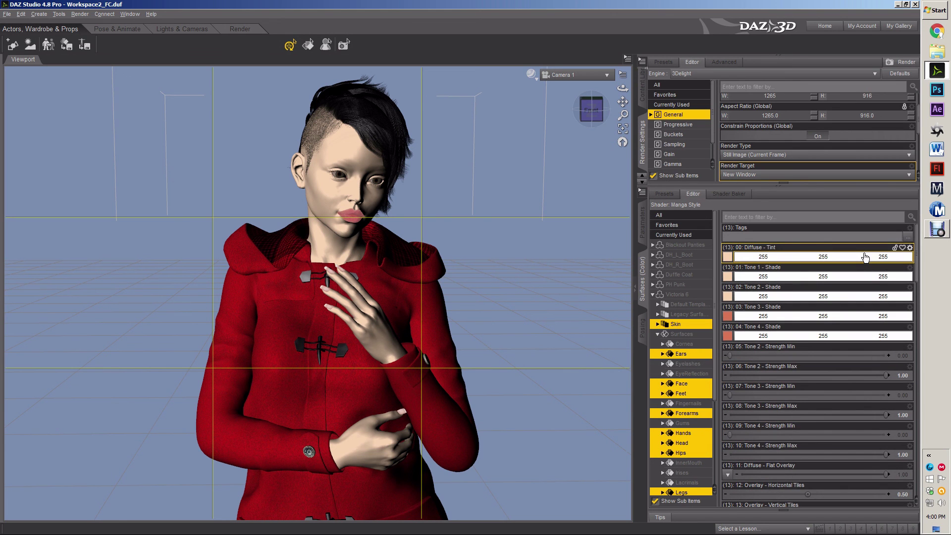
scroll(865, 257, "down", 3)
scroll(865, 258, "up", 2)
scroll(866, 257, "down", 2)
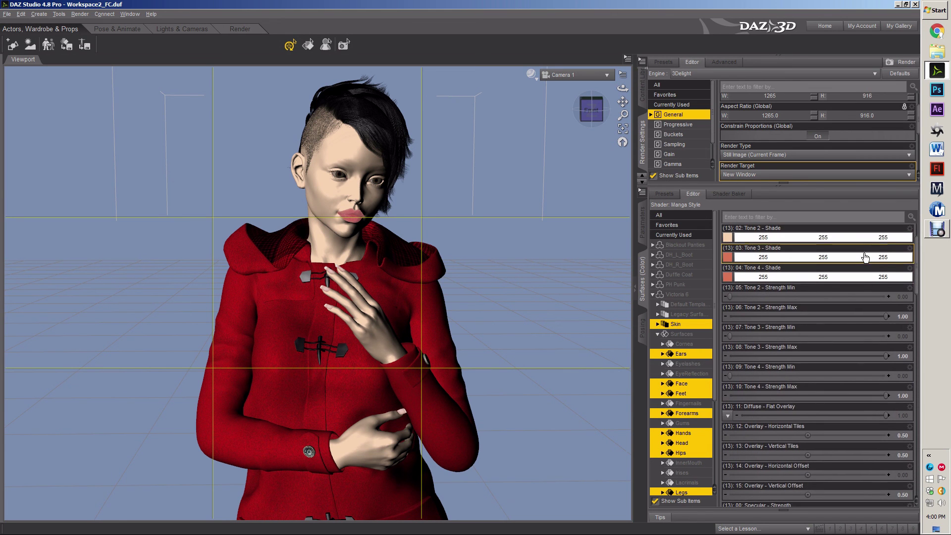
scroll(865, 257, "down", 3)
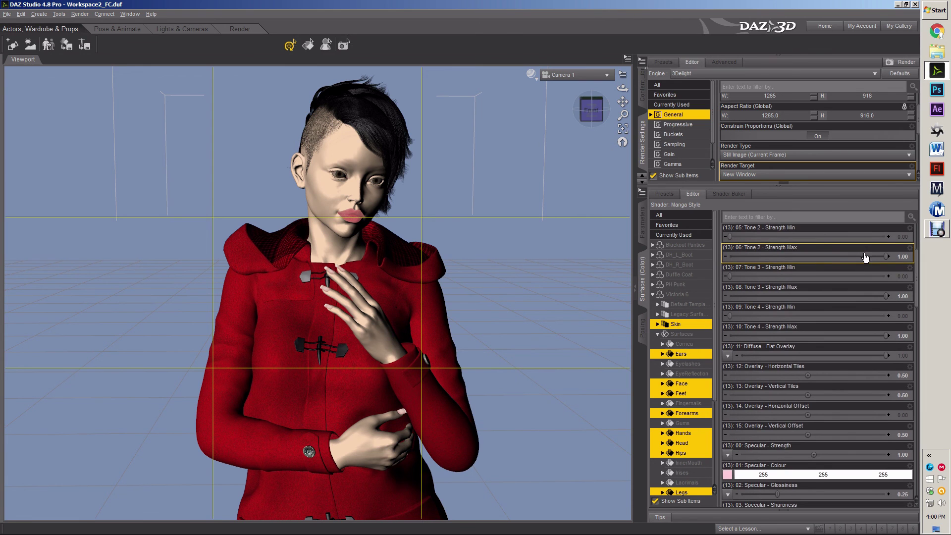
scroll(865, 257, "down", 7)
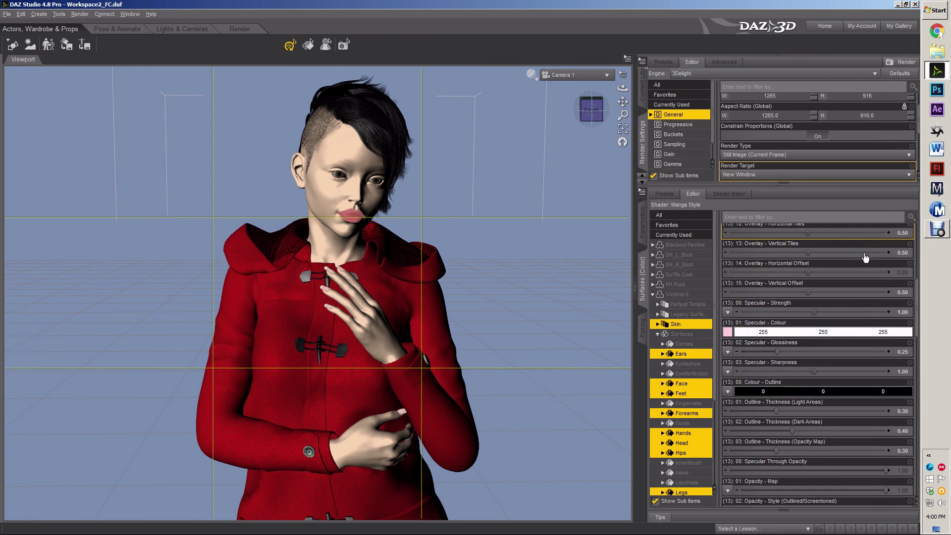
scroll(866, 257, "down", 2)
scroll(865, 258, "down", 6)
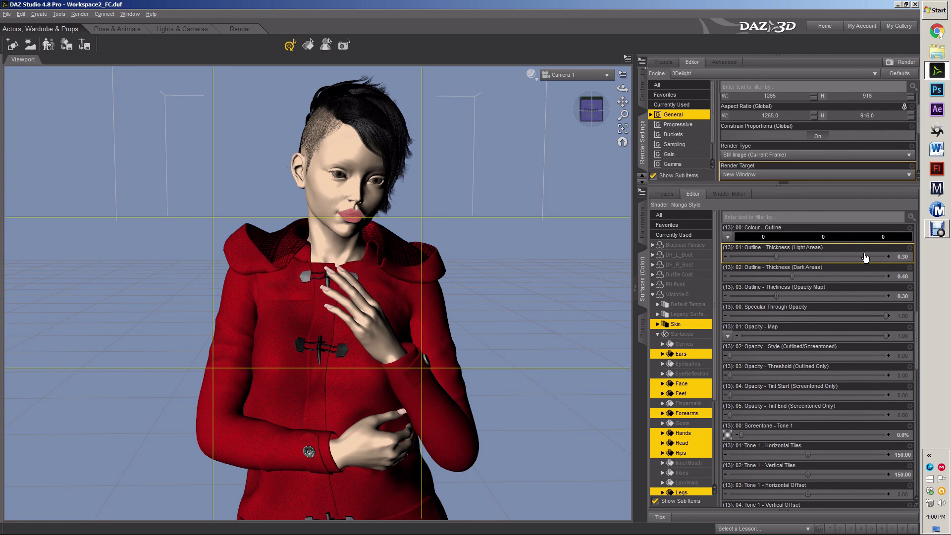
scroll(865, 257, "down", 3)
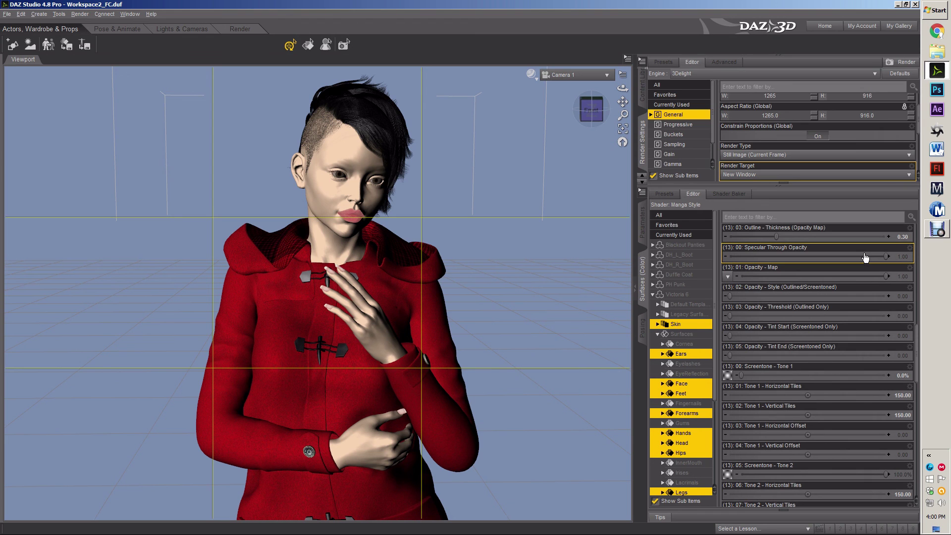
Step: Spot render the figure's head and shoulders in Camera 1 to check the skin shader
left_click(739, 233)
left_click(344, 45)
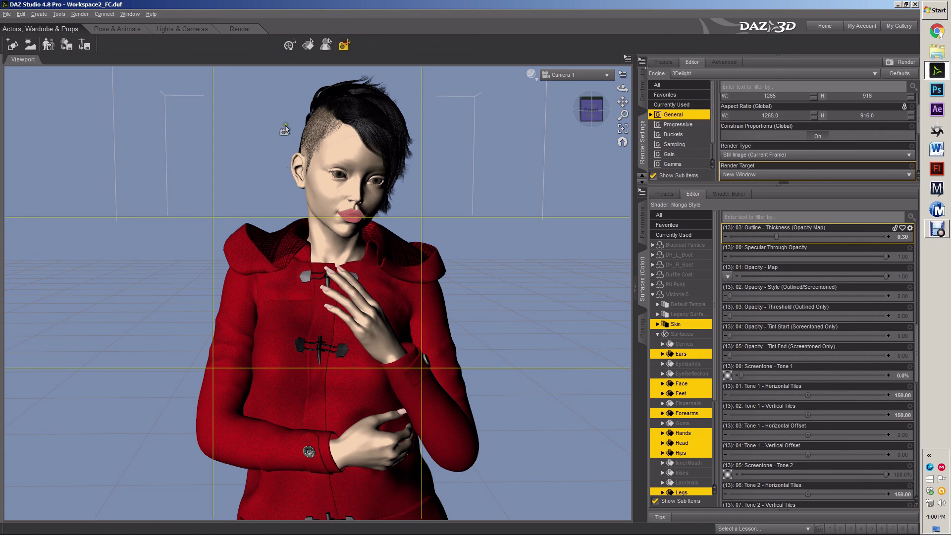
left_click_drag(240, 93, 457, 315)
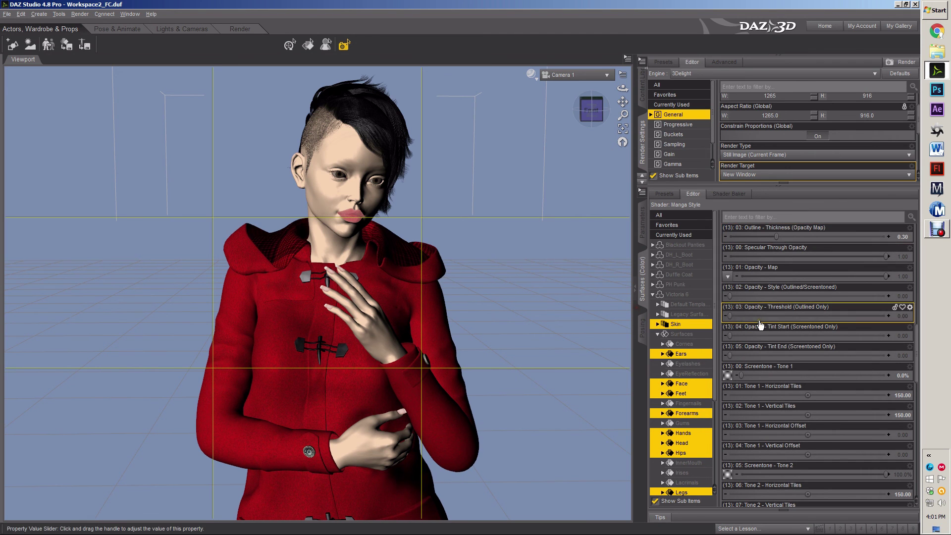
Step: Examine the skin surfaces' screentone, tone colour, bump and displacement parameters
scroll(760, 320, "down", 5)
scroll(854, 383, "down", 2)
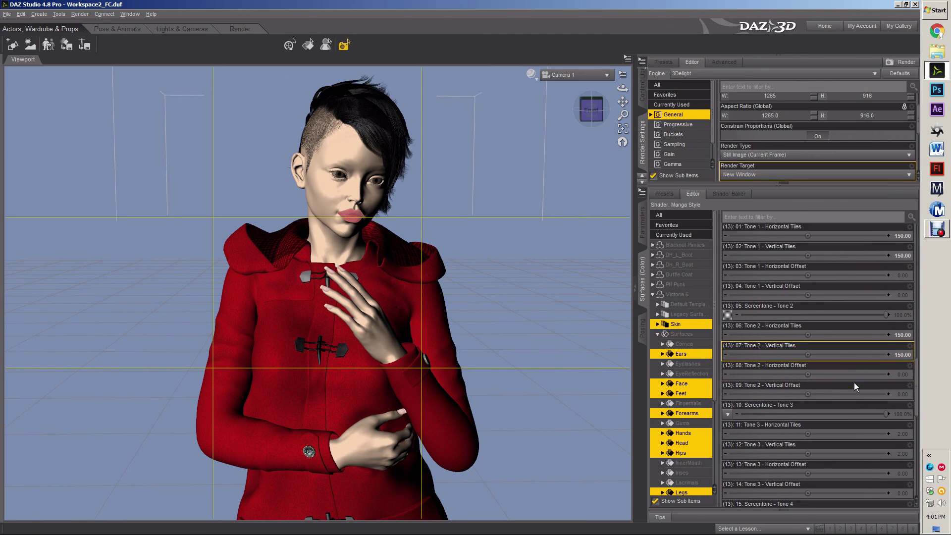
scroll(854, 382, "down", 10)
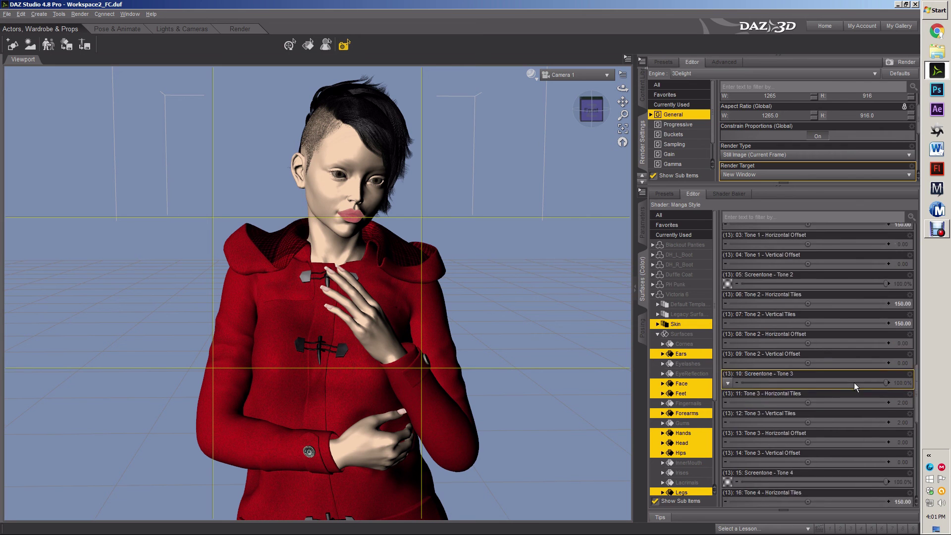
scroll(855, 382, "down", 2)
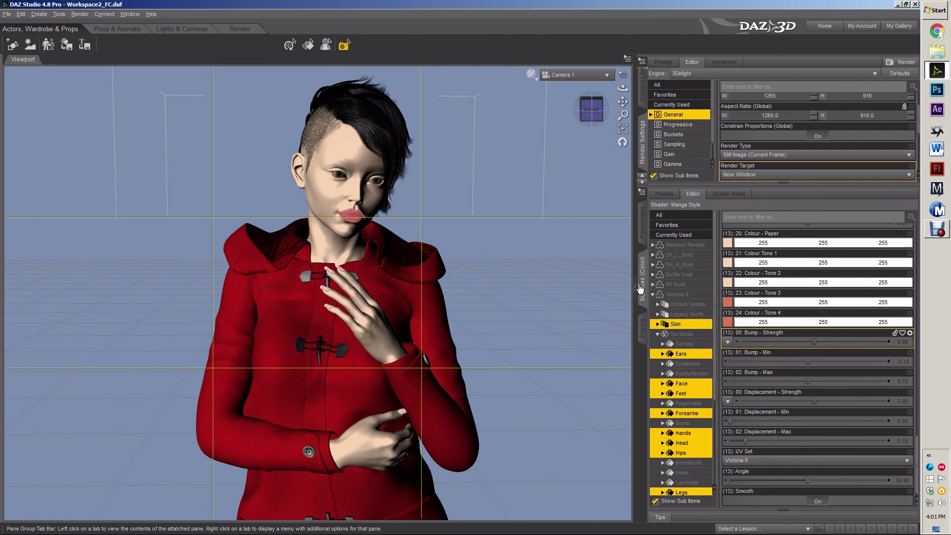
Step: Narrow the side panes, select the figure's lips surface and apply the saved red2 shader preset to it
left_click_drag(634, 244, 678, 262)
left_click(330, 45)
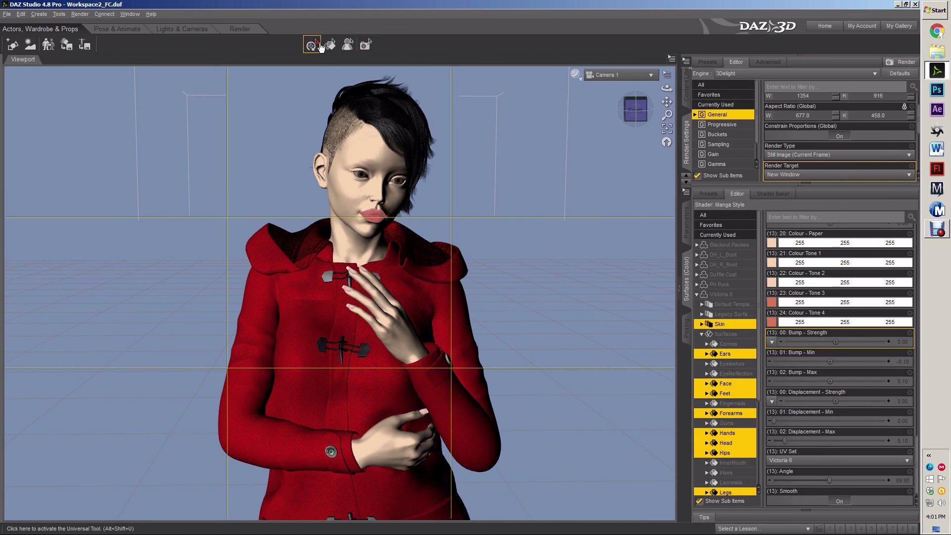
left_click(516, 173)
left_click(373, 218)
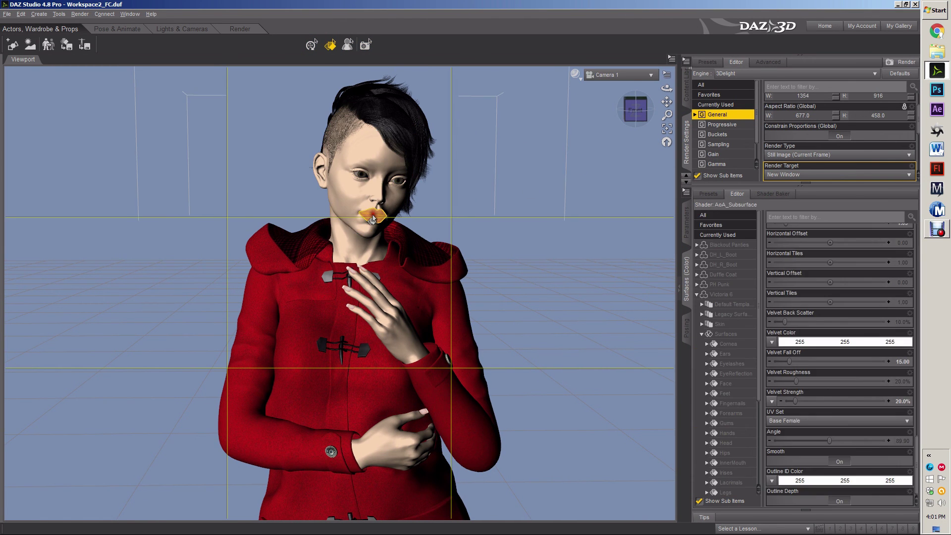
scroll(809, 311, "down", 6)
scroll(808, 312, "up", 6)
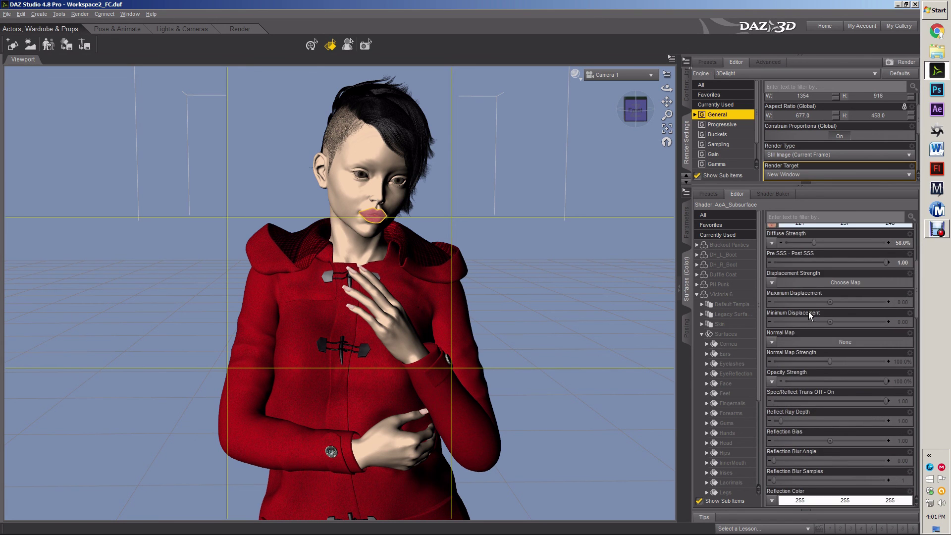
left_click(708, 195)
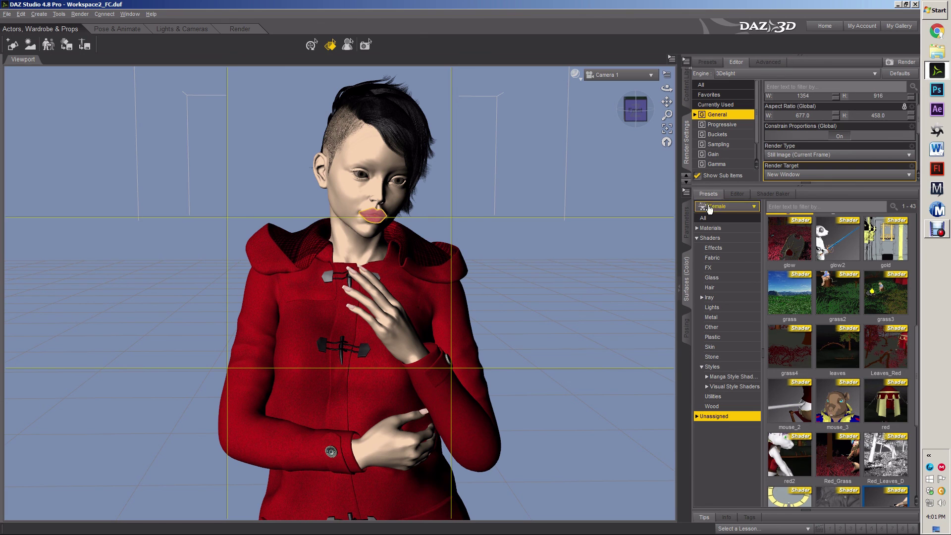
double_click(783, 453)
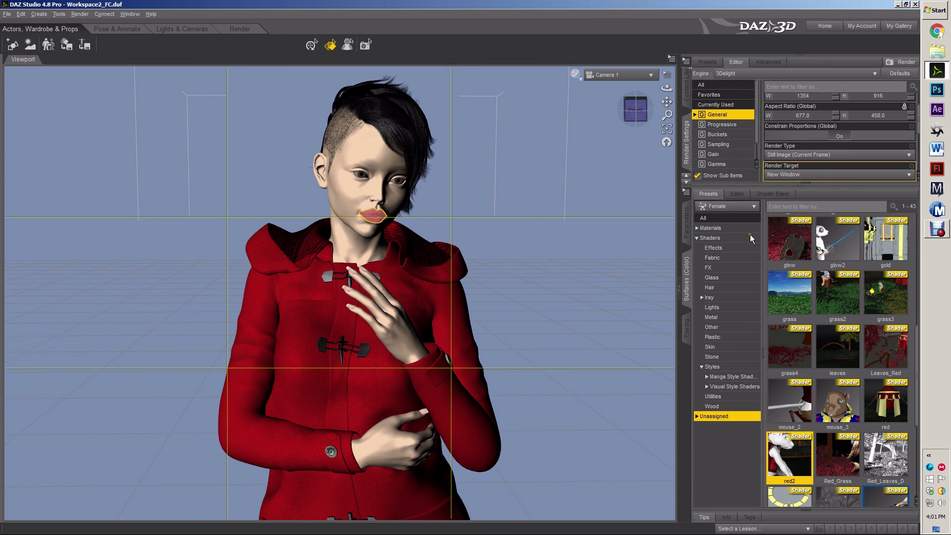
left_click(737, 194)
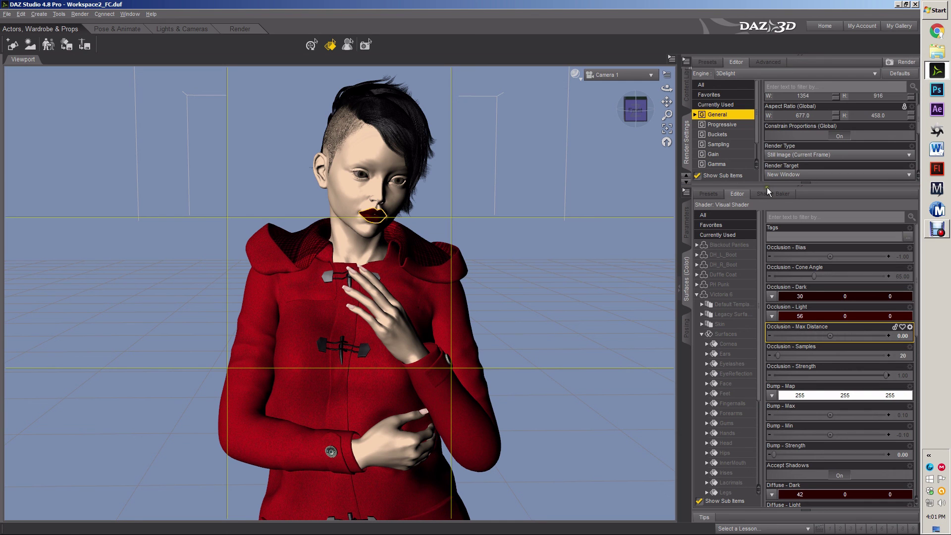
Step: Increase the height of the Render Settings pane and check the Render Style choices in the General group
left_click_drag(786, 233, 791, 339)
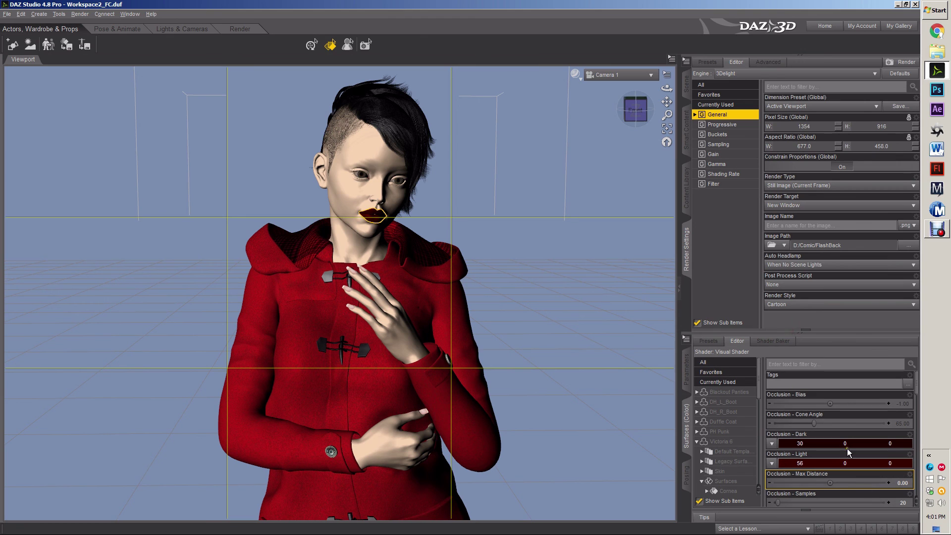
left_click(901, 305)
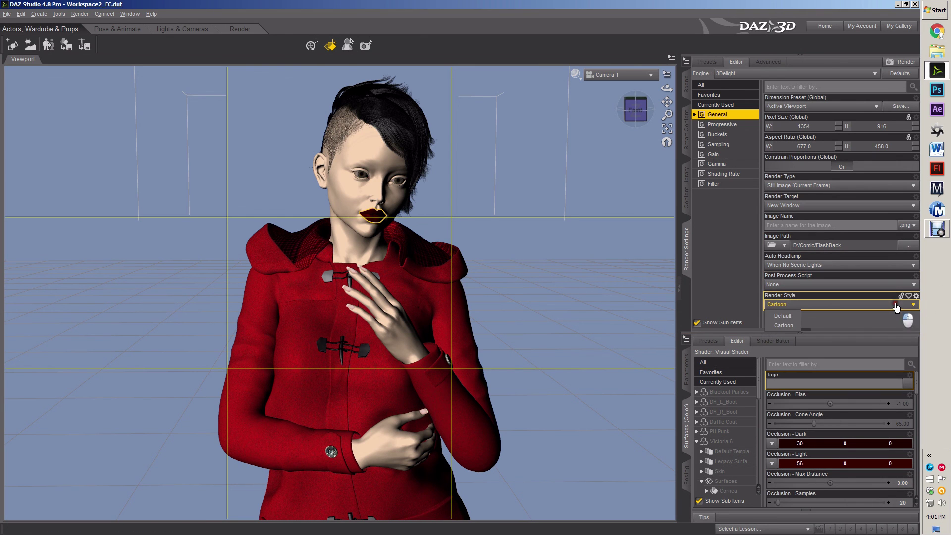
left_click(793, 326)
left_click(727, 246)
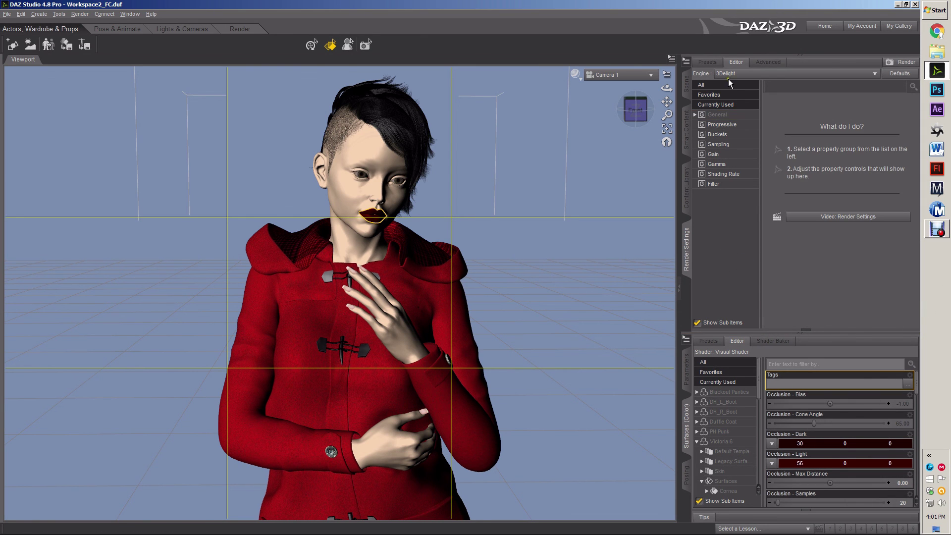
left_click(735, 118)
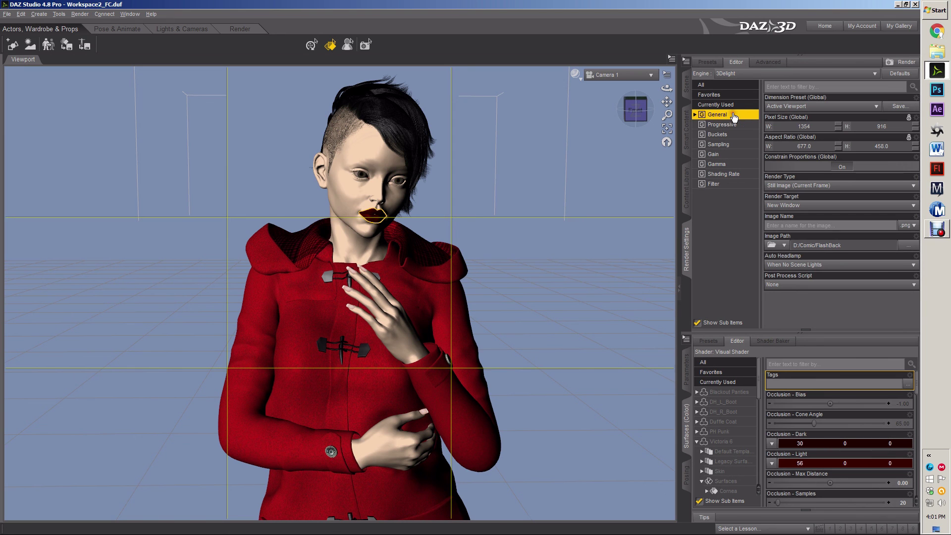
Step: Show the hidden properties in Render Settings and set Render Style to Cartoon
left_click(687, 61)
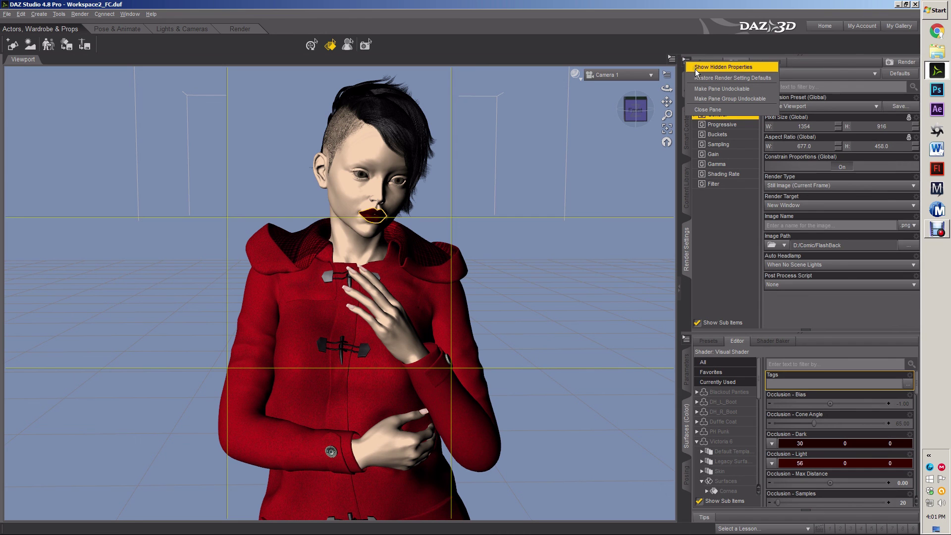
left_click(697, 69)
scroll(859, 209, "down", 3)
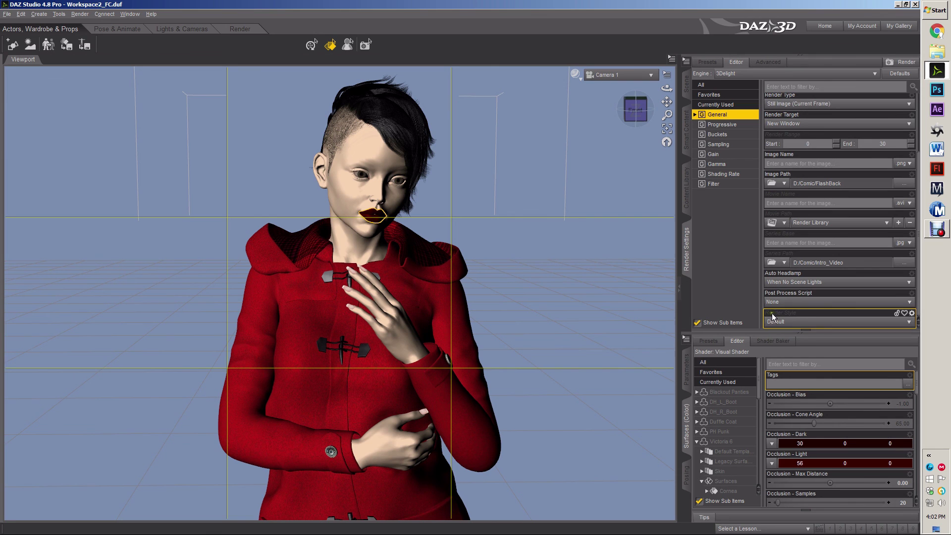
left_click(797, 321)
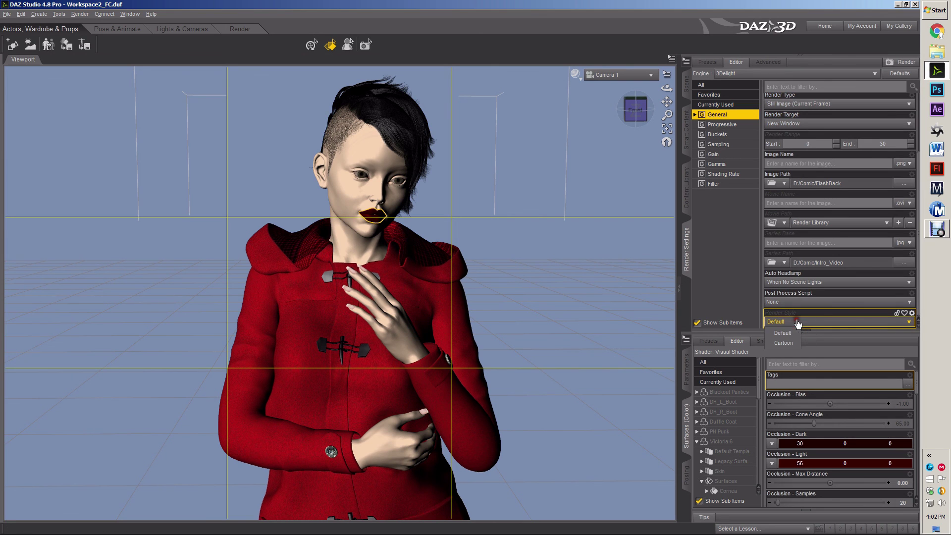
left_click(789, 347)
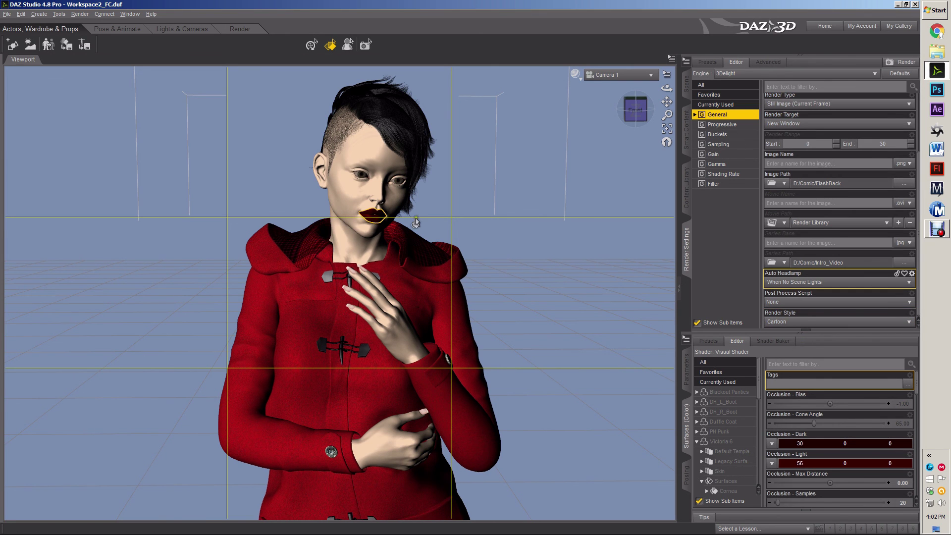
Step: Spot render the figure from head to waist in Camera 1 to check the lip shader in Cartoon style
left_click(365, 45)
key("ctrl+r")
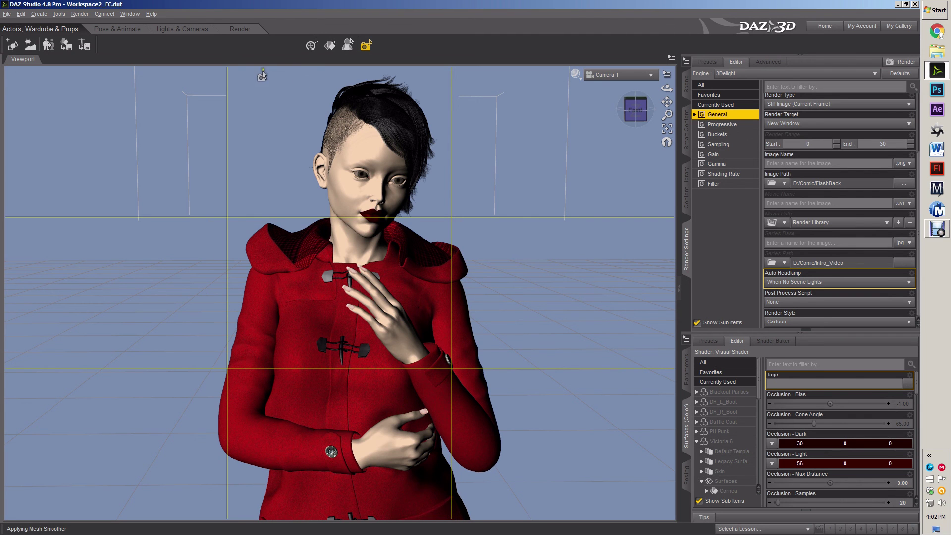
left_click_drag(215, 69, 578, 518)
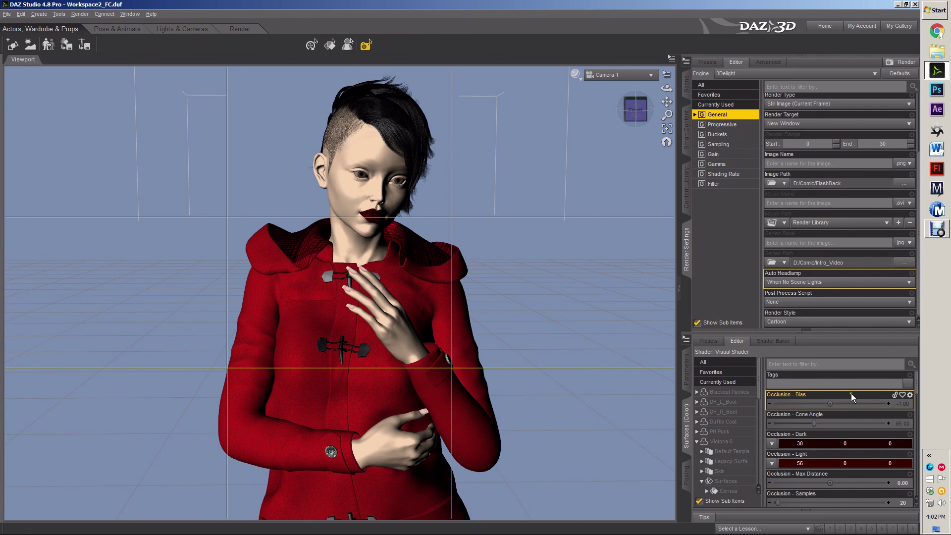
Step: Review the lips' occlusion and bump parameters and browse the Noir and Visual Colour presets among the Visual Style Shaders
scroll(836, 429, "down", 1)
scroll(836, 429, "down", 3)
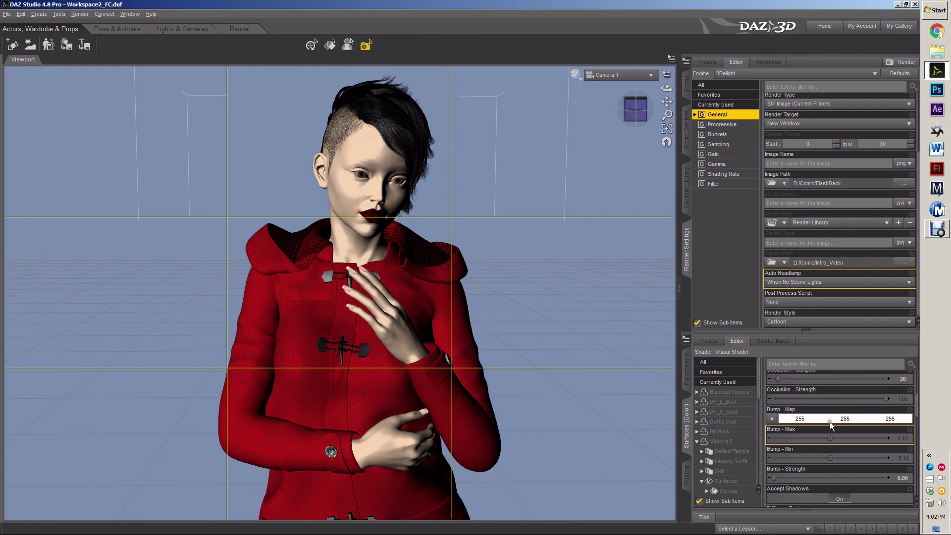
left_click(715, 341)
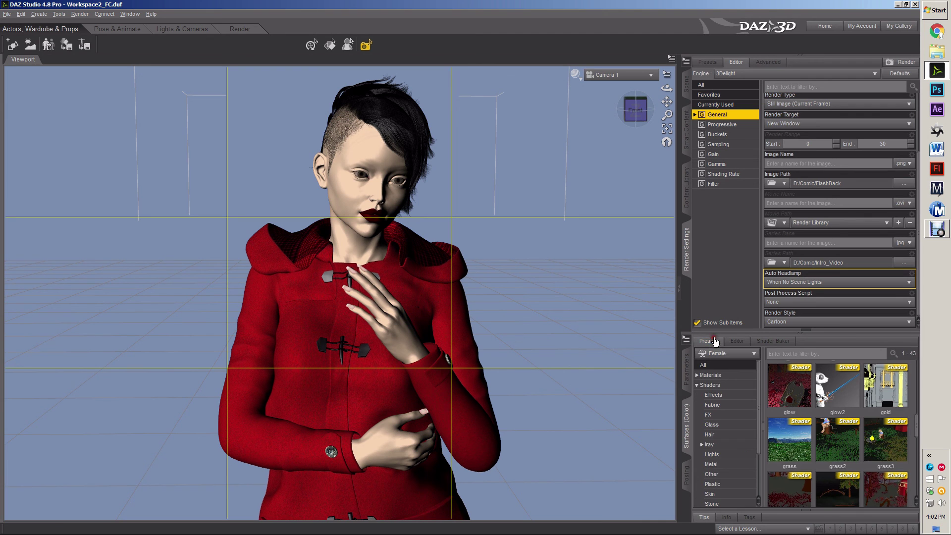
scroll(732, 425, "down", 2)
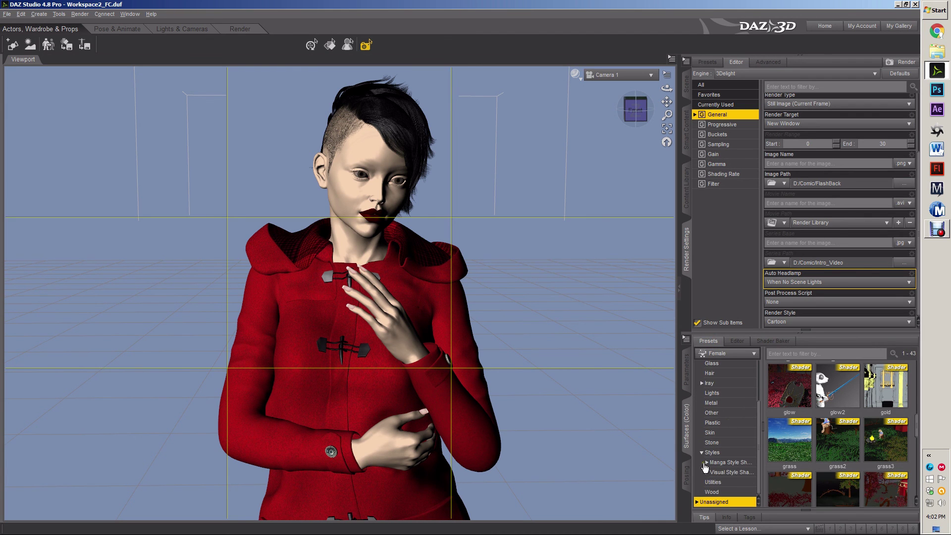
left_click(728, 473)
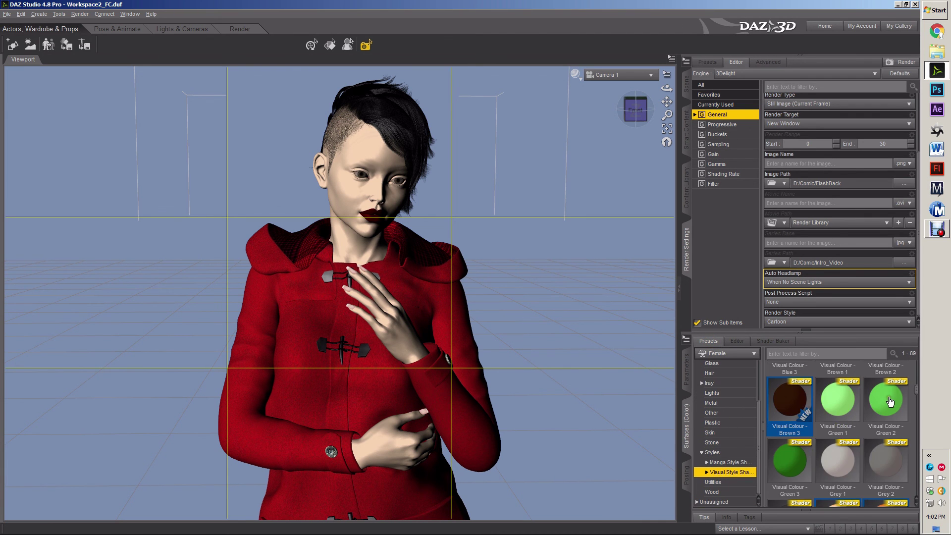
scroll(890, 402, "up", 3)
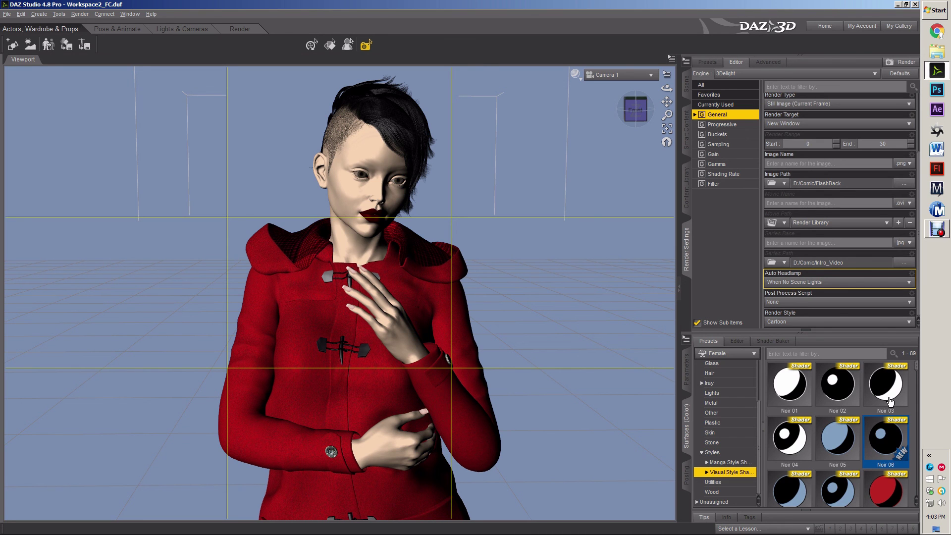
scroll(891, 402, "down", 10)
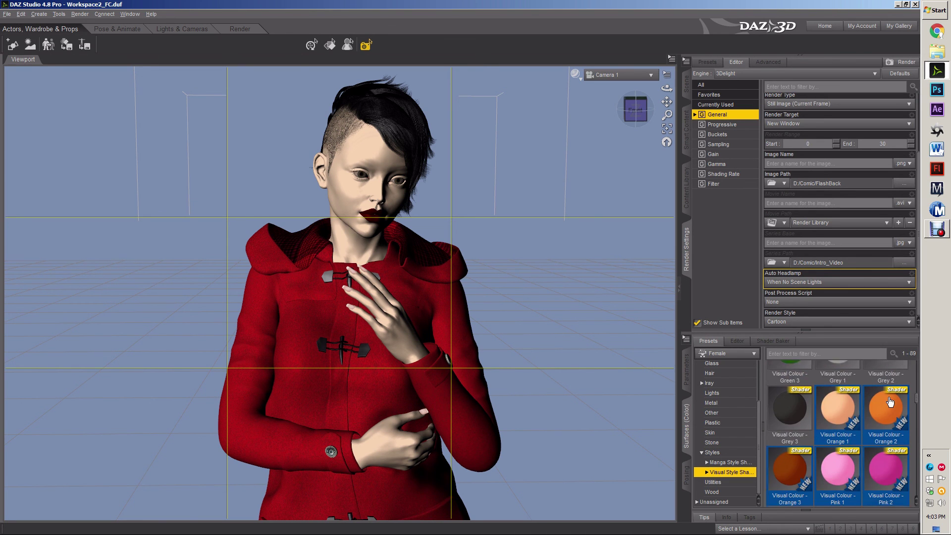
scroll(891, 401, "up", 10)
left_click(737, 341)
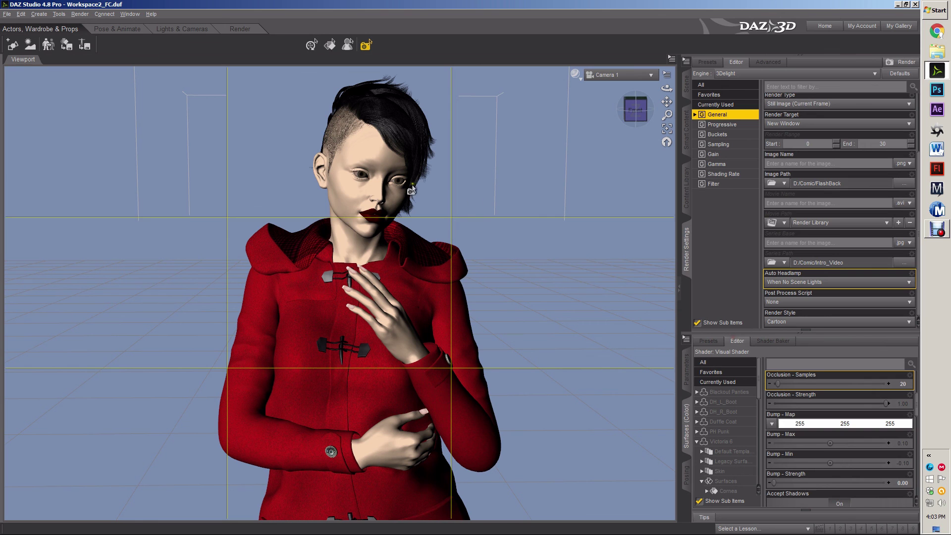
Step: Select the face surface and examine its Manga Style parameters, covering tone shades, screentone tiling and offsets, paper and tone colours, and bump
left_click(328, 46)
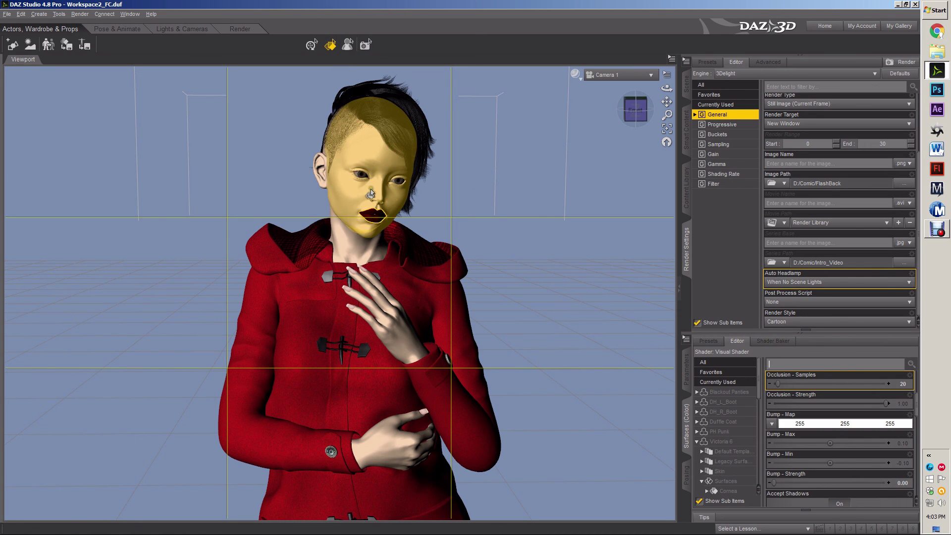
left_click(372, 203)
scroll(837, 411, "up", 4)
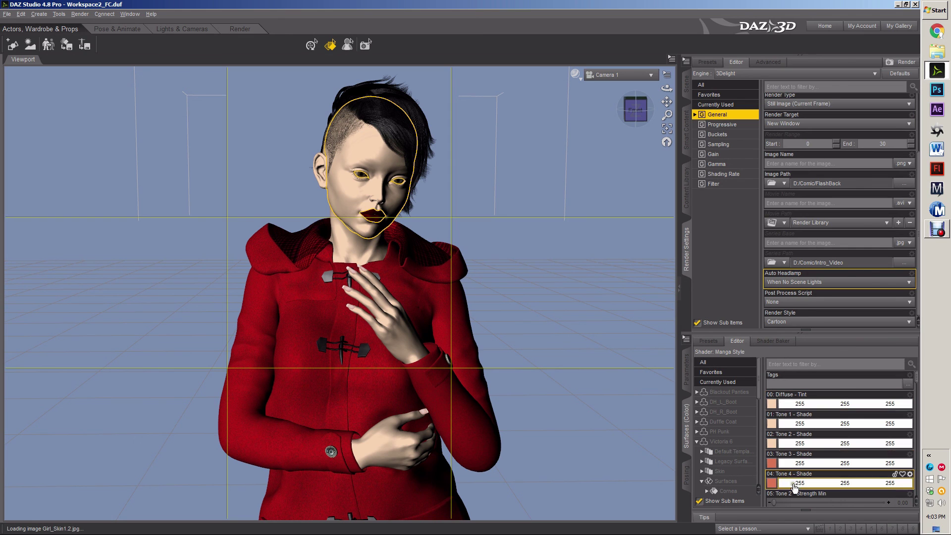
scroll(798, 466, "down", 5)
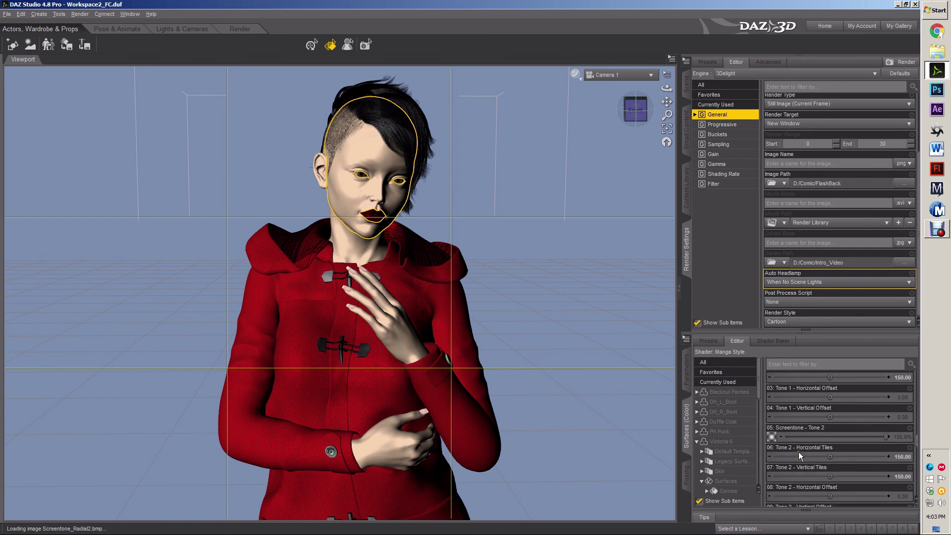
scroll(803, 453, "down", 2)
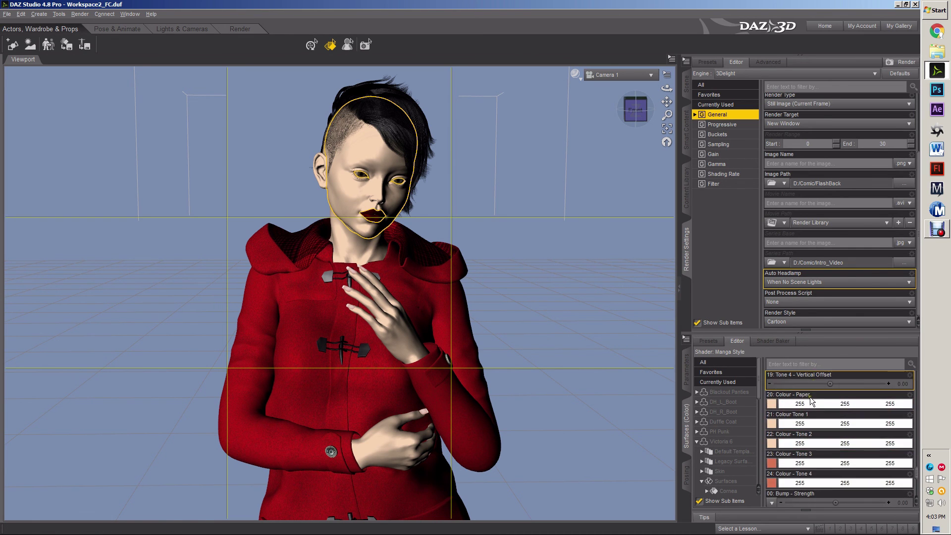
scroll(813, 497, "down", 1)
scroll(811, 448, "up", 9)
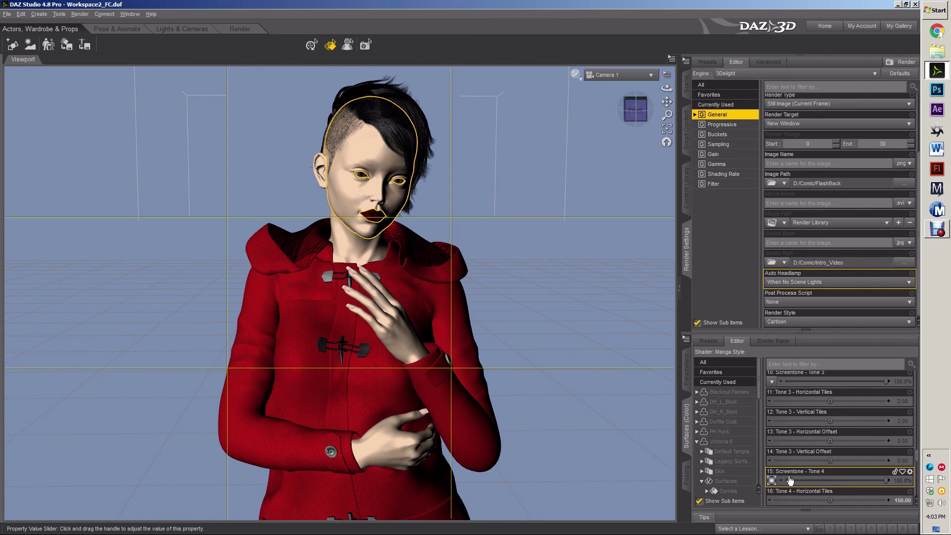
scroll(839, 466, "up", 6)
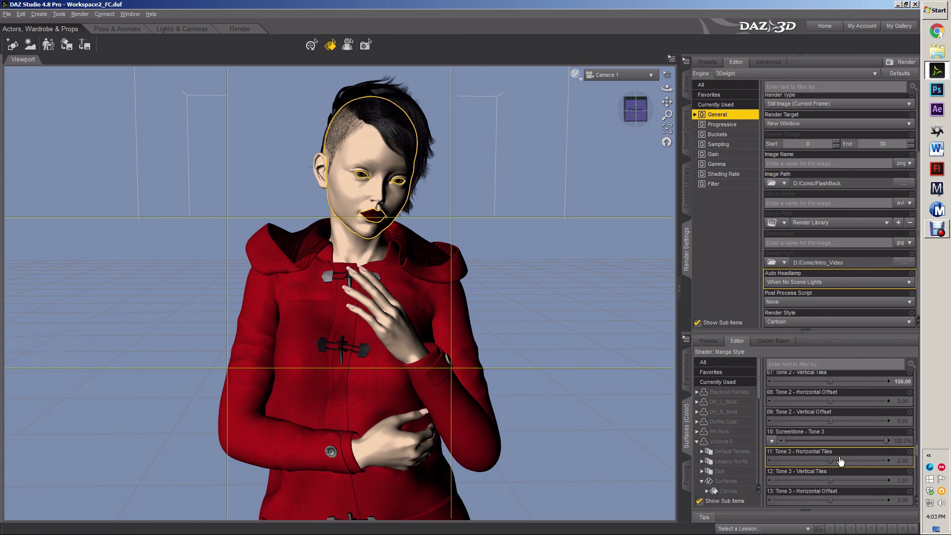
scroll(841, 462, "up", 6)
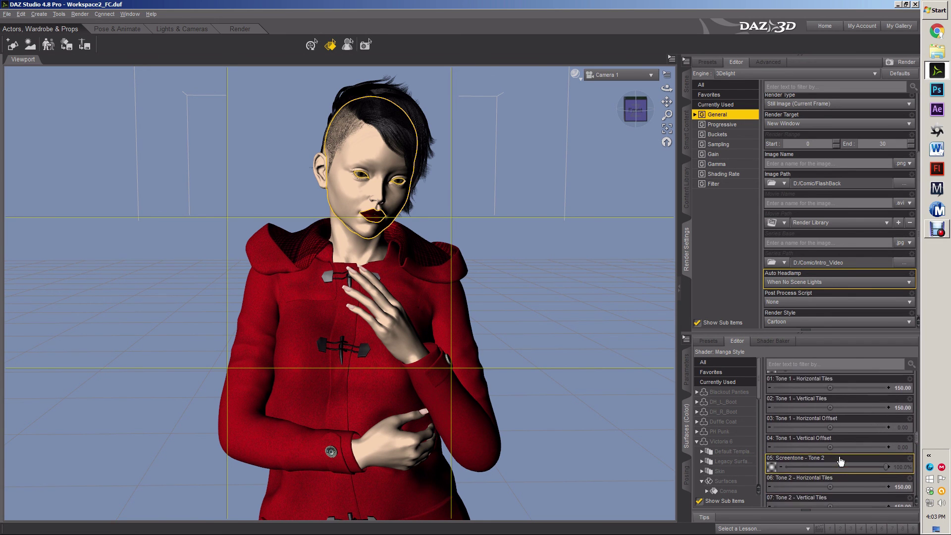
scroll(841, 462, "up", 10)
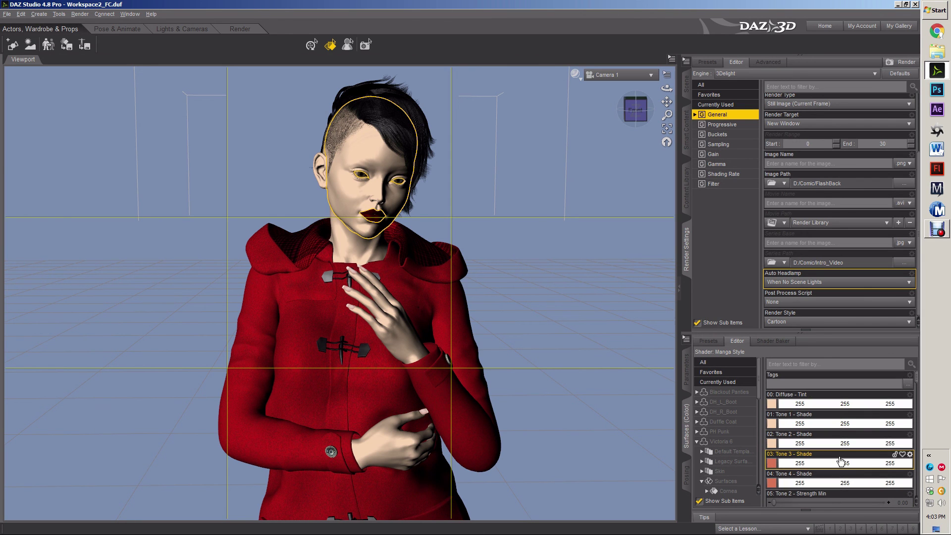
left_click(709, 341)
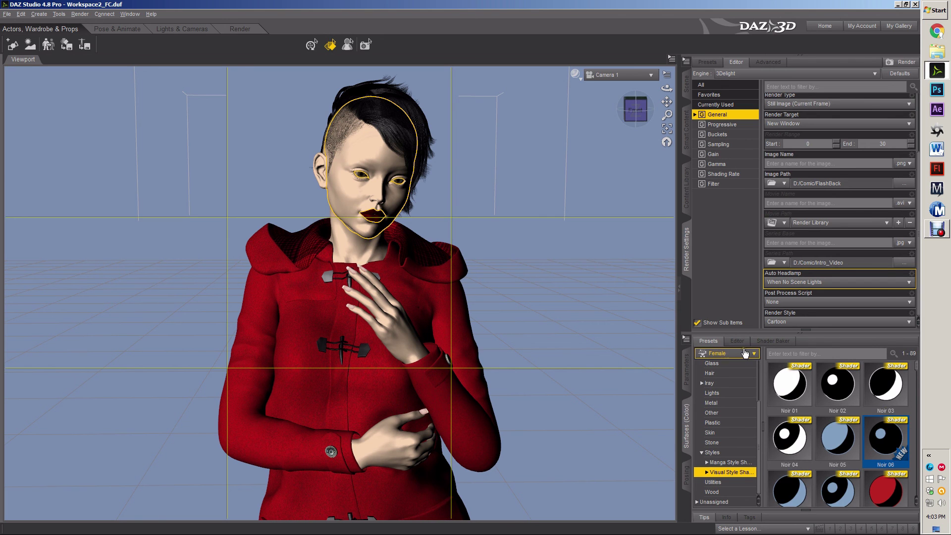
left_click(737, 342)
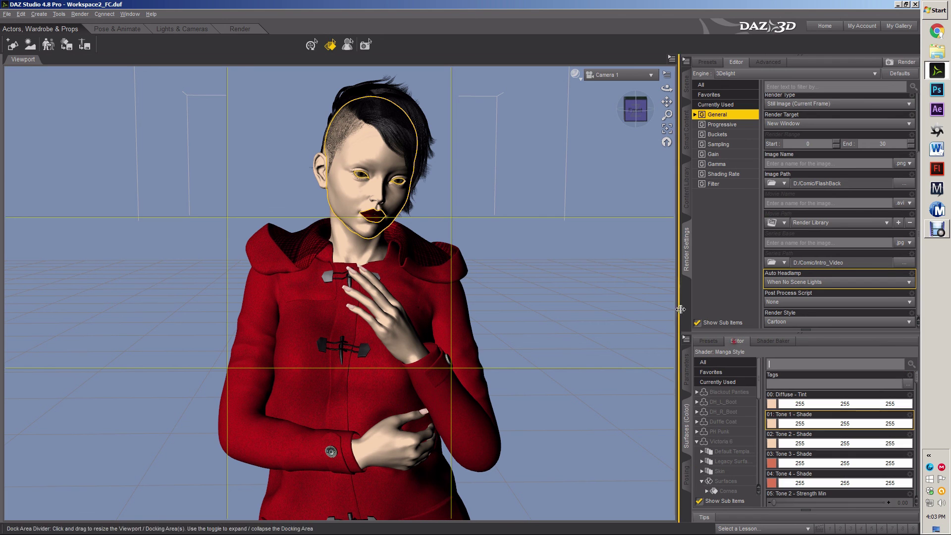
Step: Select the lips surface and examine its Visual Shader occlusion, diffuse, shading and displacement parameters
left_click(377, 217)
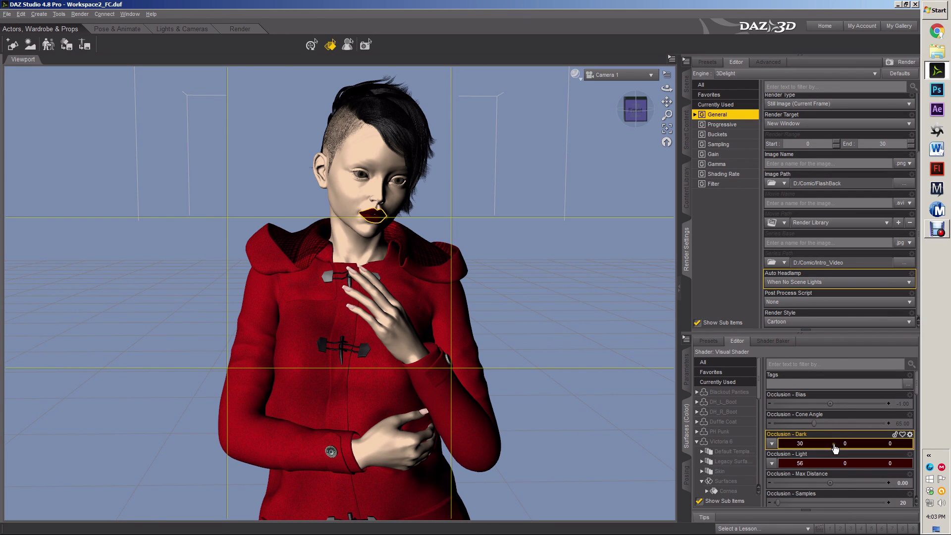
scroll(831, 460, "down", 4)
scroll(831, 461, "down", 7)
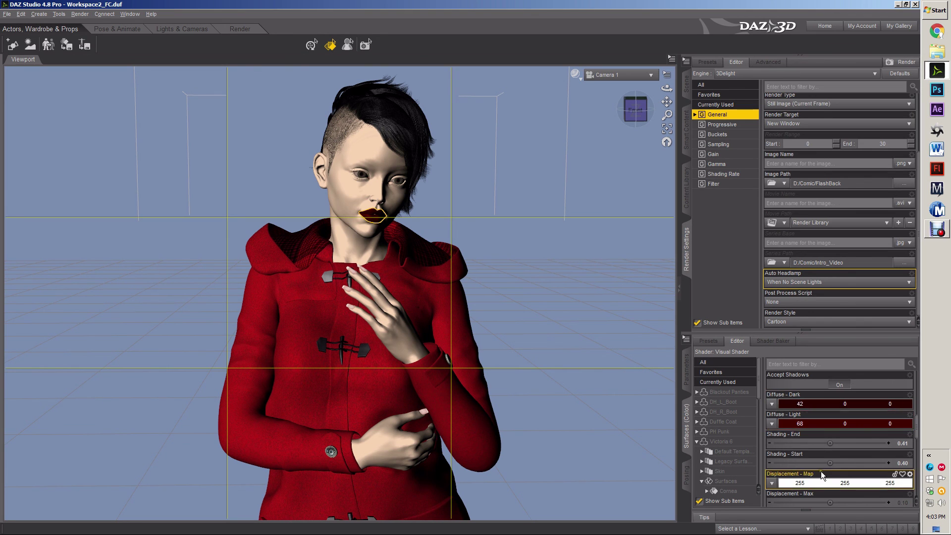
Step: Set the lips' Specular - Colour in the Visual Shader to a brighter red of 215, 0, 0
scroll(822, 472, "down", 7)
scroll(822, 472, "down", 2)
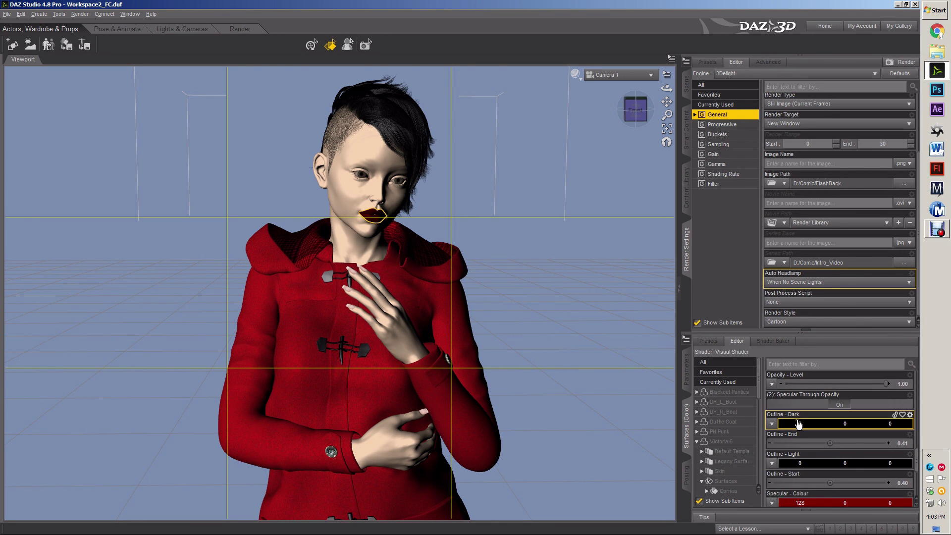
scroll(791, 467, "down", 6)
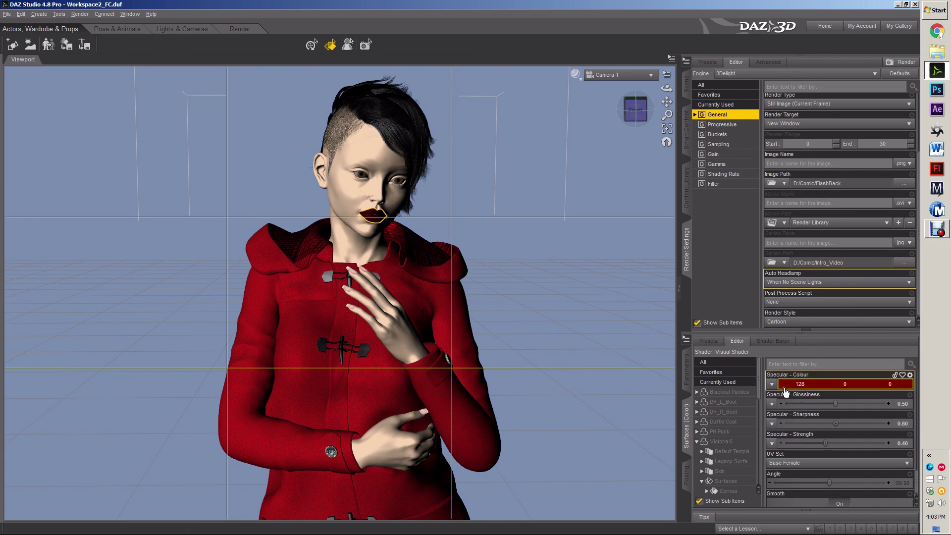
scroll(845, 407, "up", 15)
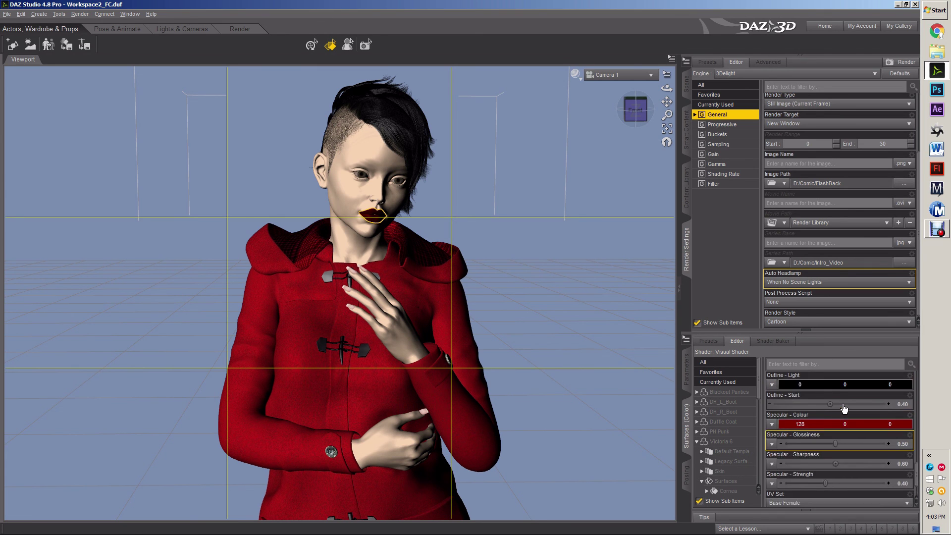
scroll(845, 407, "up", 1)
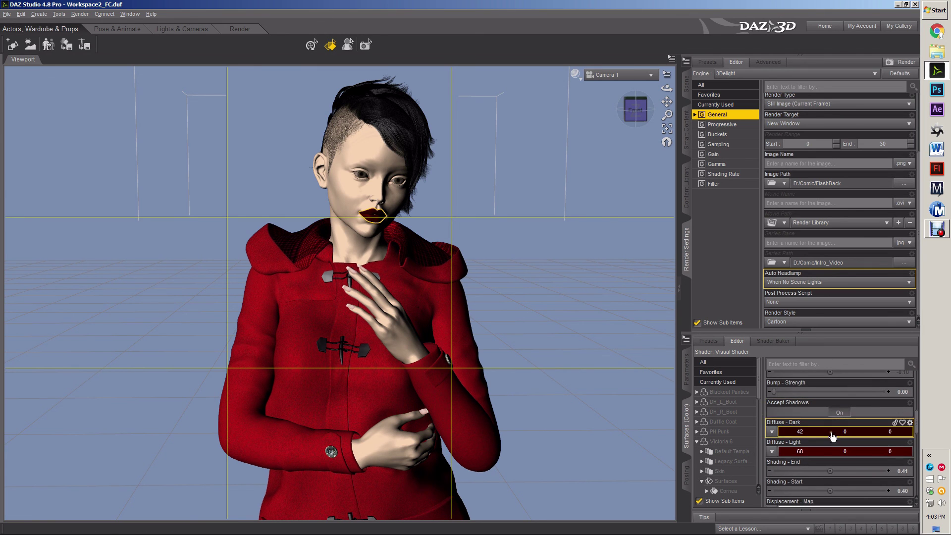
scroll(810, 458, "up", 1)
scroll(811, 458, "down", 8)
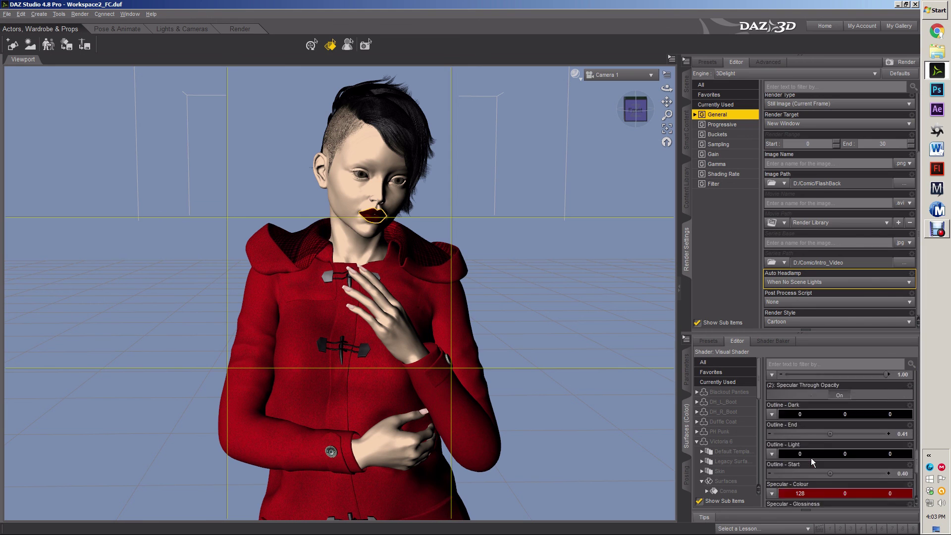
left_click(819, 384)
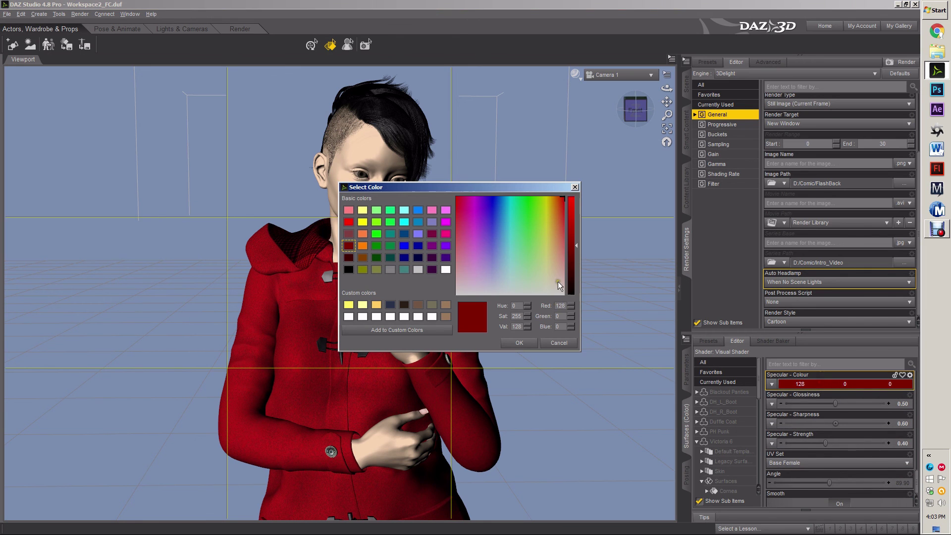
left_click_drag(575, 242, 572, 213)
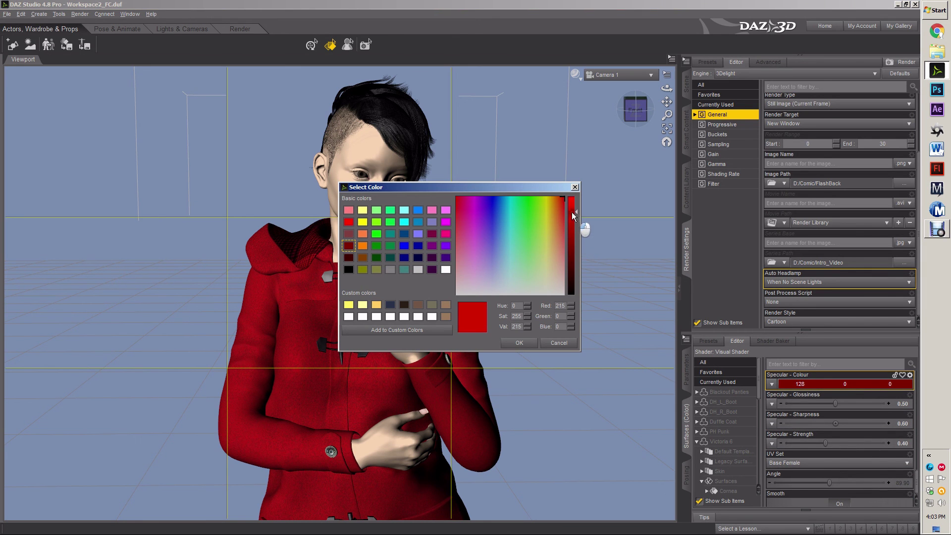
left_click(519, 343)
Step: Spot render the figure's head in Camera 1 to check the lips' specular colour, and clear the render preview
left_click(366, 45)
left_click_drag(289, 135, 427, 255)
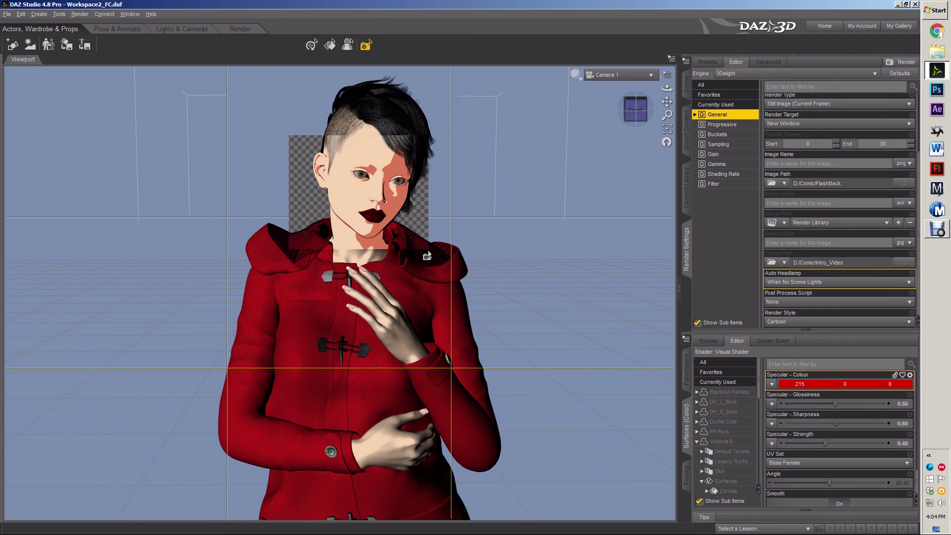
left_click(496, 153)
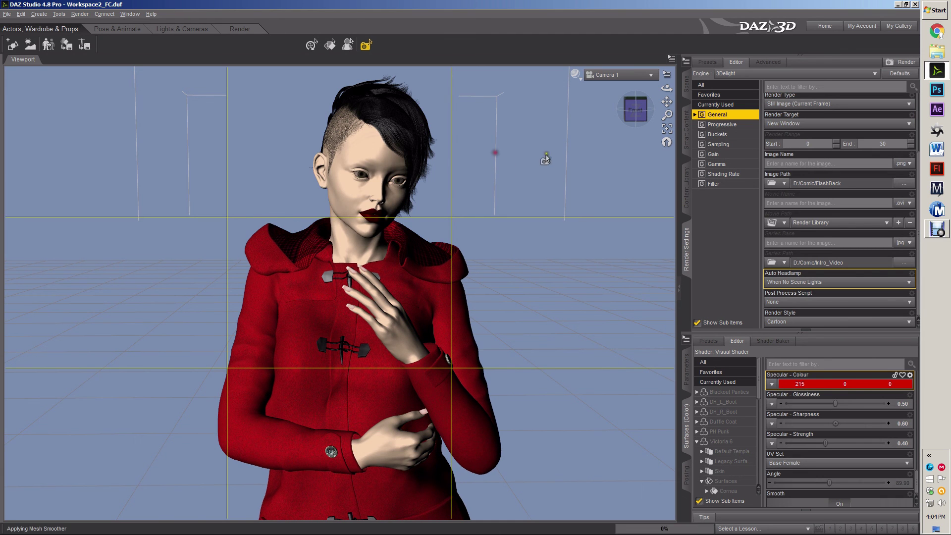
Step: Select the figure and browse the Eyes material presets in its Smart Content, down to the cartoon-style eye presets
left_click(317, 49)
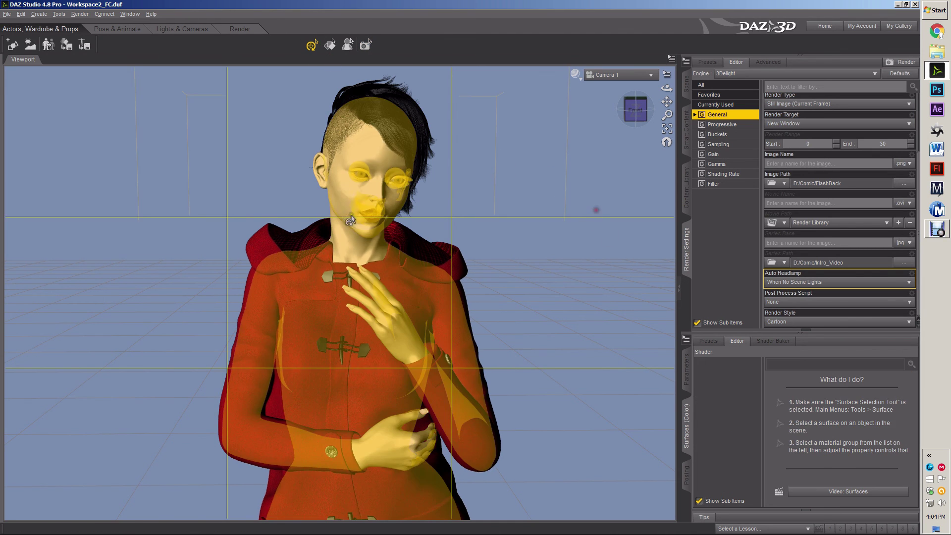
left_click(687, 130)
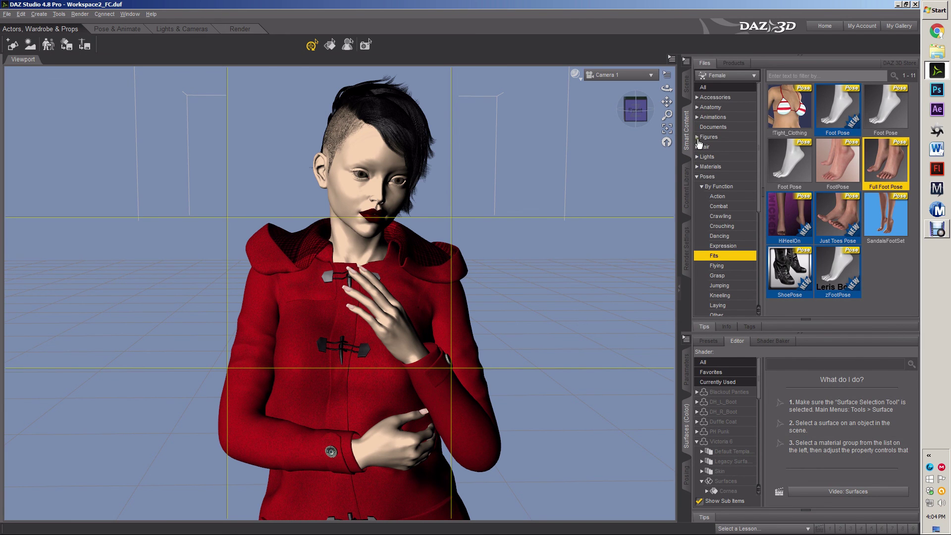
left_click(697, 167)
left_click(708, 186)
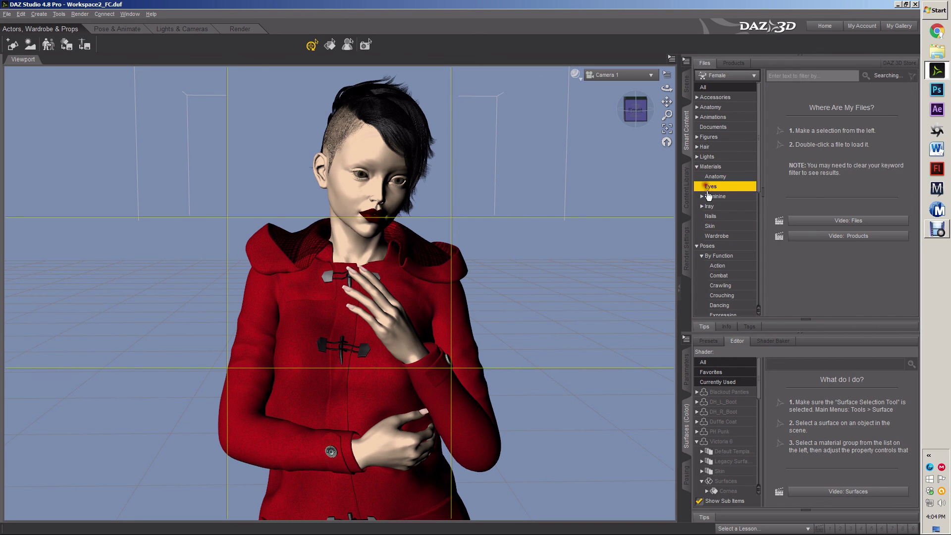
scroll(899, 162, "down", 10)
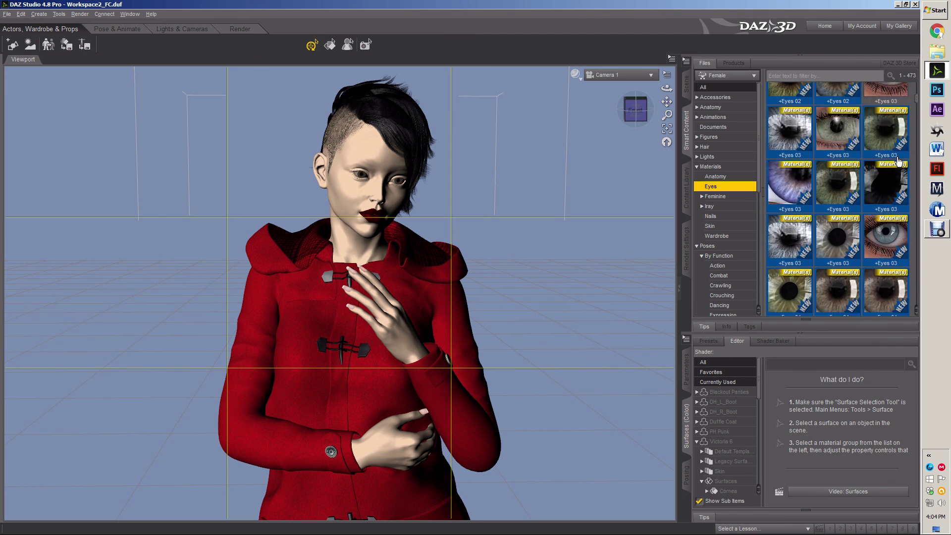
scroll(898, 161, "down", 10)
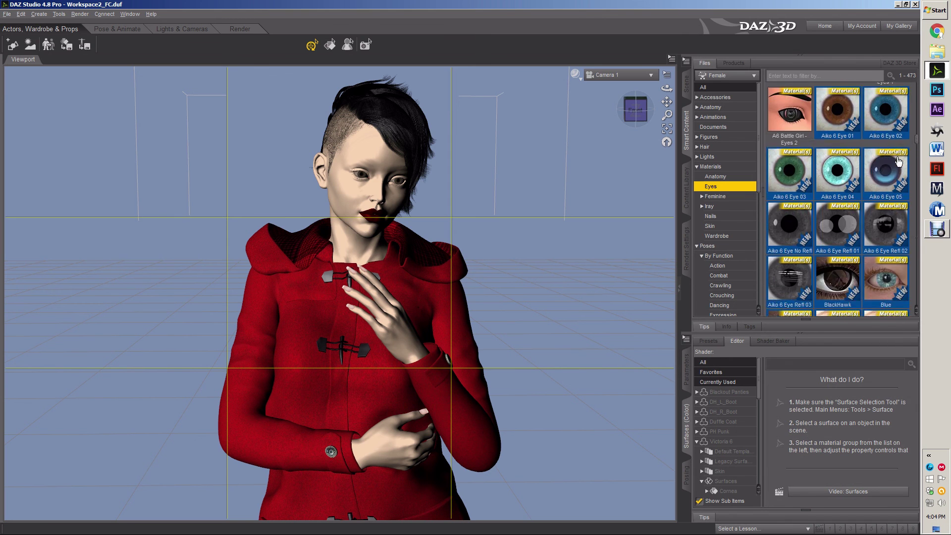
scroll(898, 161, "down", 10)
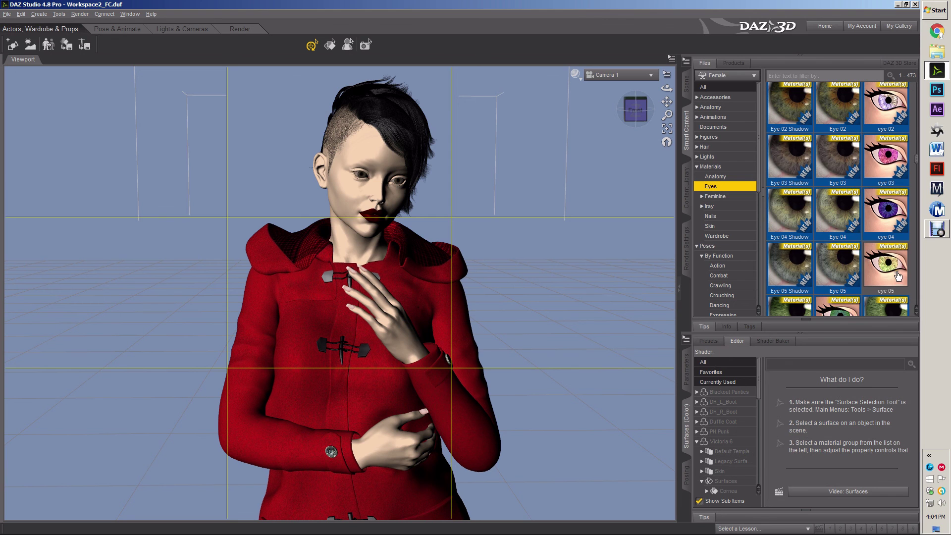
scroll(888, 218, "up", 5)
scroll(885, 205, "down", 2)
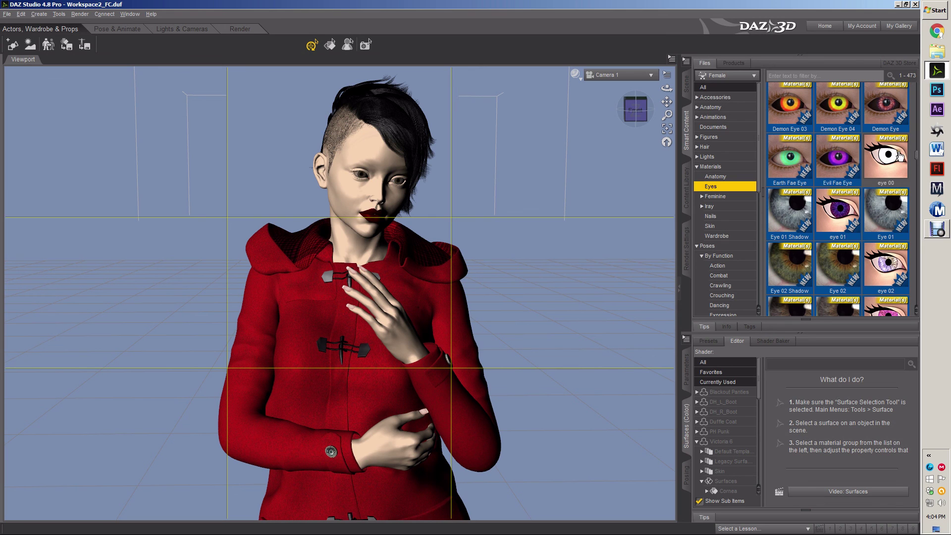
mouse_move(883, 166)
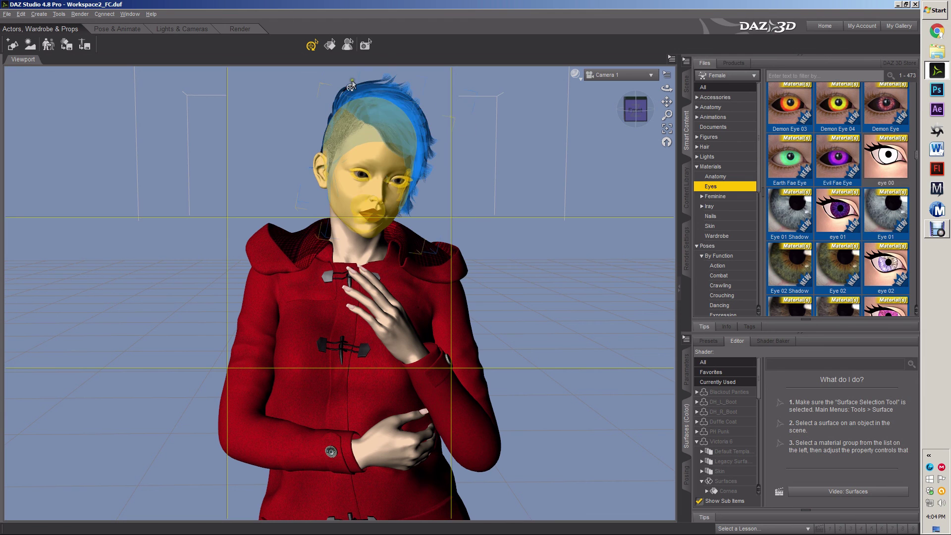
Step: Select the EyeReflection, Irises, Pupils, Sclera, Lacrimals and Tear surfaces in turn and examine their coverage and shader parameters
left_click(330, 44)
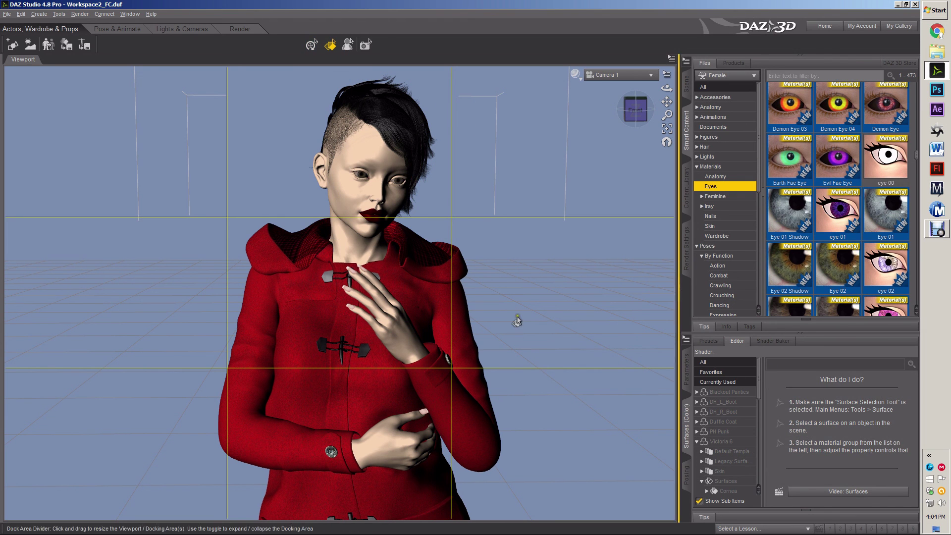
left_click(359, 175)
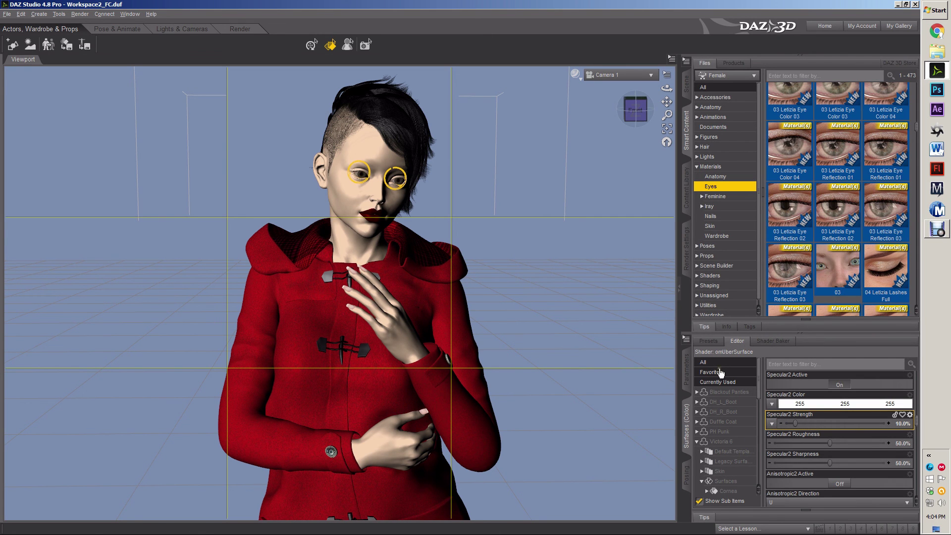
scroll(746, 413, "down", 5)
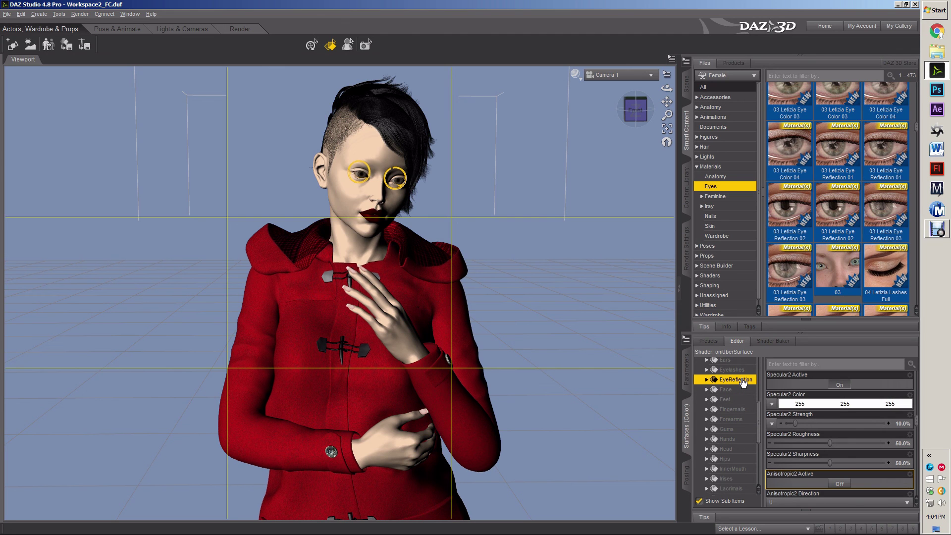
left_click(726, 479)
scroll(741, 432, "down", 3)
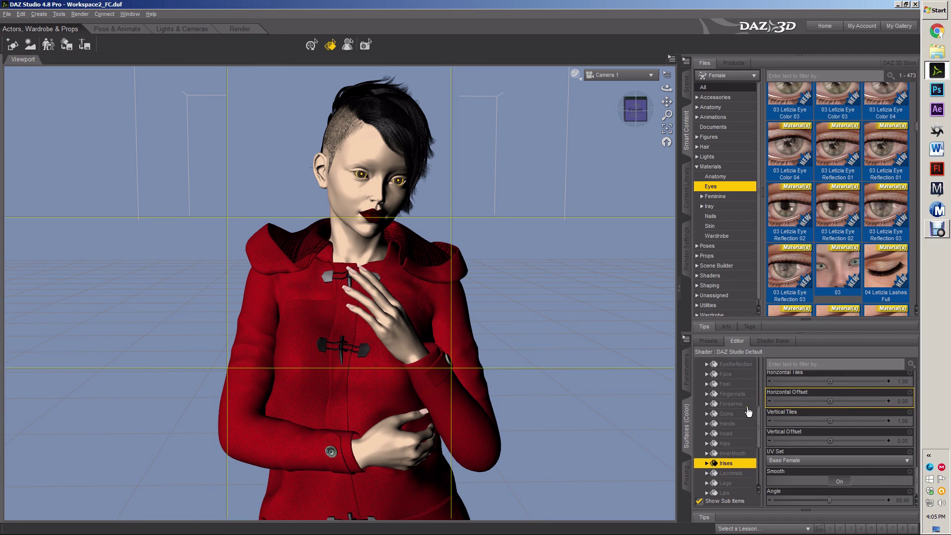
scroll(740, 433, "down", 6)
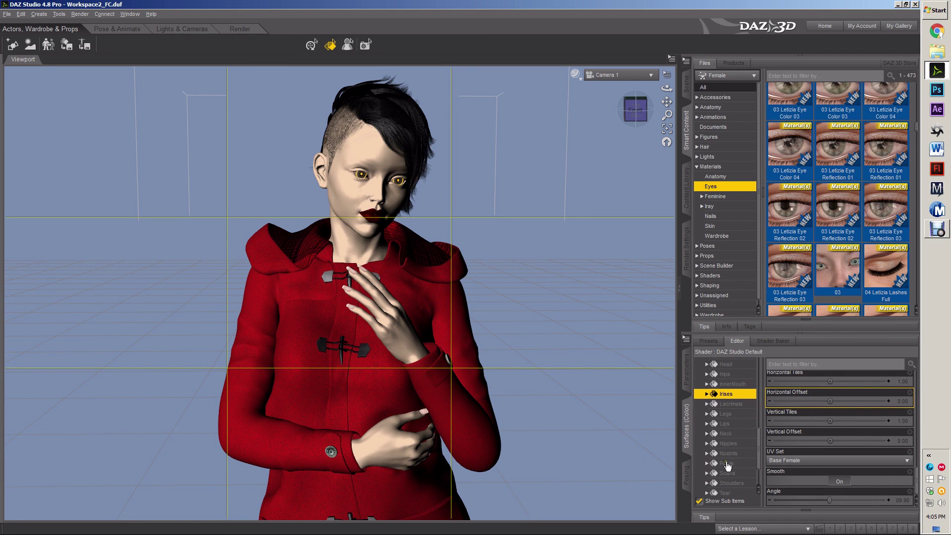
left_click(727, 464)
left_click(728, 474)
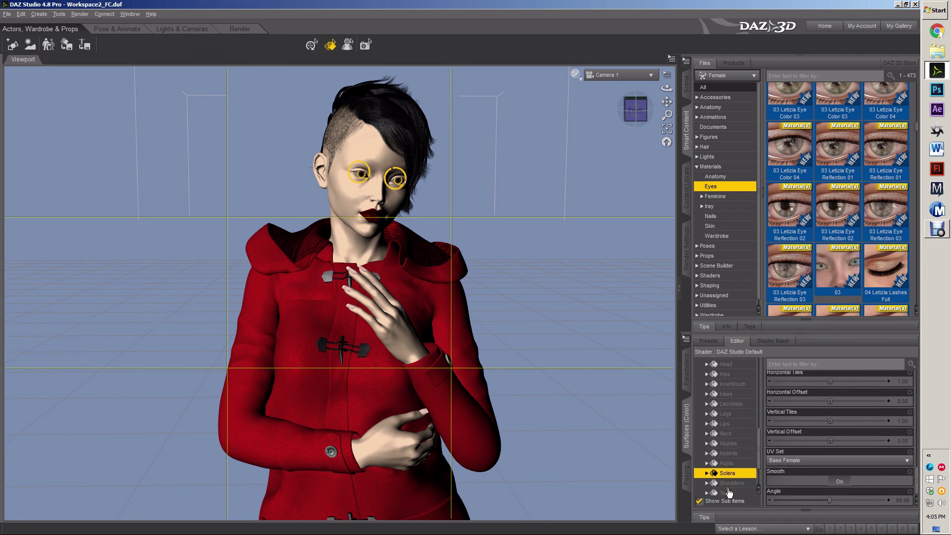
scroll(741, 438, "down", 3)
left_click(732, 376)
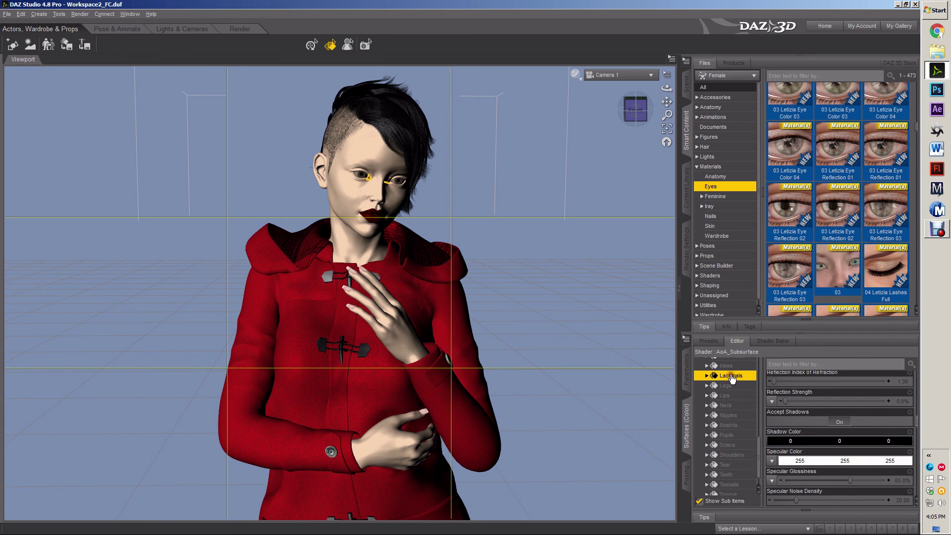
left_click(729, 466)
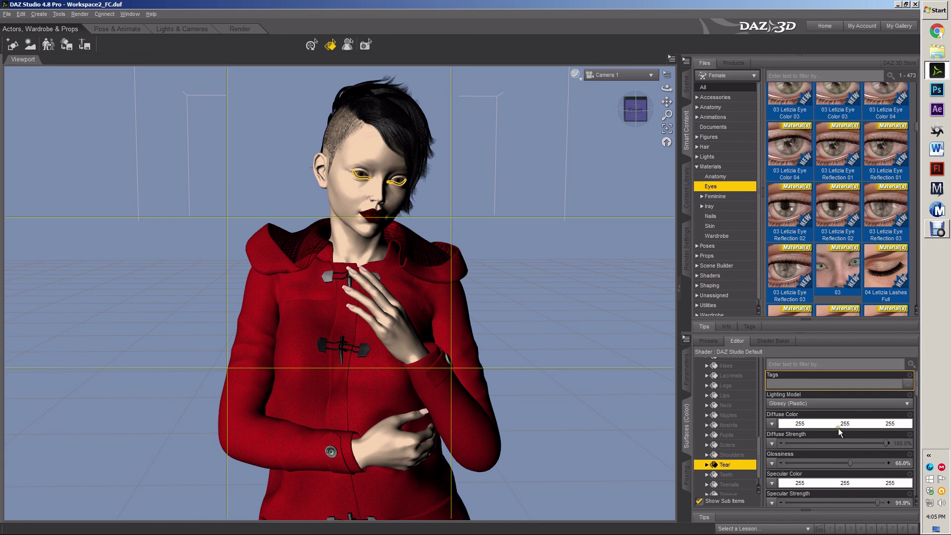
scroll(840, 421, "down", 2)
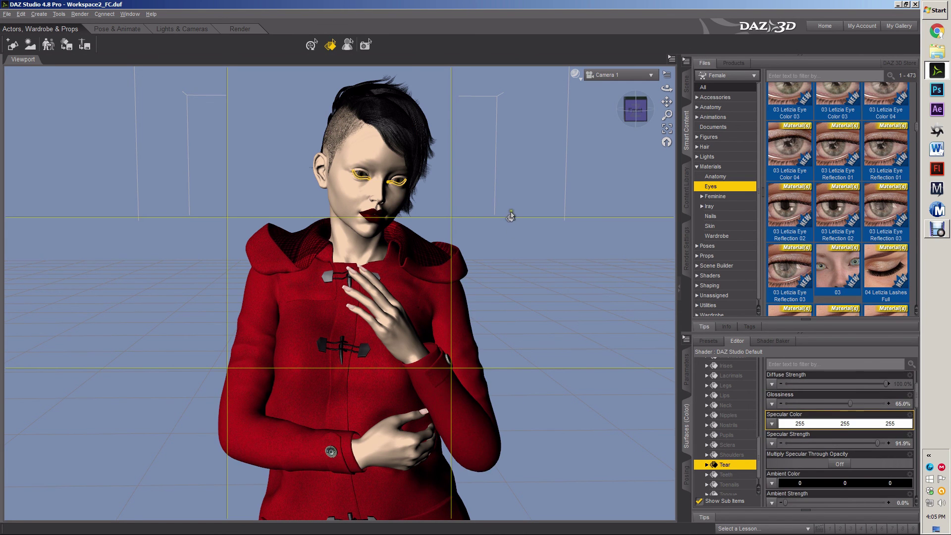
Step: Select the eyelashes in a close view of the face and inspect the image list for their Opacity Strength map
scroll(510, 215, "up", 10)
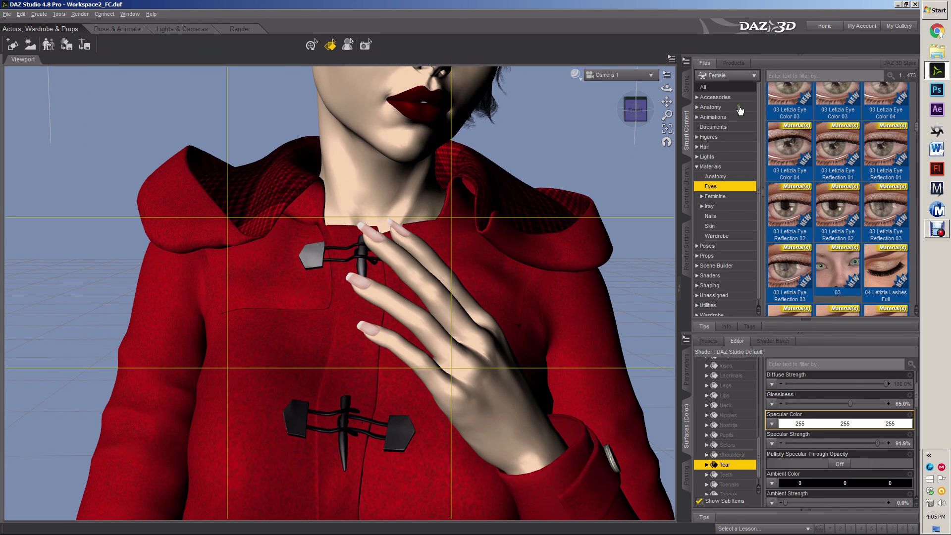
left_click_drag(666, 102, 668, 83)
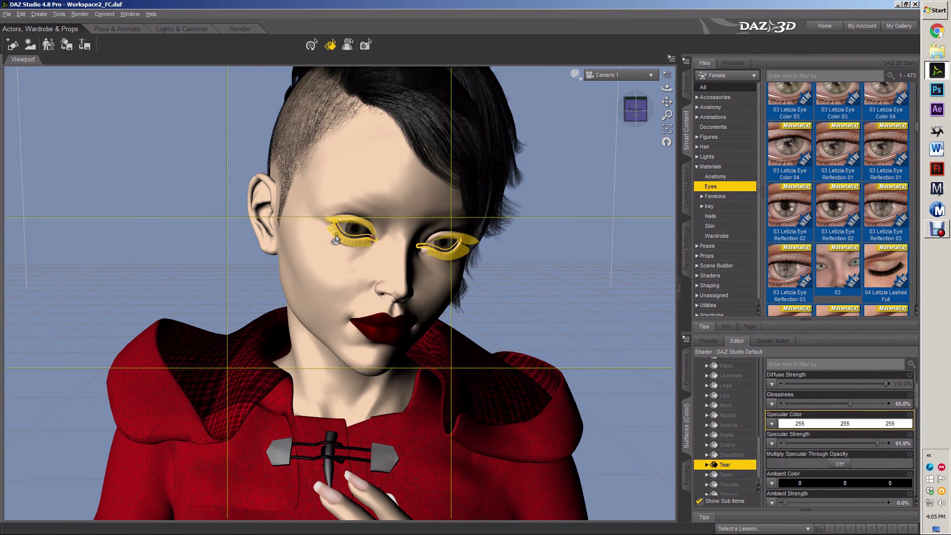
left_click(349, 253)
mouse_move(771, 430)
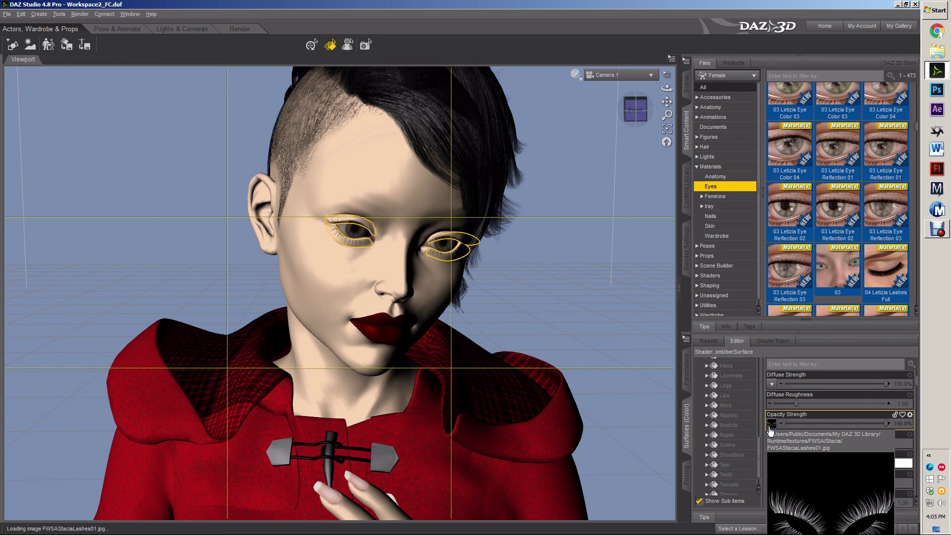
left_click(771, 425)
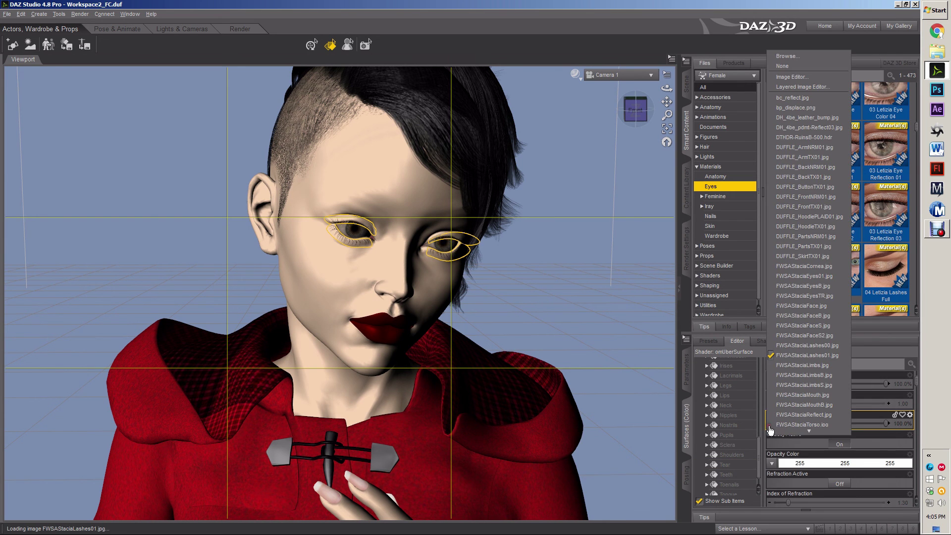
left_click(601, 383)
left_click(605, 388)
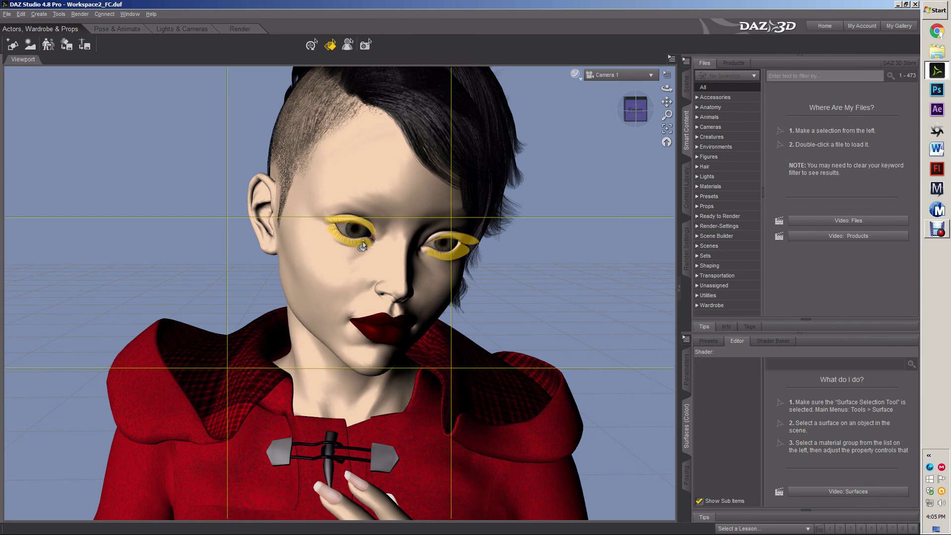
left_click(390, 242)
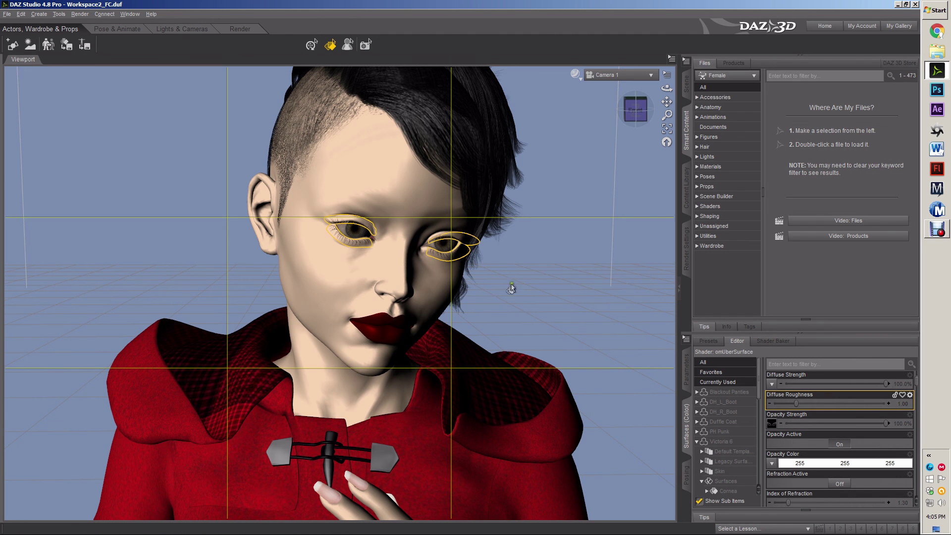
Step: Select and deselect the face surface, and select the figure's head with the Universal tool
left_click(413, 235)
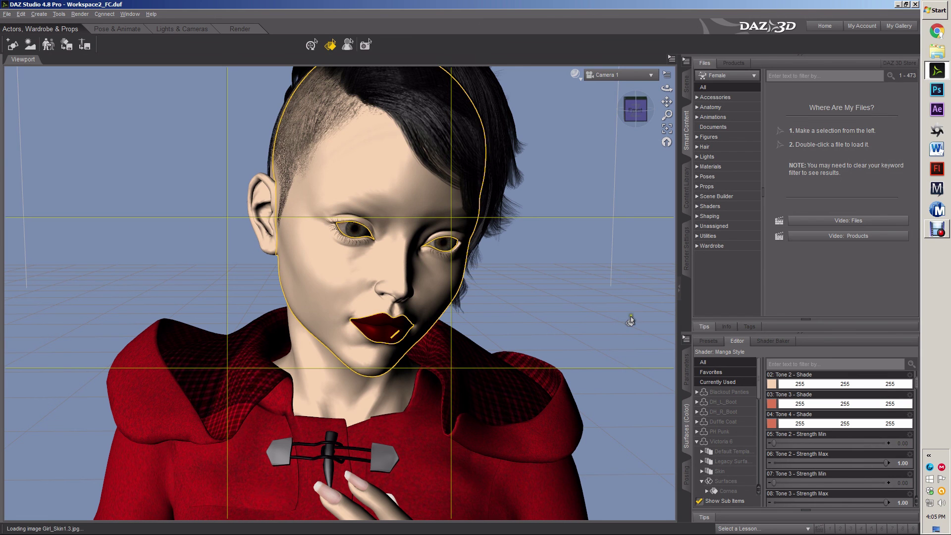
left_click(630, 322)
key("ctrl+u")
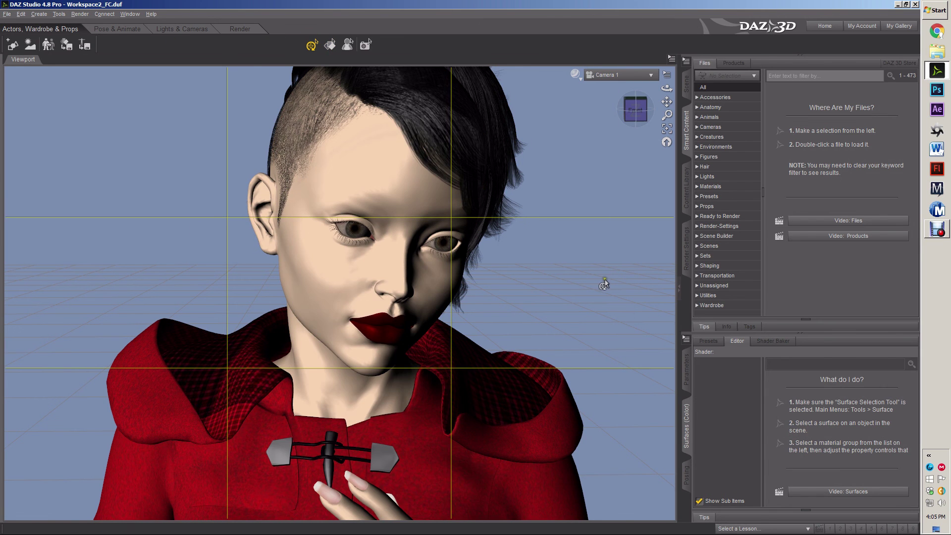
left_click(393, 285)
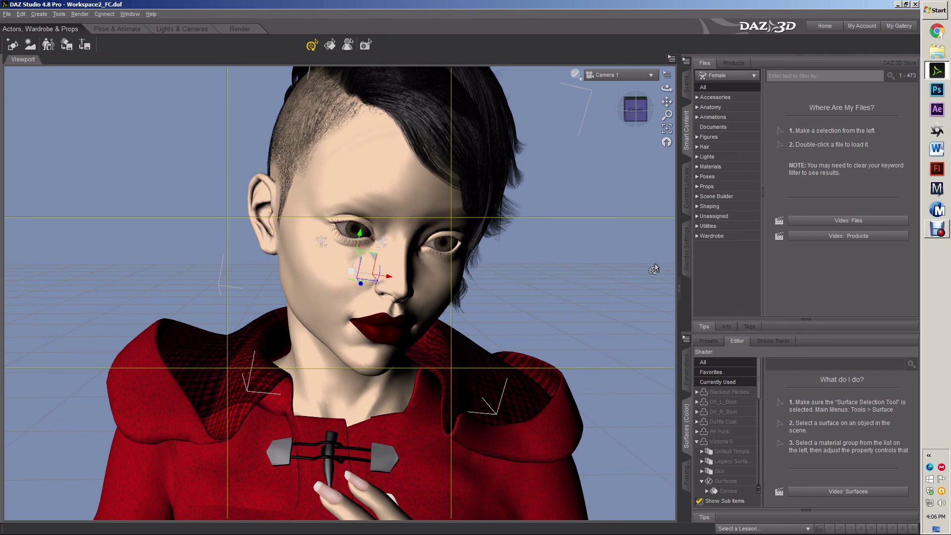
Step: Find the cartoon-style eyes among the figure's Eyes material presets and show the eye 18 preset in the Content Library
scroll(649, 268, "down", 5)
scroll(649, 268, "up", 8)
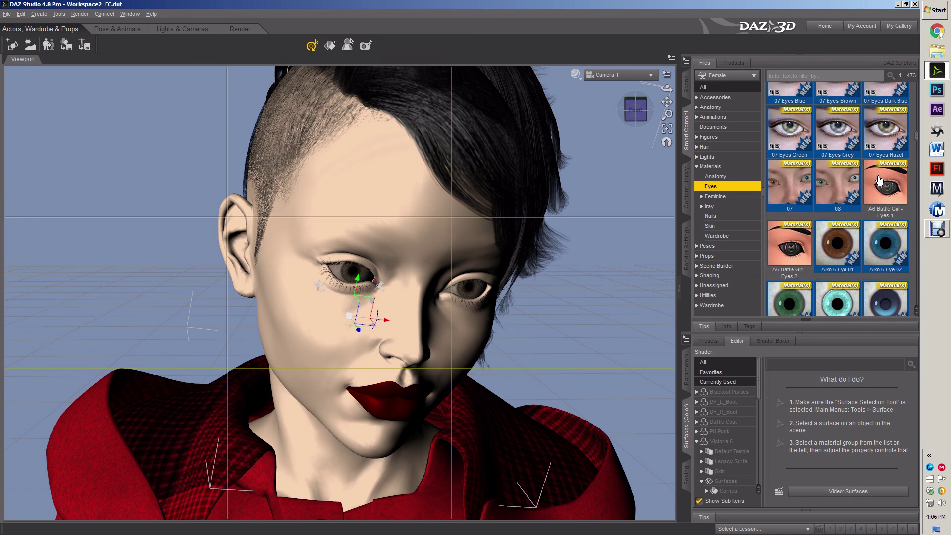
scroll(880, 180, "down", 10)
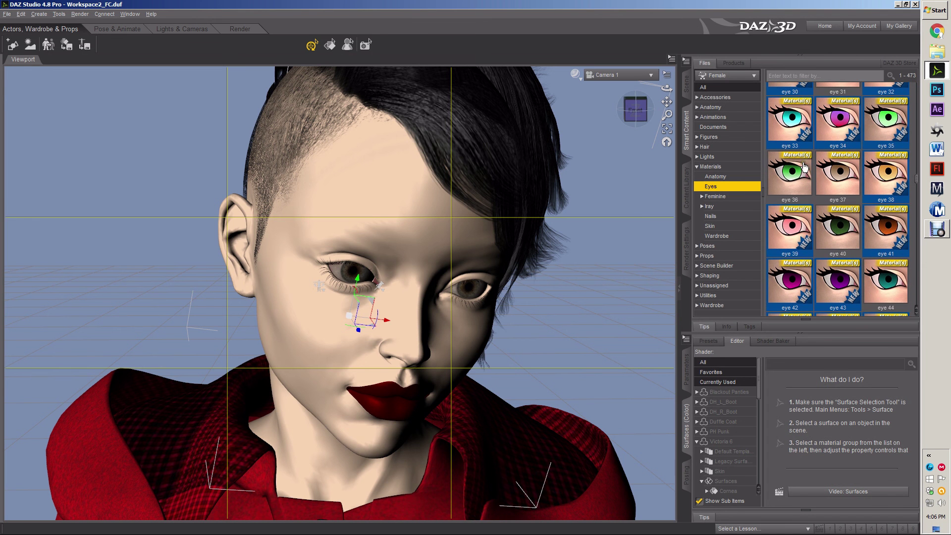
scroll(818, 214, "up", 10)
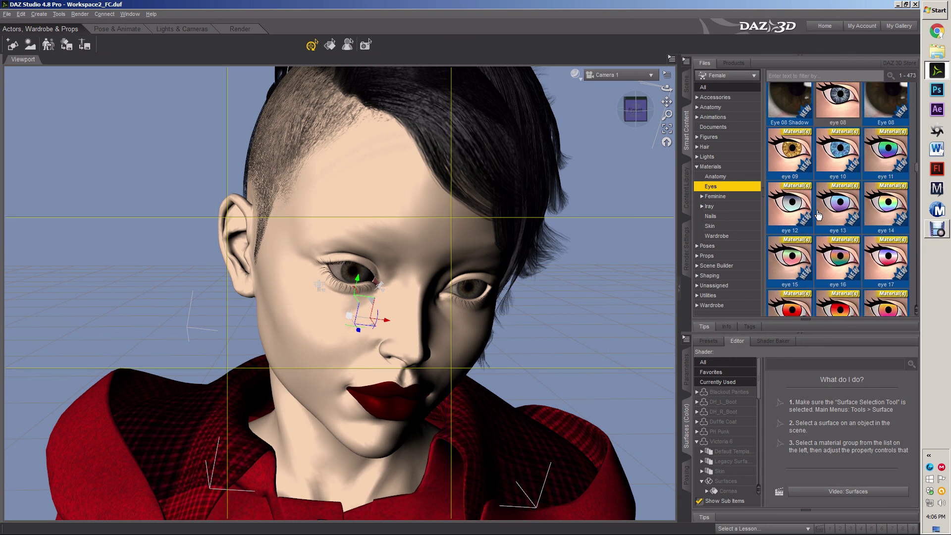
scroll(823, 206, "down", 3)
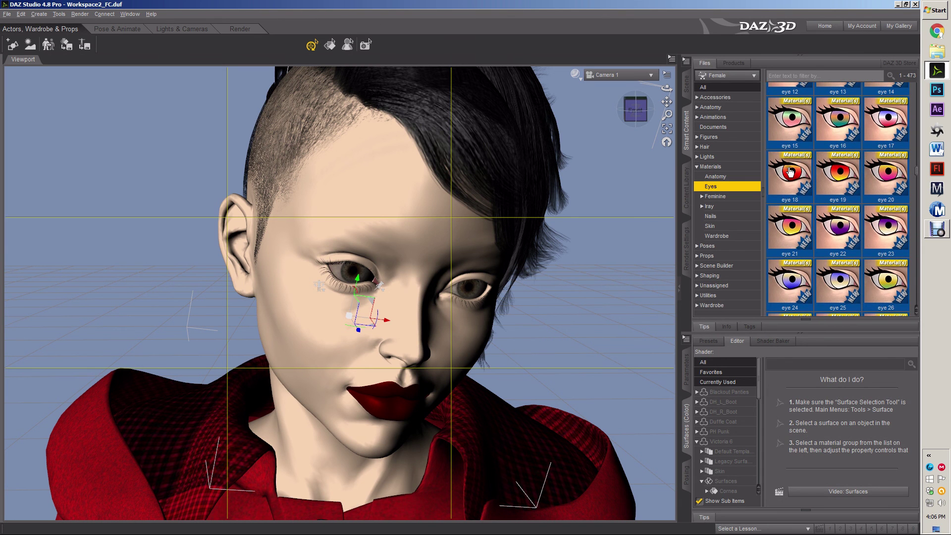
right_click(791, 172)
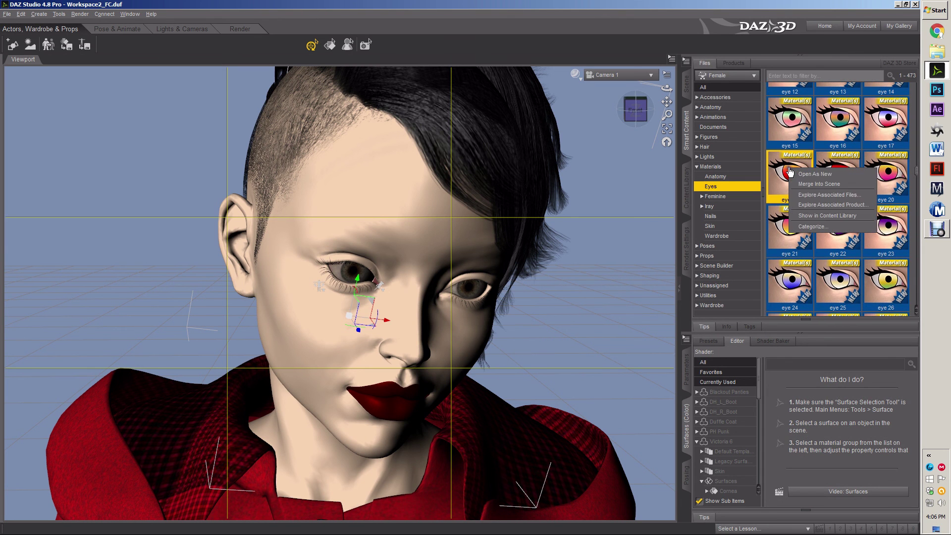
left_click(832, 217)
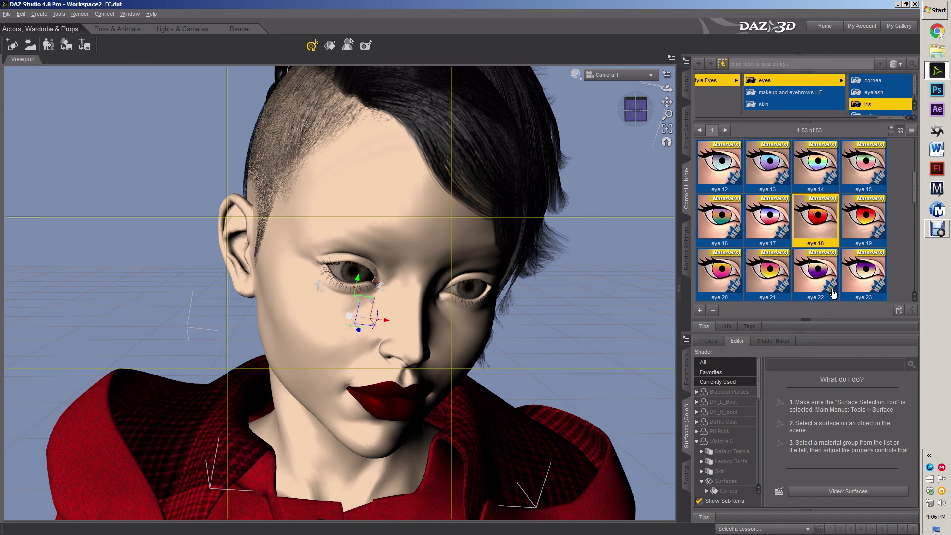
Step: Show the eye 18 preset under its product, DG Toon Style Eyes for Genesis 2 Female(s), and locate that entry in the product list
right_click(818, 163)
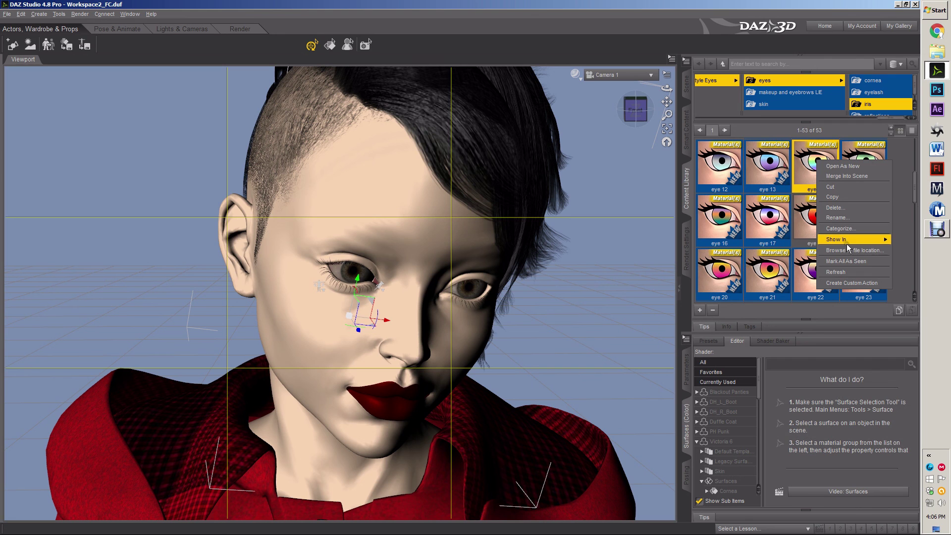
mouse_move(849, 248)
left_click(791, 254)
right_click(809, 219)
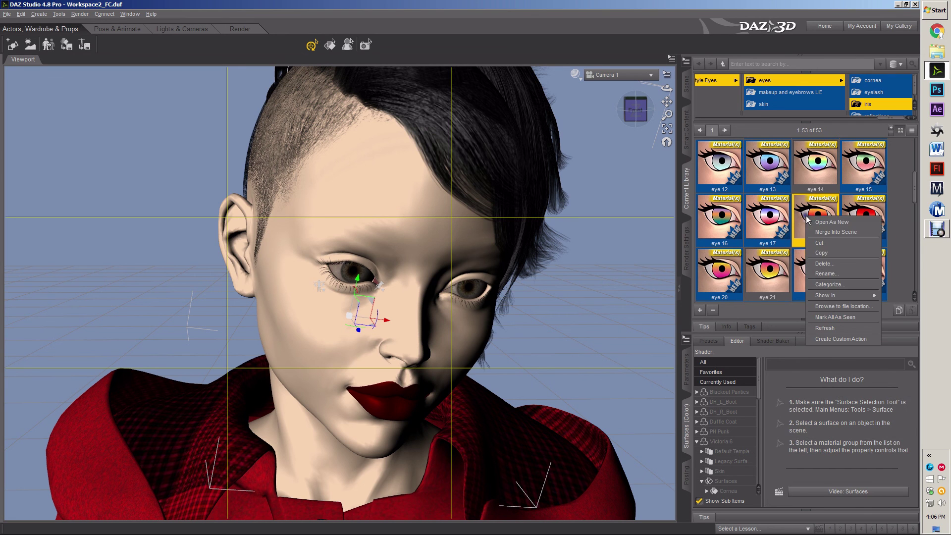
left_click(756, 315)
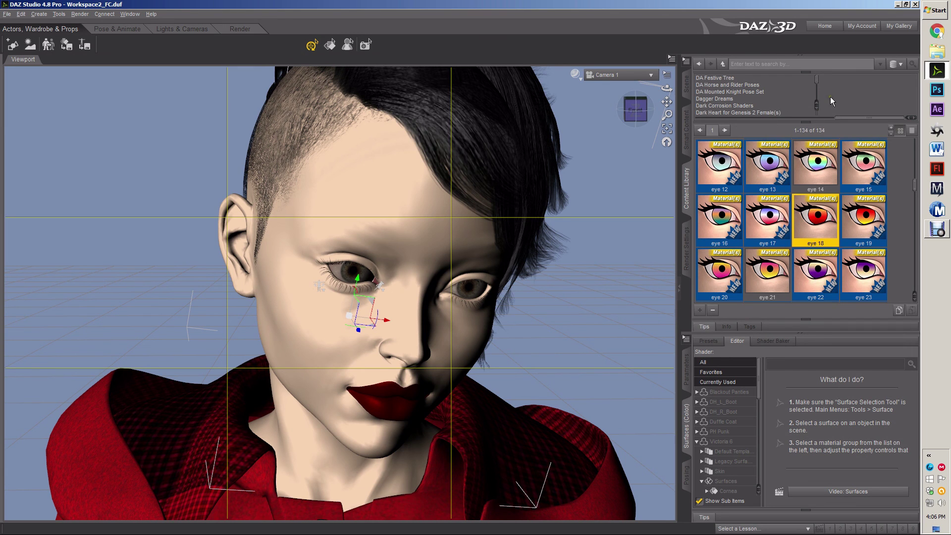
scroll(821, 106, "down", 1)
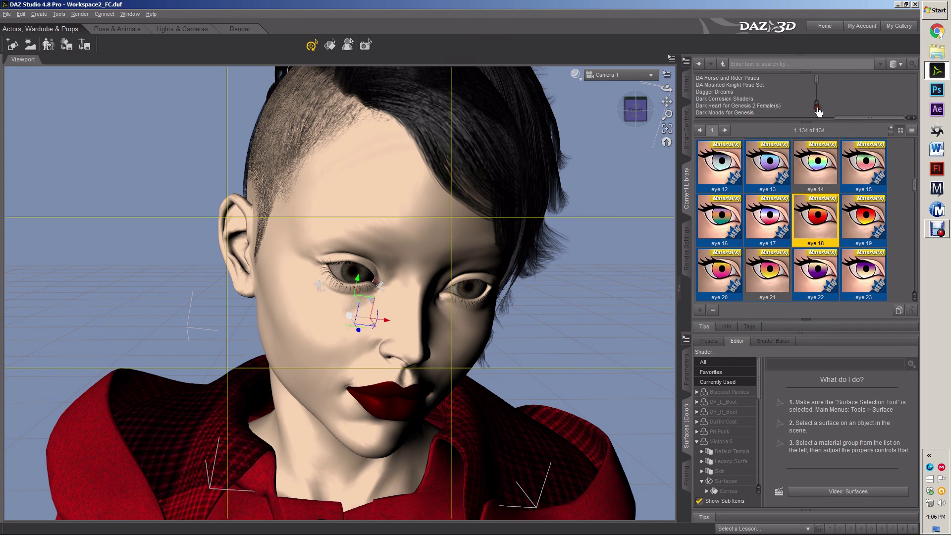
left_click_drag(854, 121, 802, 123)
scroll(793, 95, "down", 6)
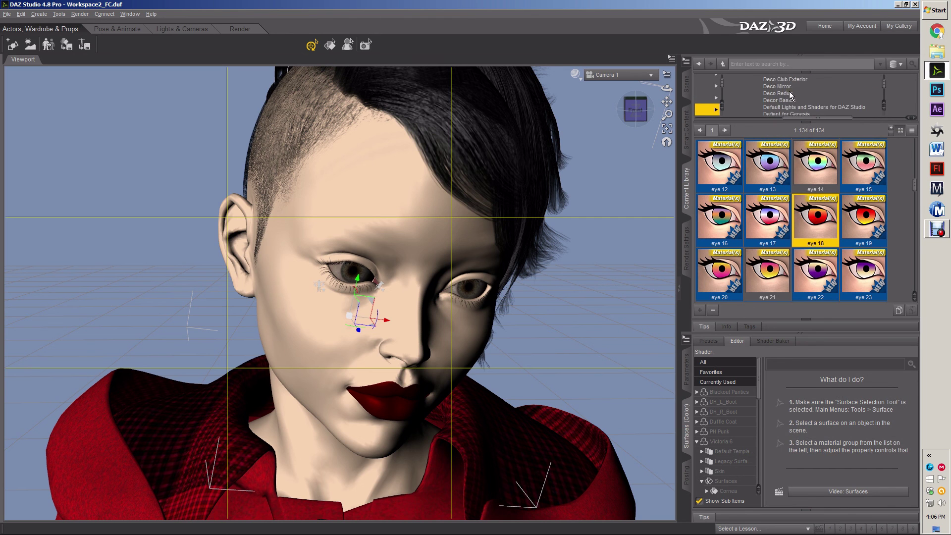
scroll(792, 96, "up", 3)
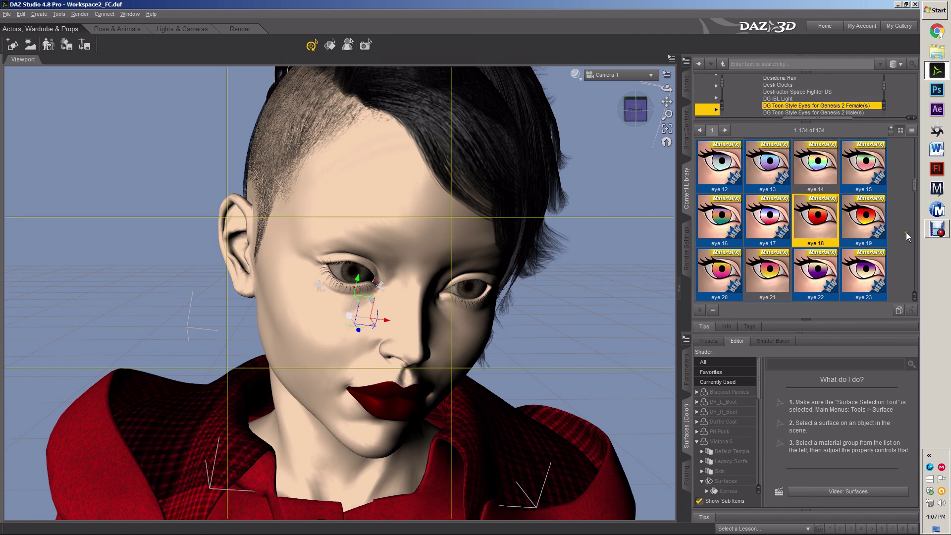
Step: Browse the toon eye presets, try eye 33 on the figure, and settle on the blue eye 31 preset
scroll(914, 237, "up", 5)
mouse_move(871, 215)
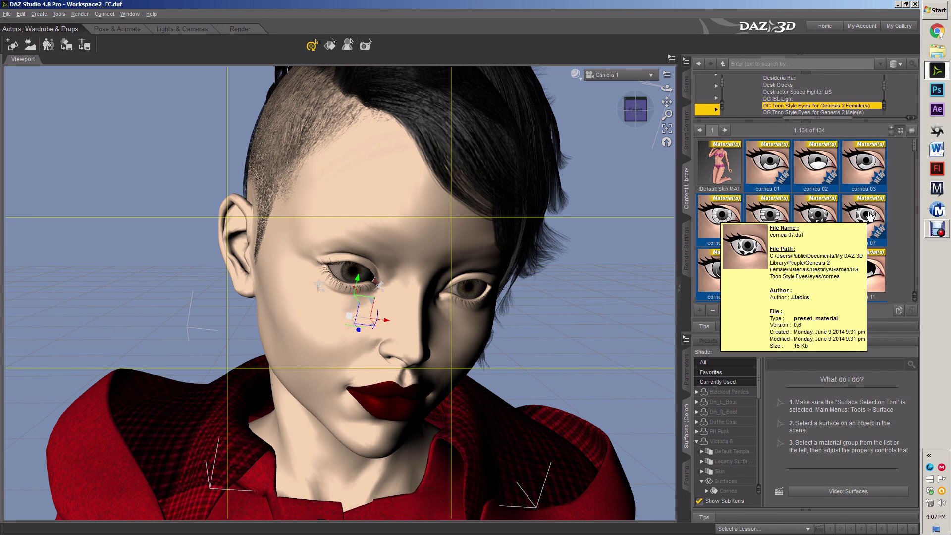
scroll(860, 218, "down", 5)
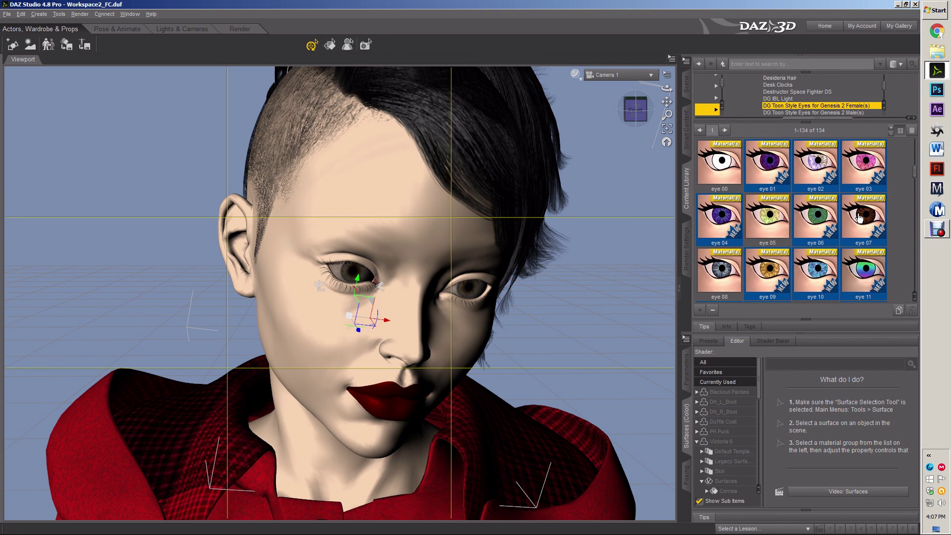
scroll(860, 218, "down", 3)
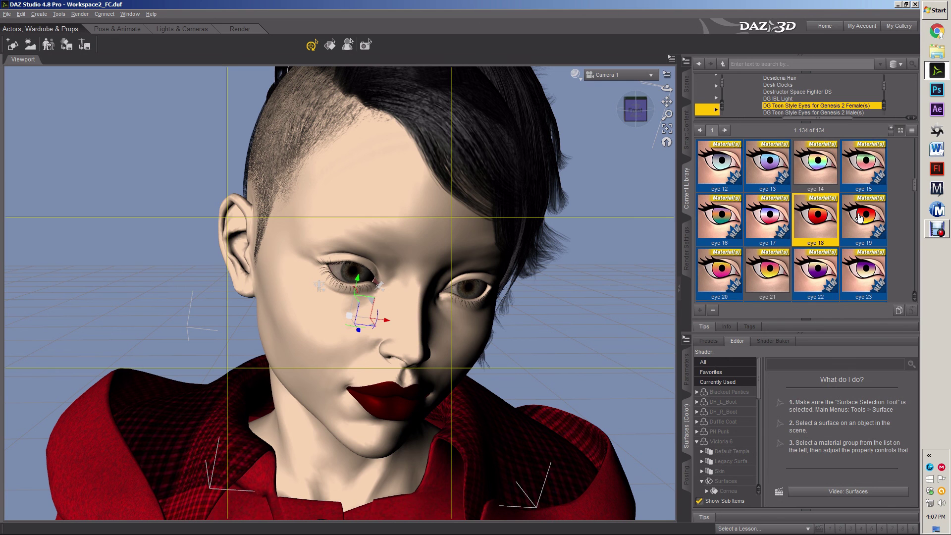
left_click_drag(860, 217, 315, 243)
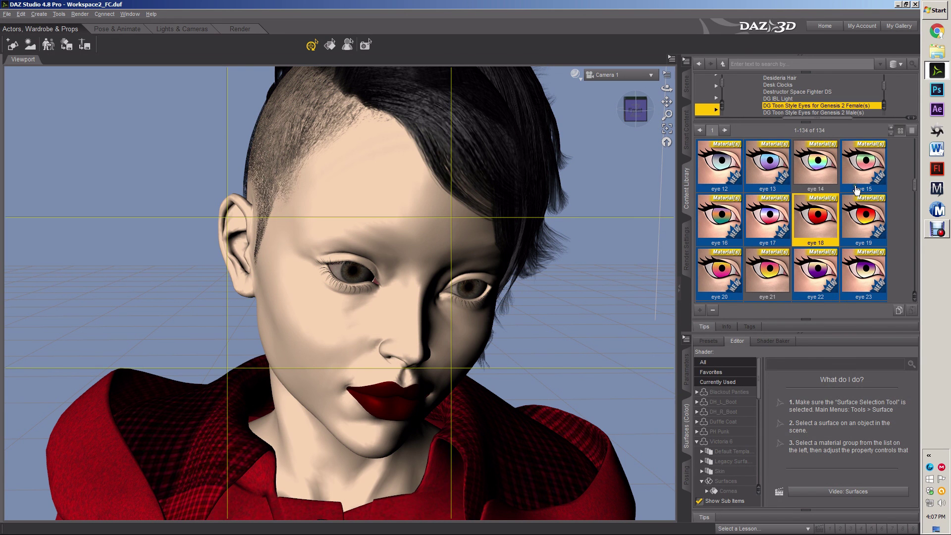
scroll(857, 189, "down", 3)
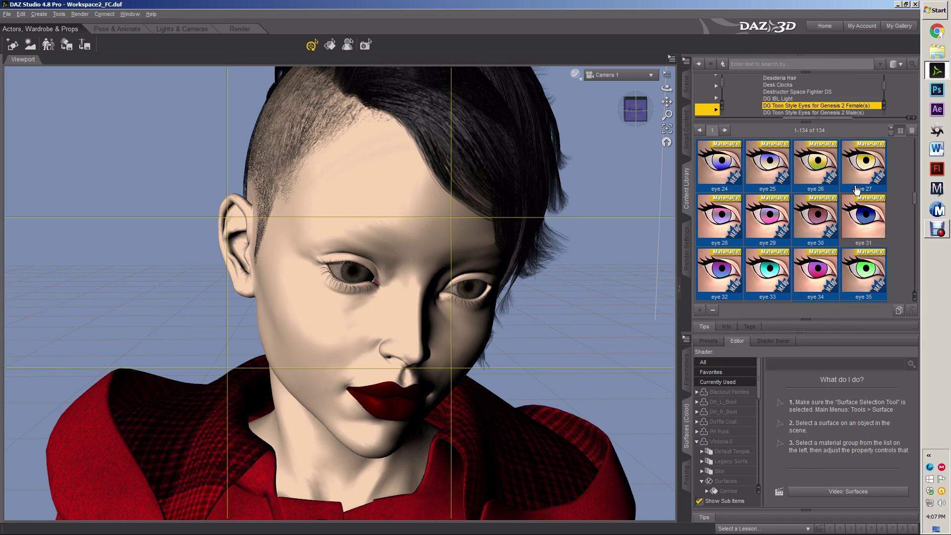
scroll(857, 189, "up", 3)
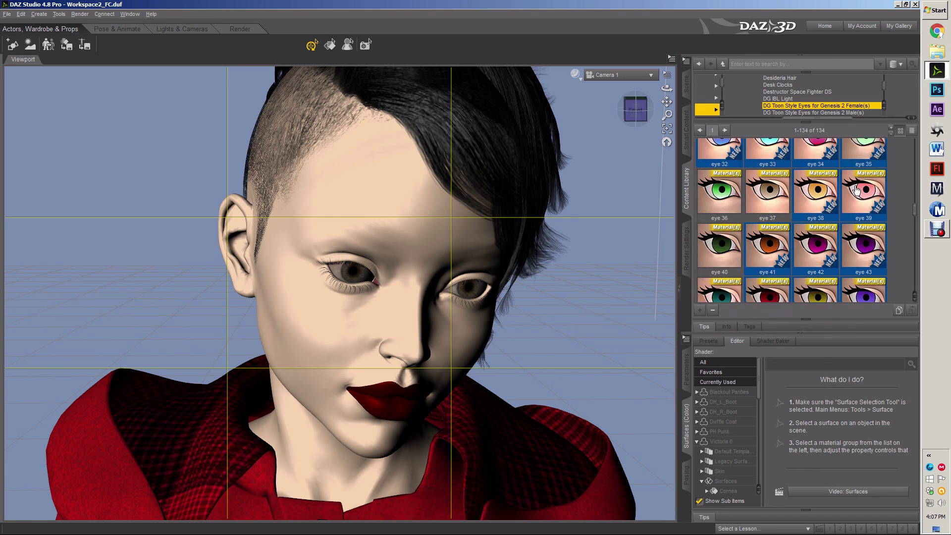
scroll(822, 228, "down", 3)
left_click(783, 277)
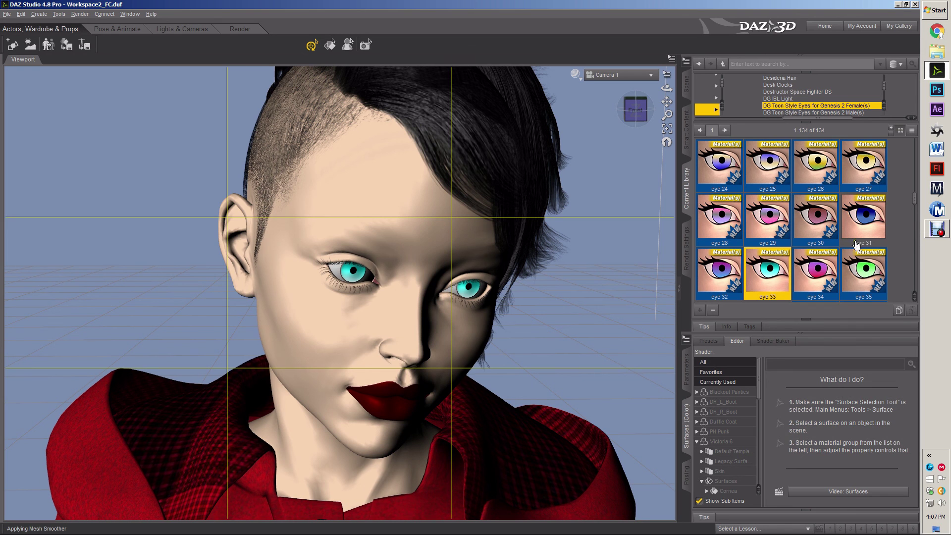
left_click(877, 225)
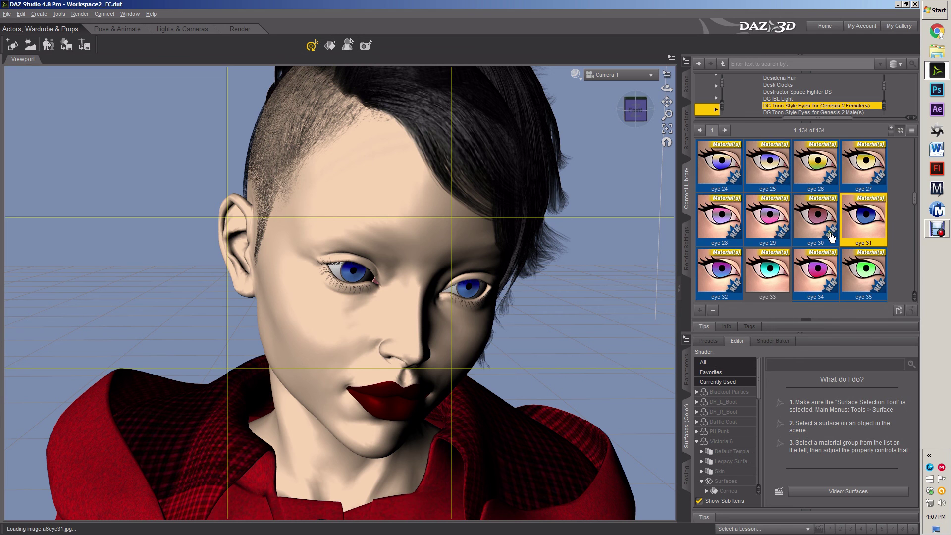
Step: Try the eyelash 05 preset on the figure and replace it with the eyelash 06 preset
scroll(831, 238, "down", 6)
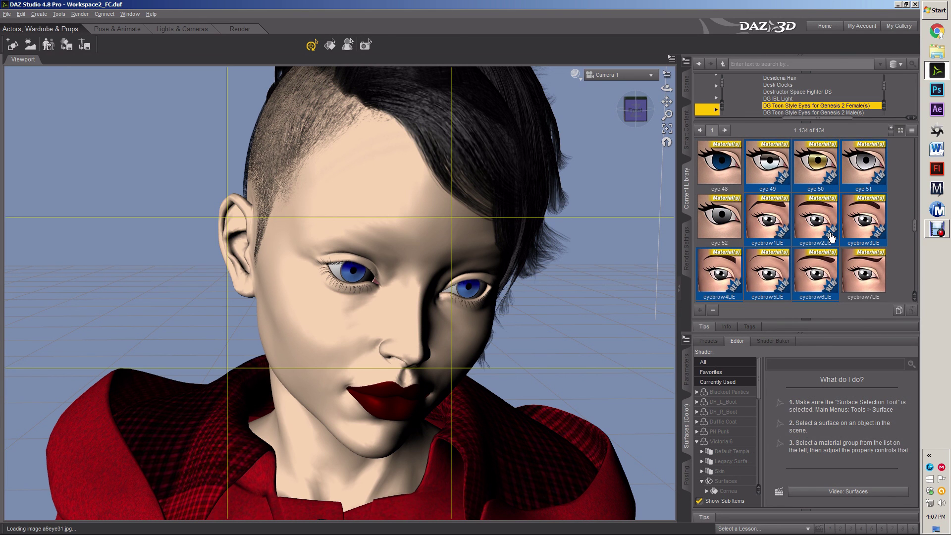
scroll(832, 238, "down", 3)
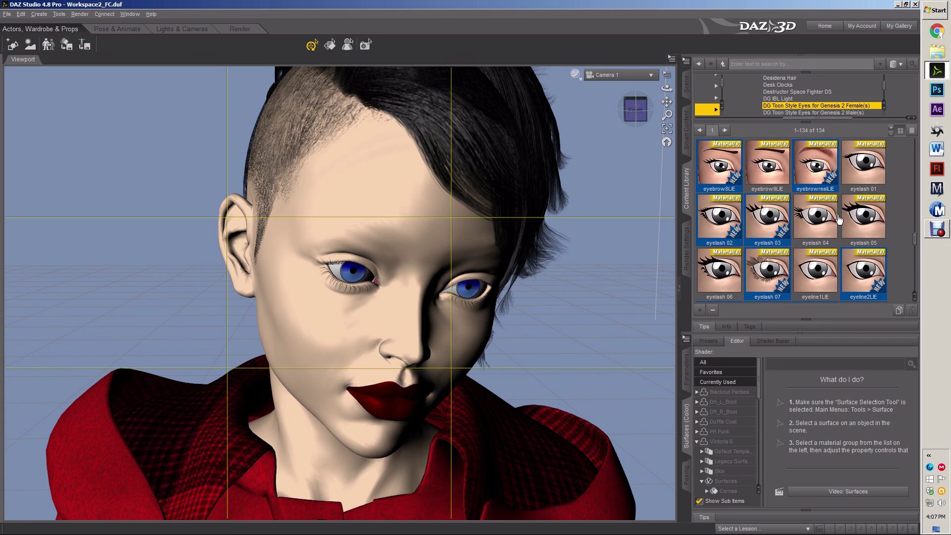
left_click(867, 227)
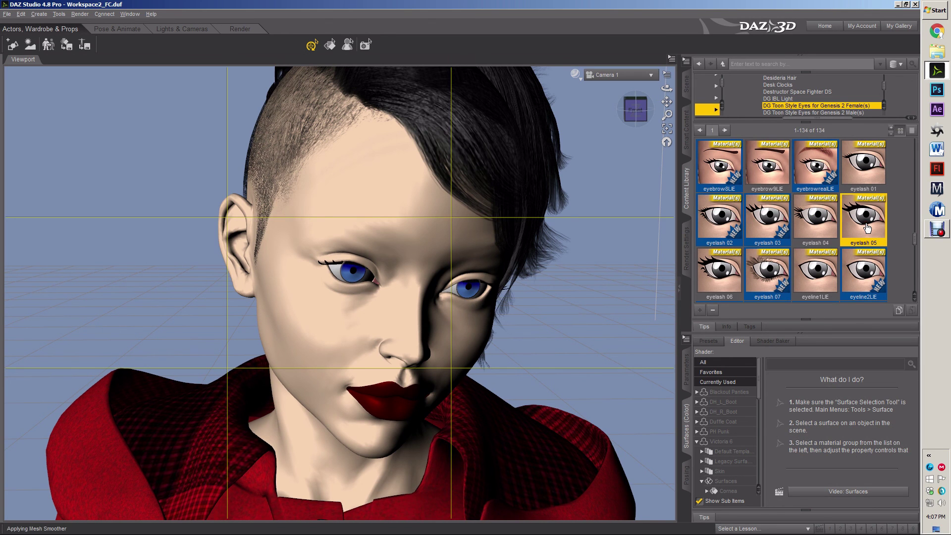
left_click(726, 278)
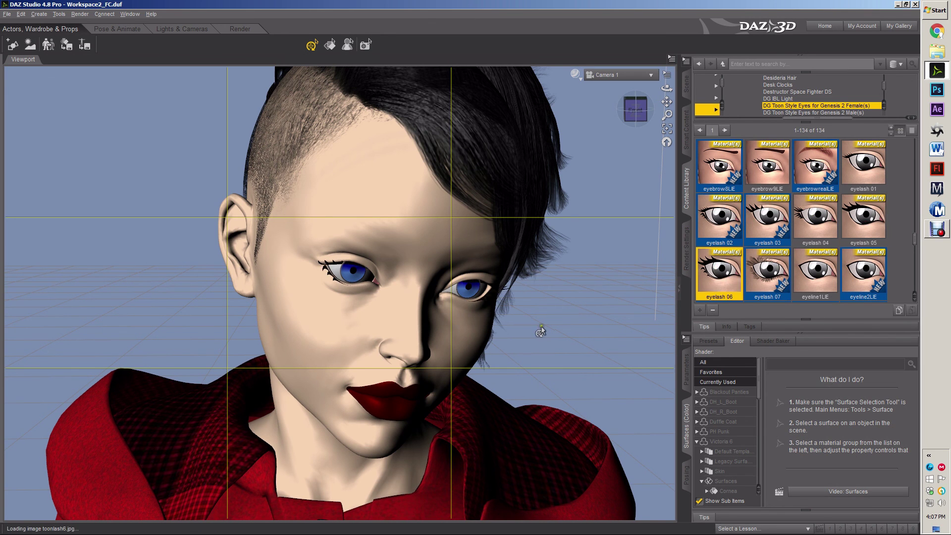
Step: Orbit to a wider, more frontal view of the figure and spot render the area around her face
scroll(591, 285, "down", 5)
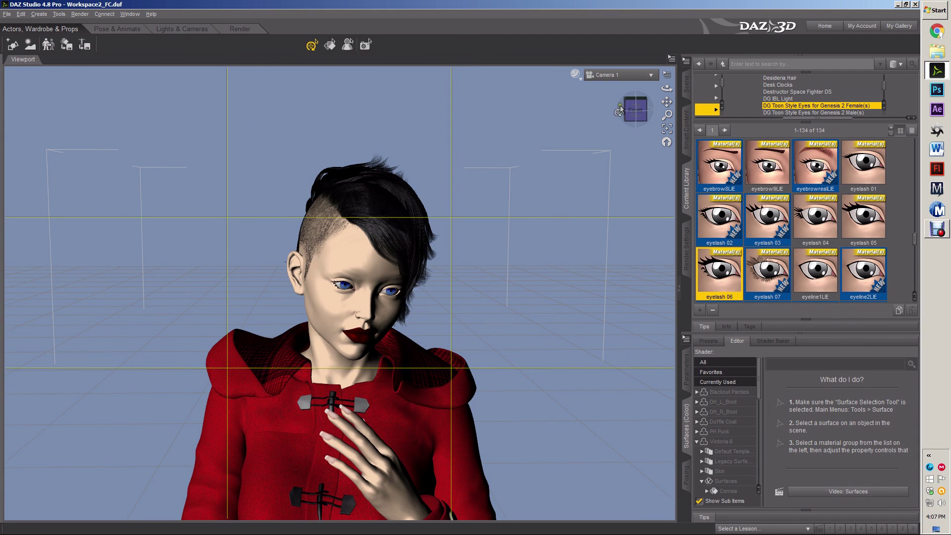
left_click_drag(634, 116, 564, 101)
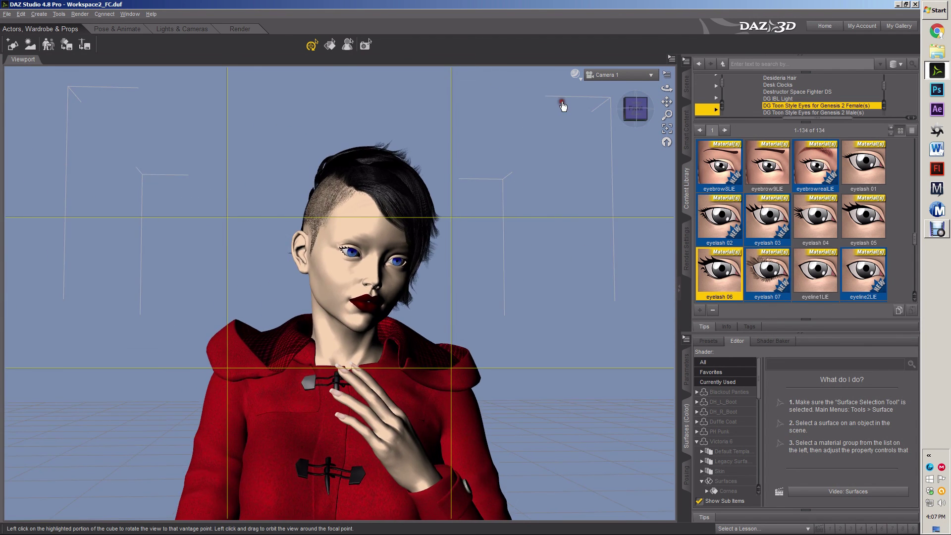
left_click(371, 46)
left_click_drag(317, 238, 445, 367)
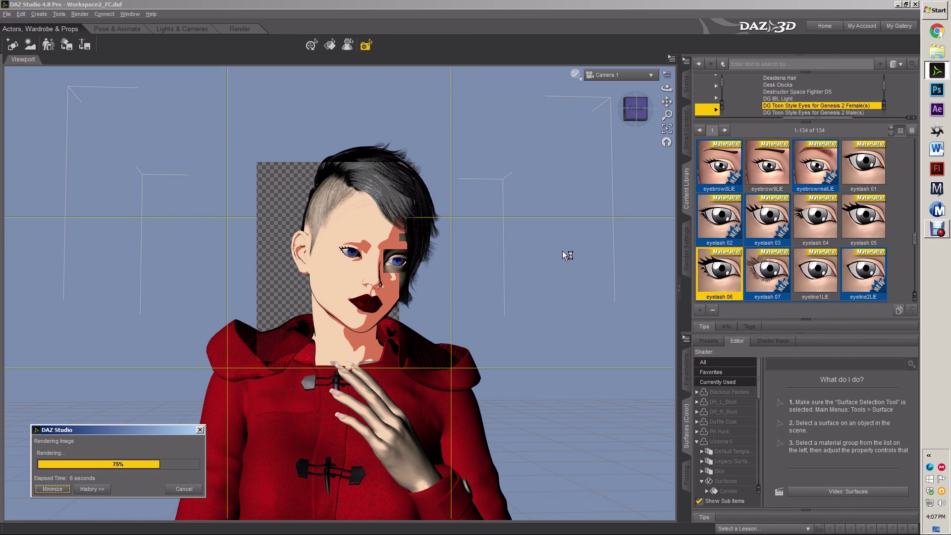
Step: Select the outer transparent eye surface in a close view and apply the White shader preset from the Unassigned category
scroll(468, 284, "up", 5)
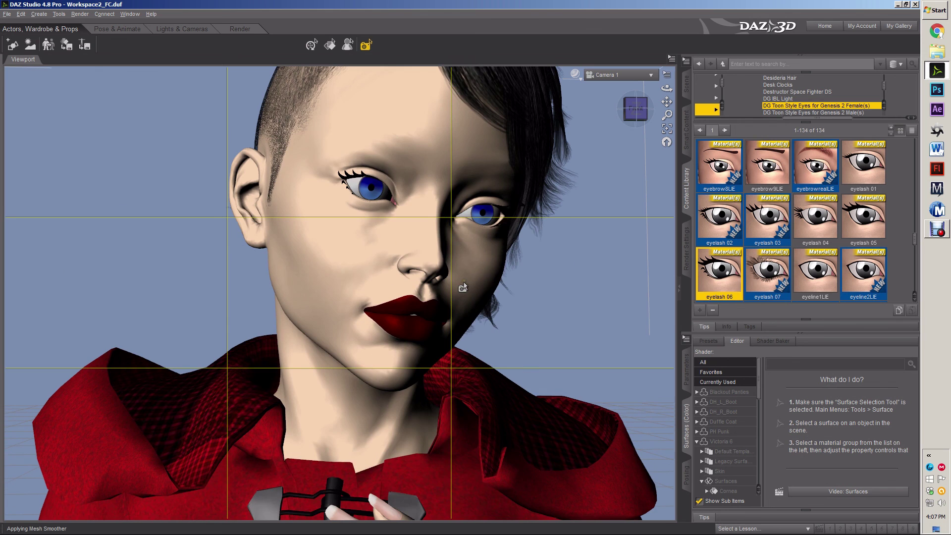
left_click(330, 45)
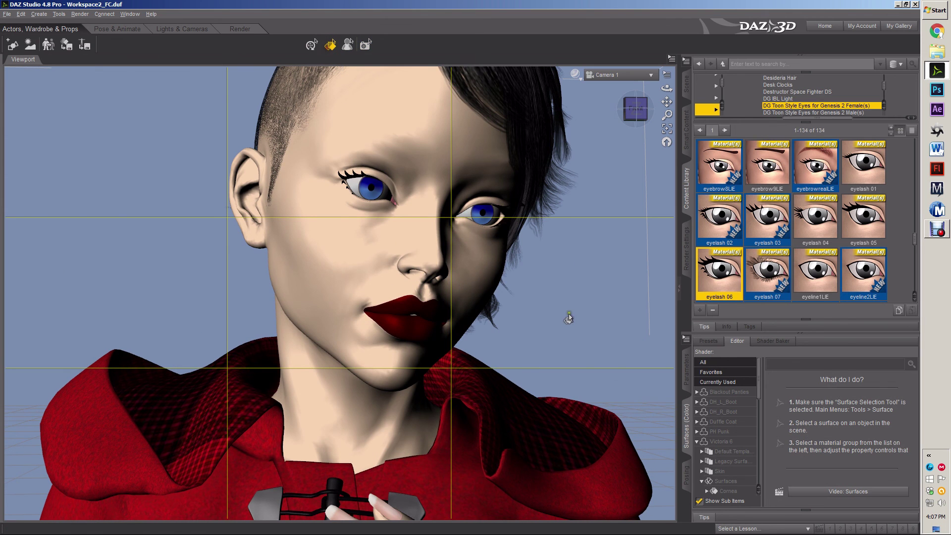
left_click(353, 191)
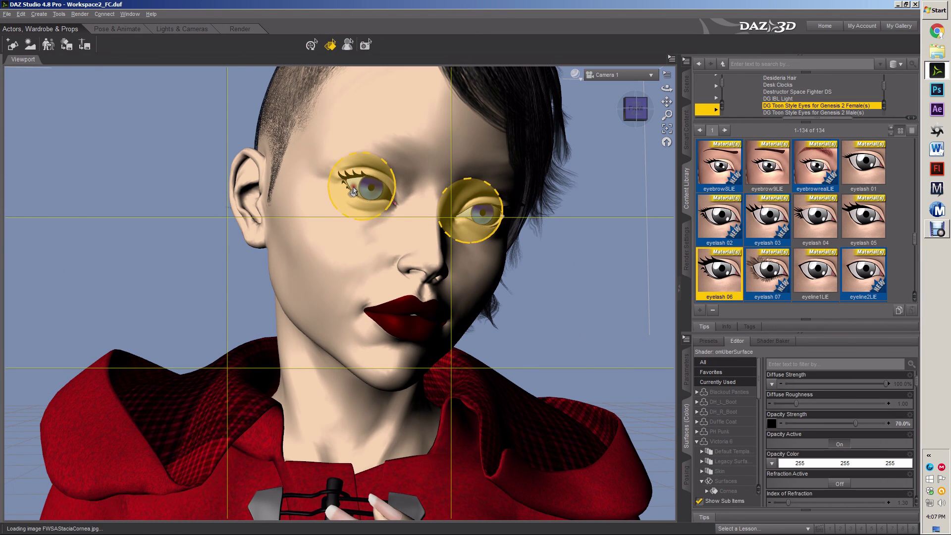
left_click(936, 229)
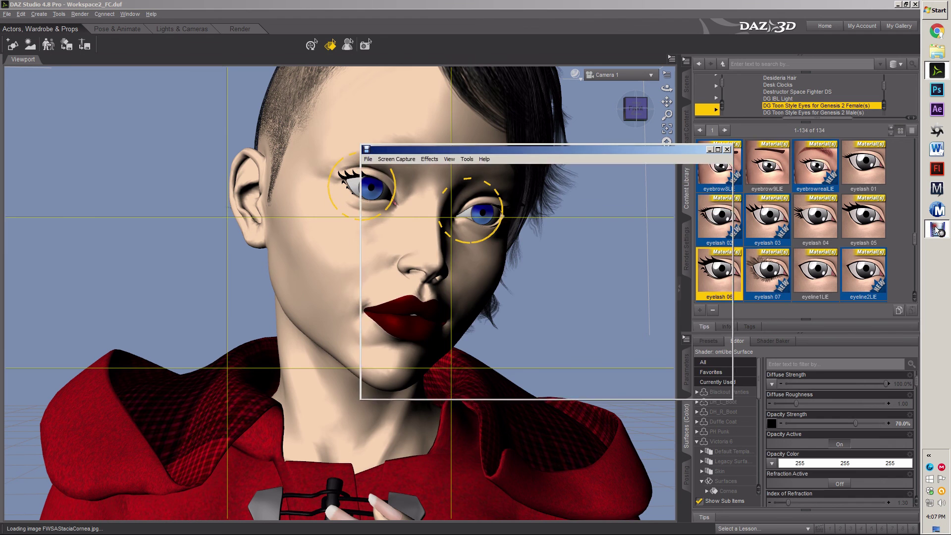
left_click(445, 373)
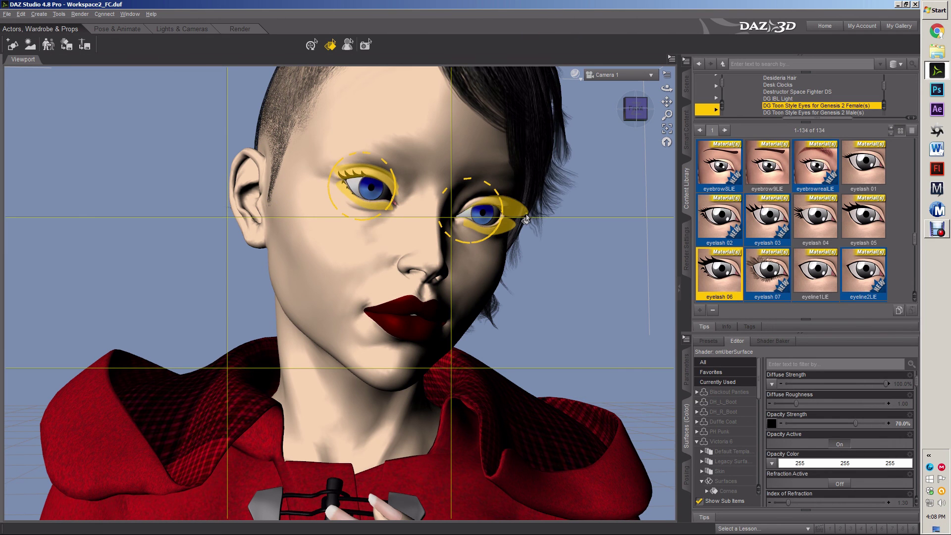
left_click(710, 341)
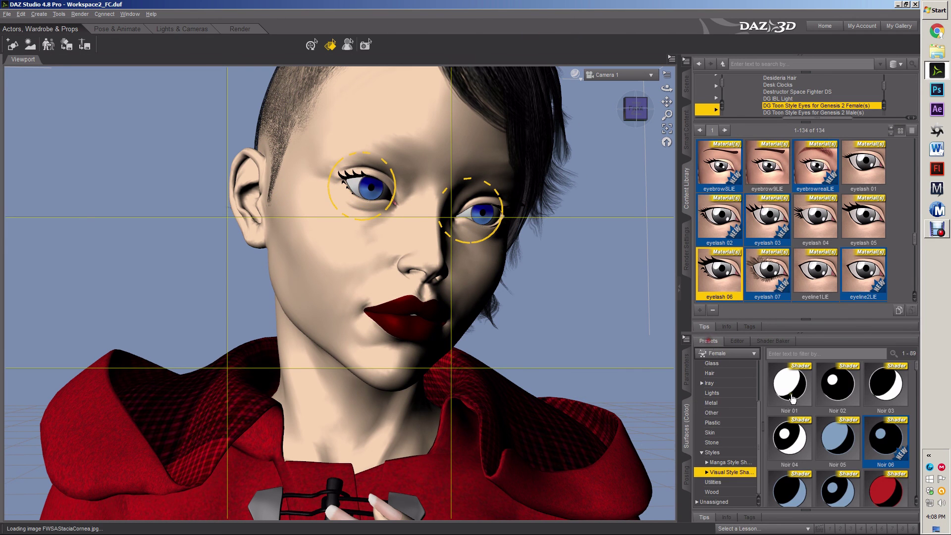
left_click(715, 502)
scroll(847, 410, "down", 10)
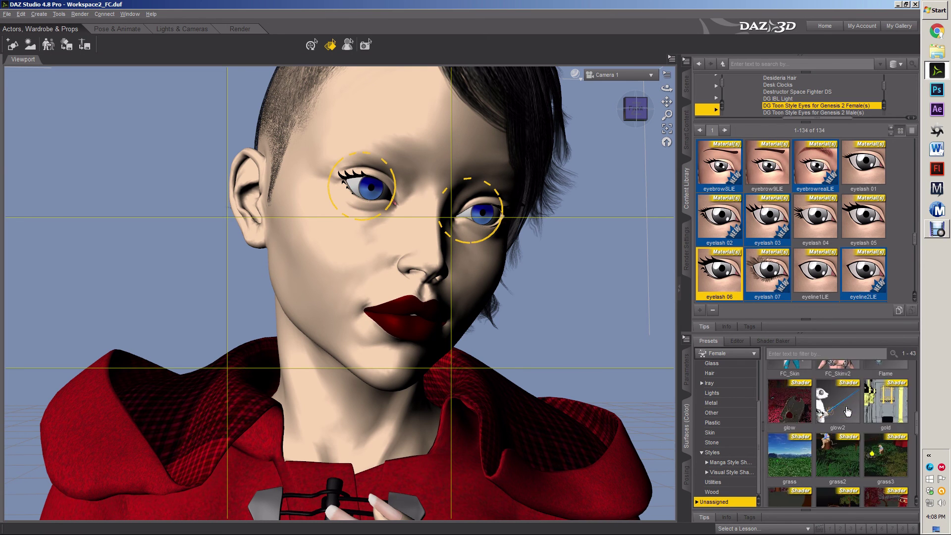
double_click(795, 425)
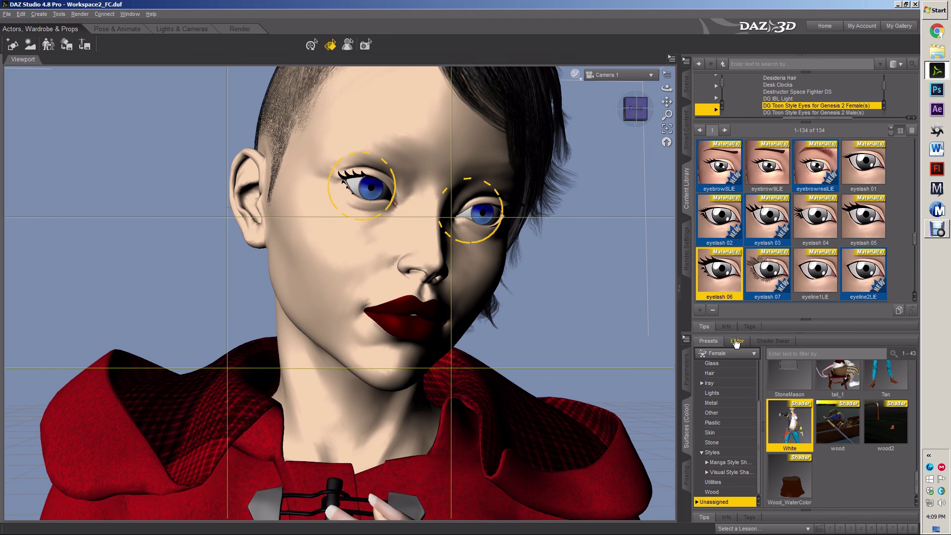
Step: Select the figure's Sclera surface in the surface list and apply the White shader preset to it
scroll(721, 396, "up", 1)
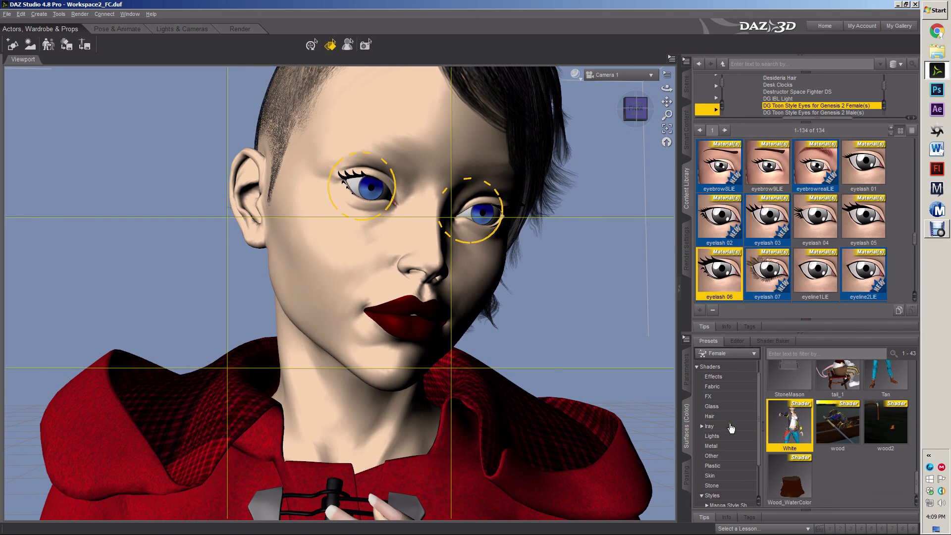
left_click(738, 341)
scroll(738, 456, "down", 3)
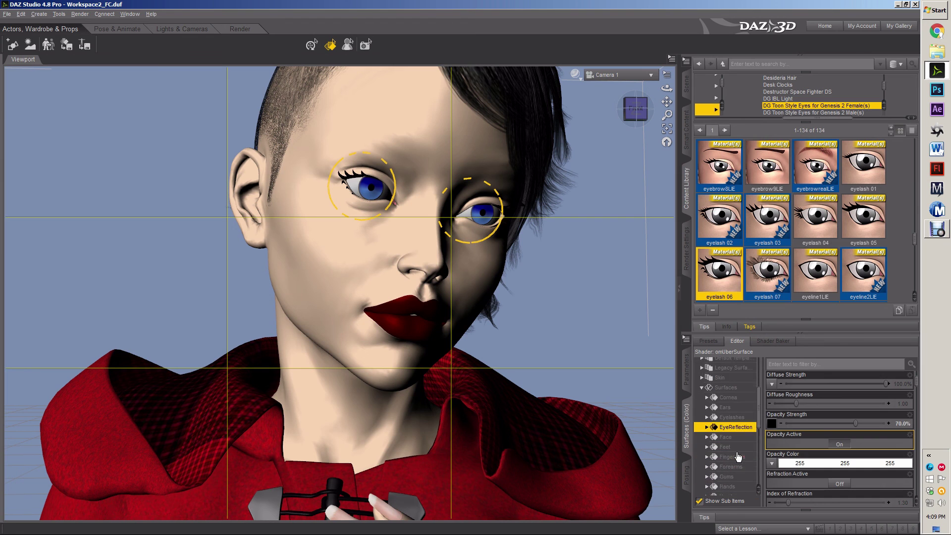
scroll(727, 415, "down", 4)
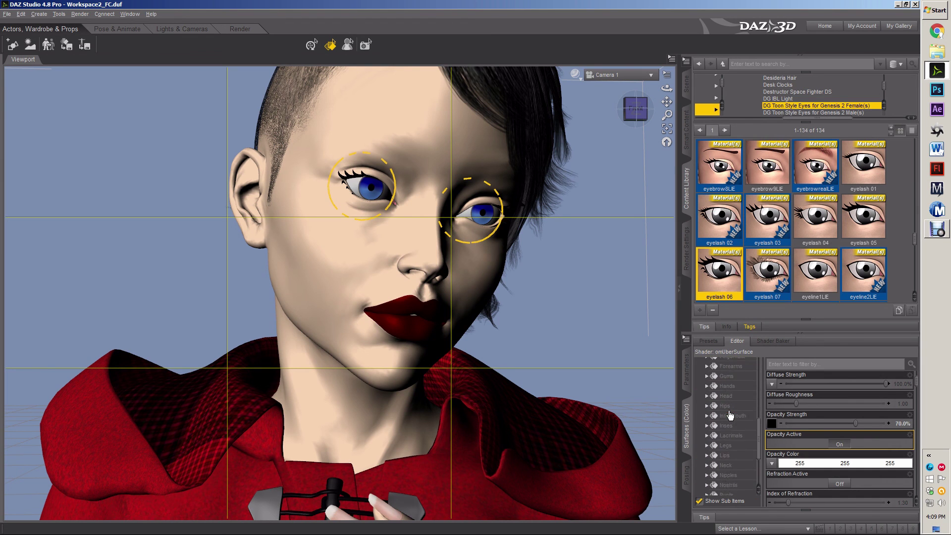
scroll(732, 418, "down", 2)
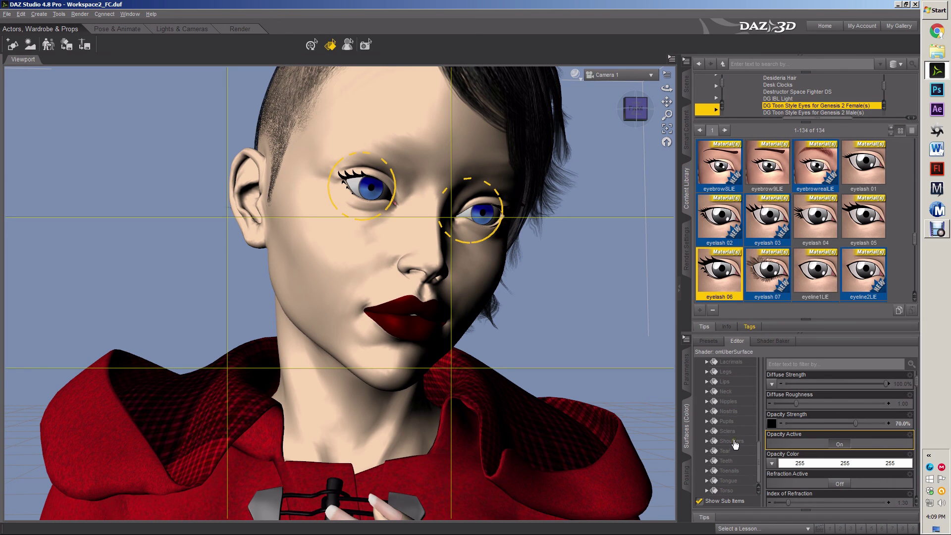
left_click(735, 433)
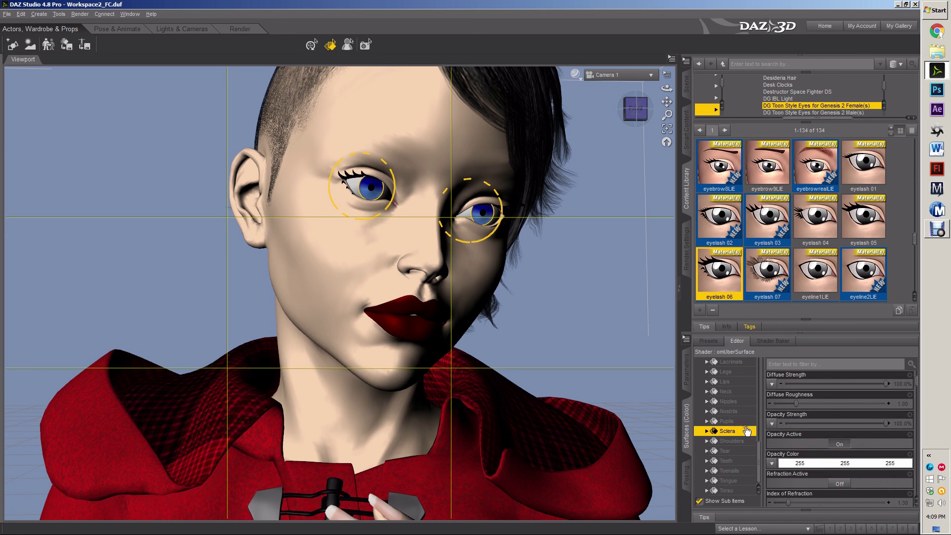
left_click(714, 342)
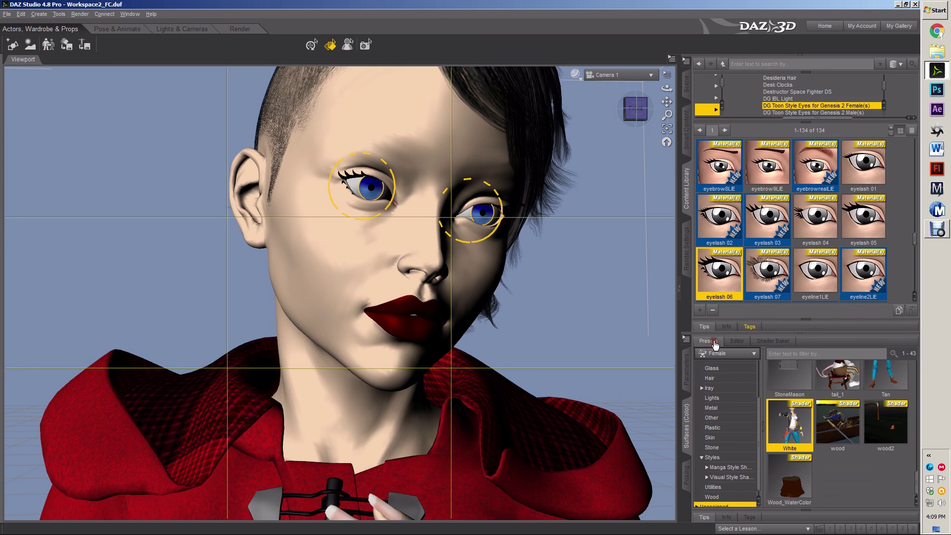
double_click(801, 433)
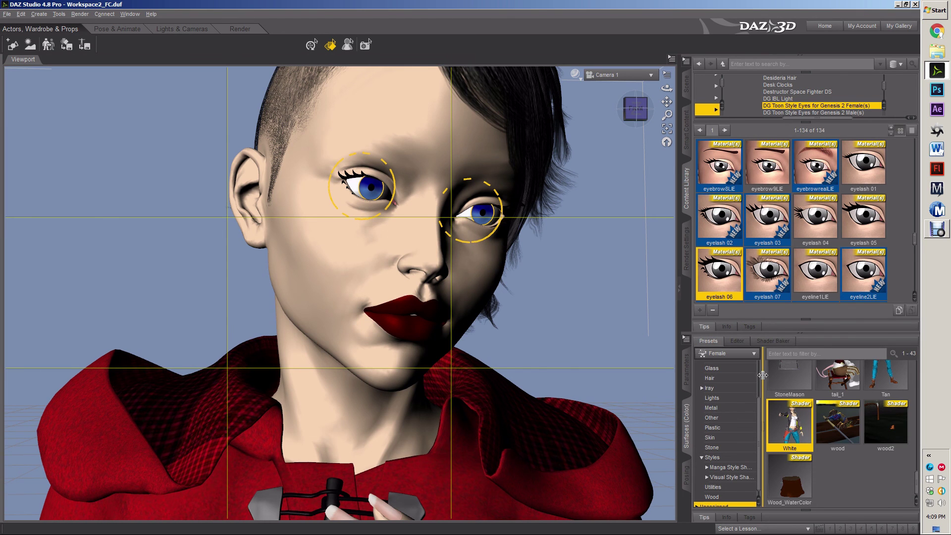
Step: Examine the texture maps in the Sclera's Manga Style settings, covering the tone shades, specular colour and screentone colour tones
left_click(738, 342)
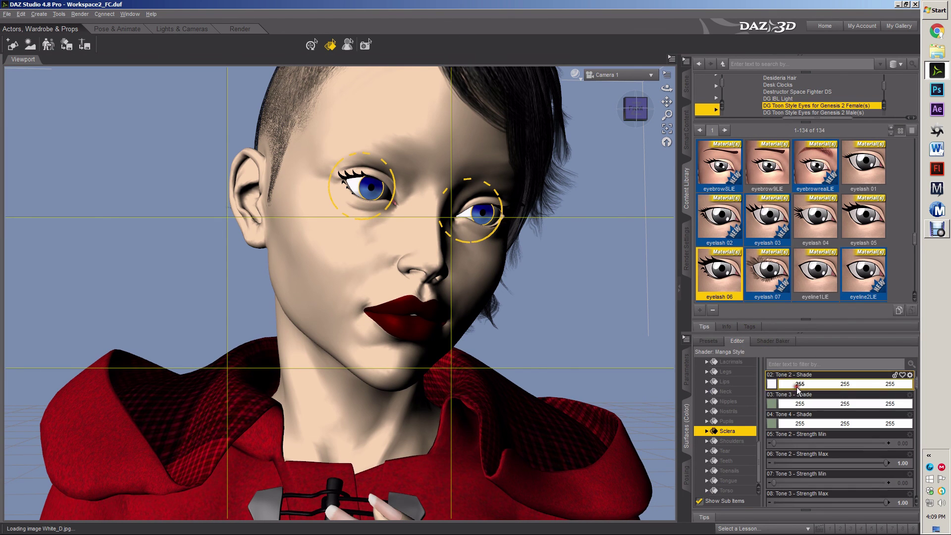
left_click(772, 386)
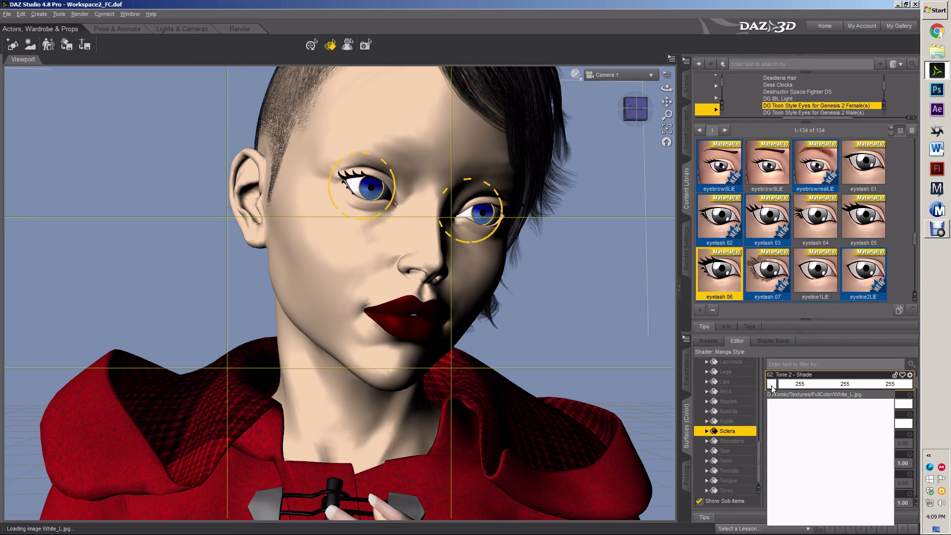
left_click(773, 388)
left_click(773, 424)
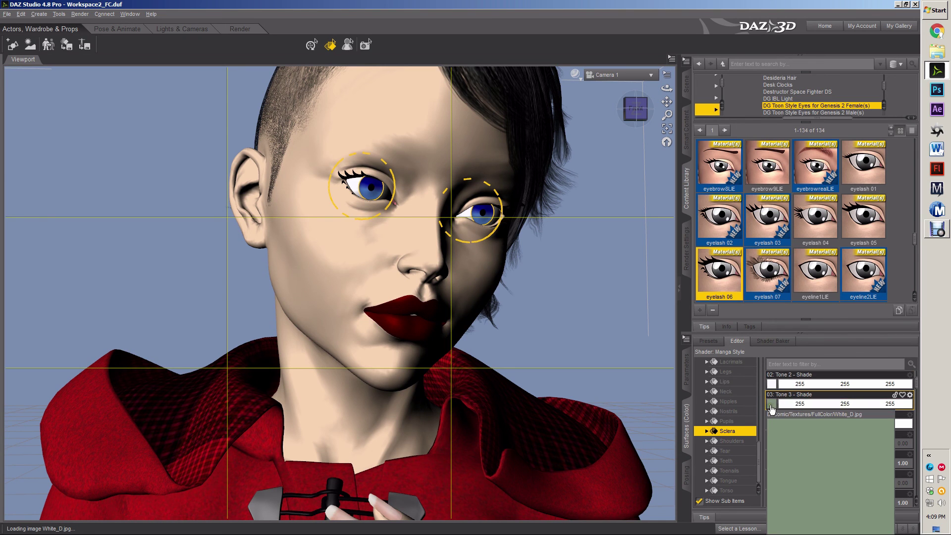
left_click(774, 425)
scroll(773, 414, "up", 3)
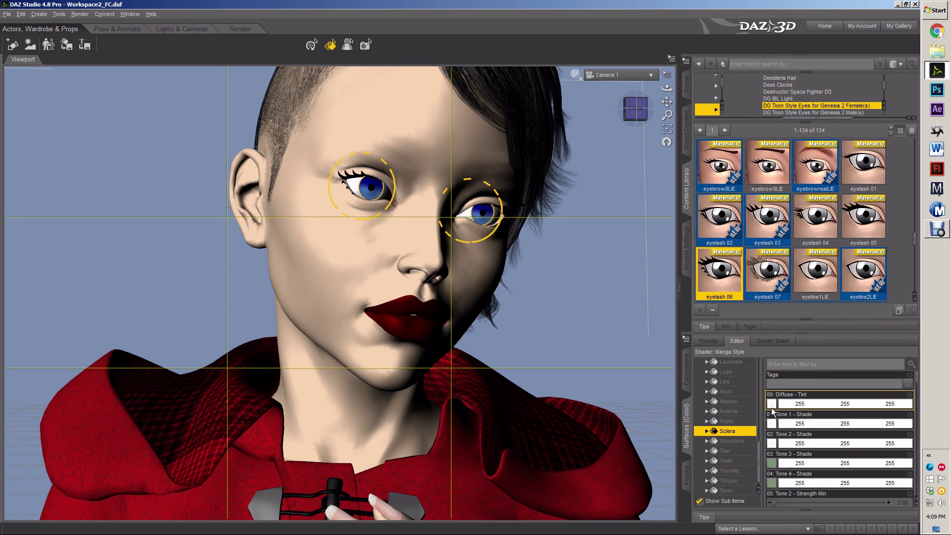
scroll(774, 408, "down", 10)
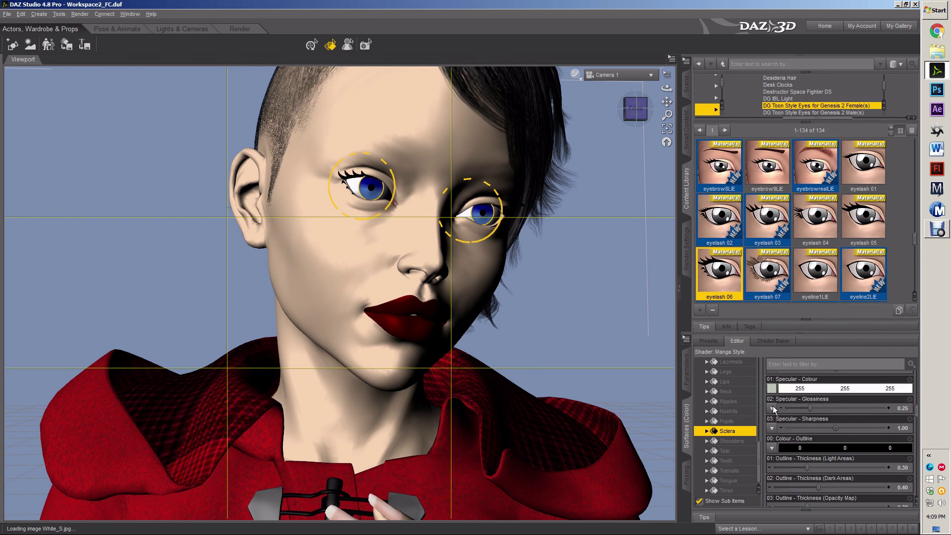
scroll(775, 407, "up", 3)
left_click(772, 449)
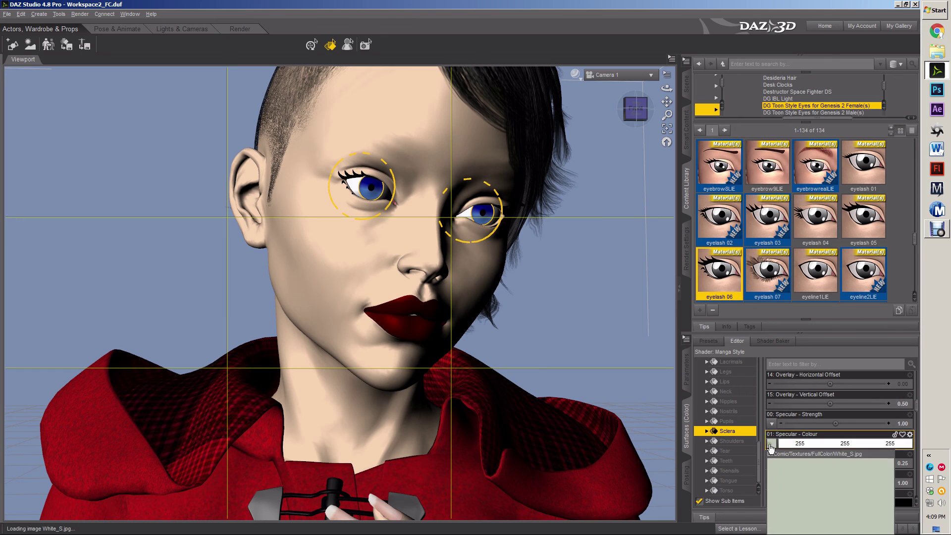
scroll(771, 448, "down", 10)
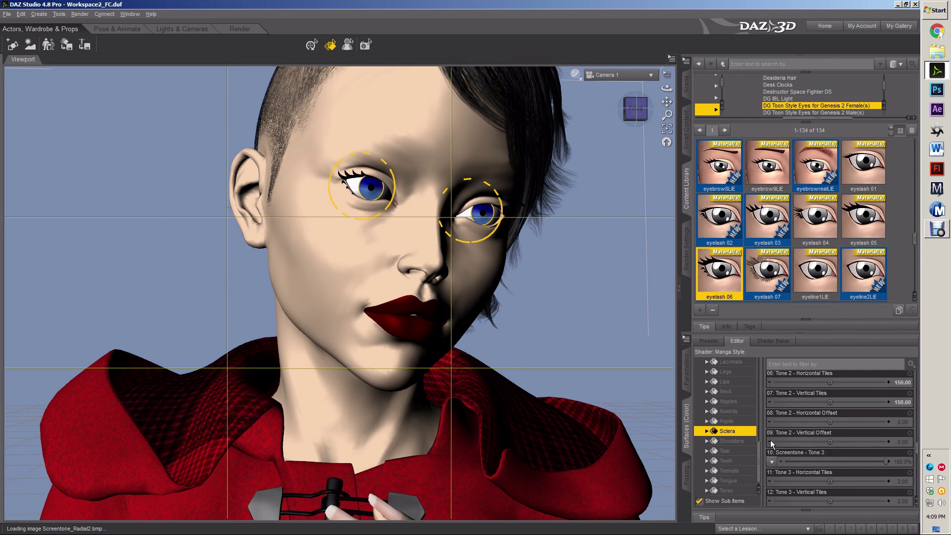
scroll(771, 444, "down", 3)
scroll(771, 444, "down", 3)
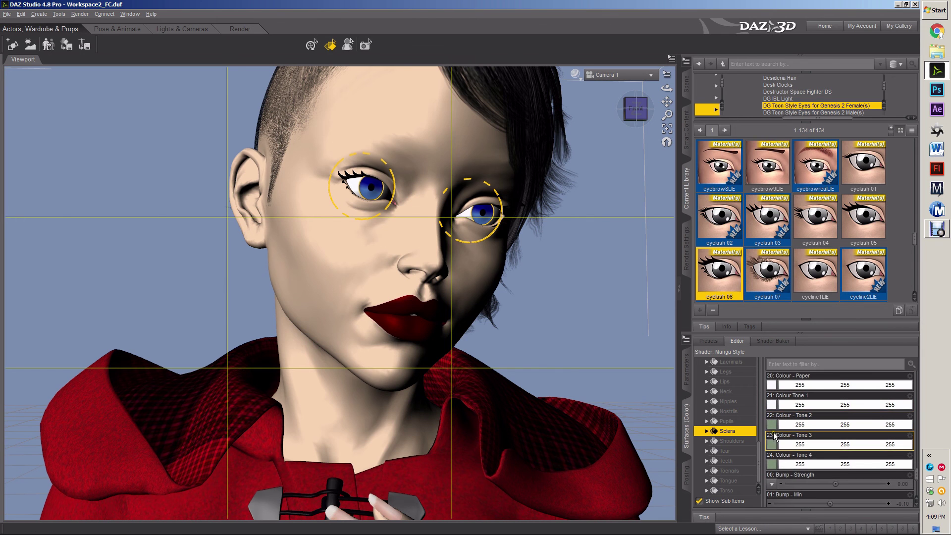
left_click(774, 424)
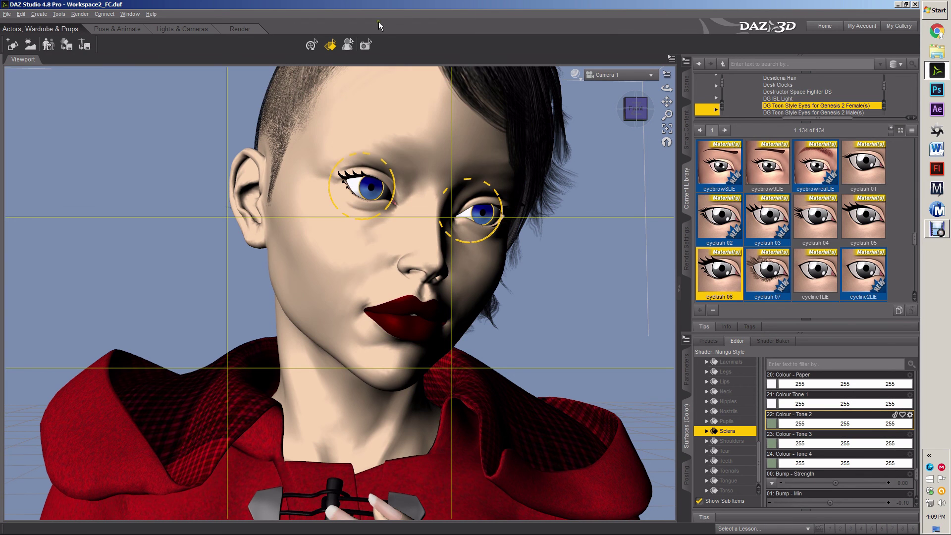
Step: Spot render the area around the figure's face, from above the ear to below the chin
left_click(366, 45)
left_click_drag(204, 107, 590, 383)
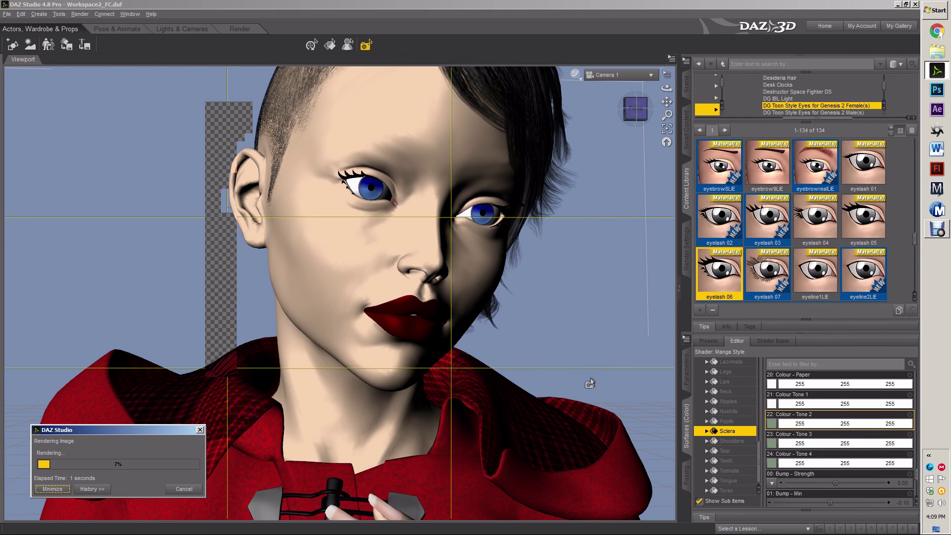